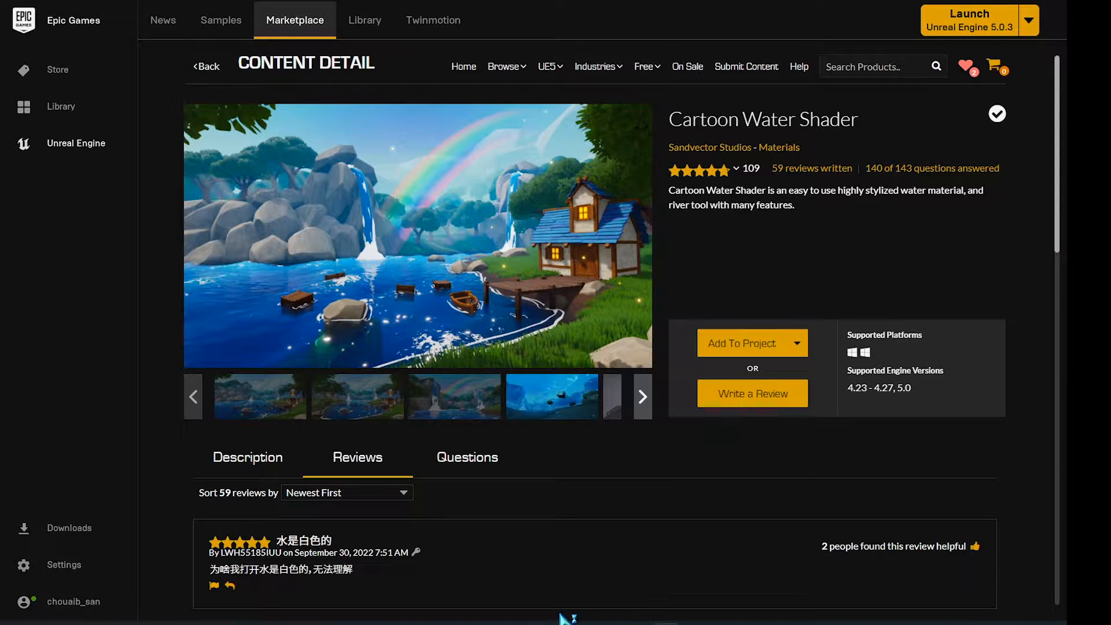
Step: Switch to Unreal Editor and create a new level, discarding the unsaved changes in the current one
{"action": "left_click", "coordinate": [562, 617]}
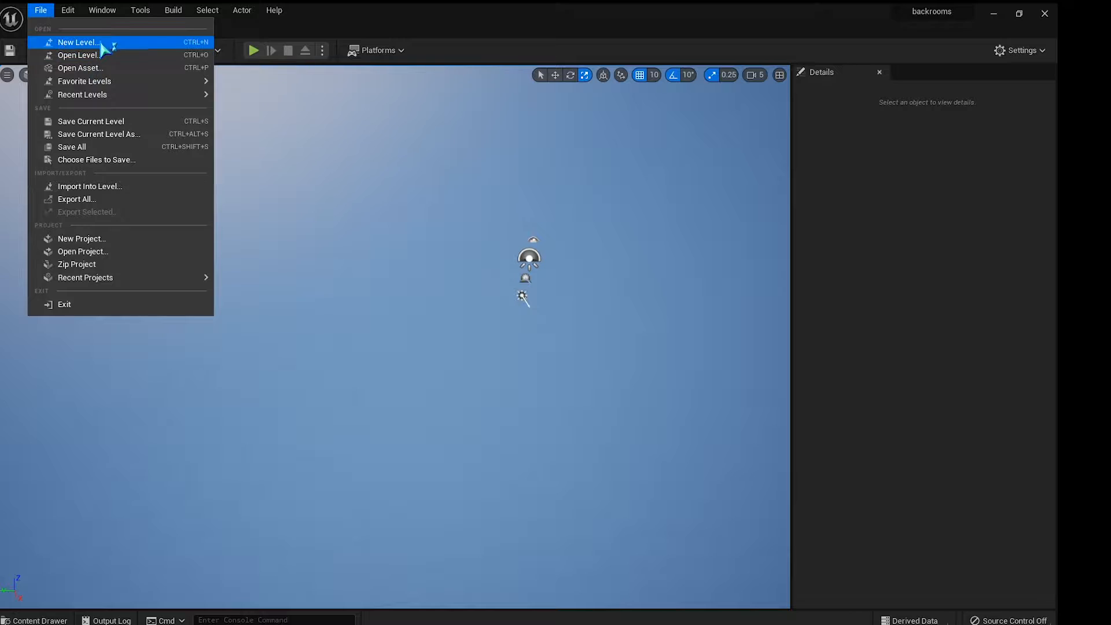
{"action": "left_click", "coordinate": [107, 41]}
{"action": "left_click", "coordinate": [601, 435]}
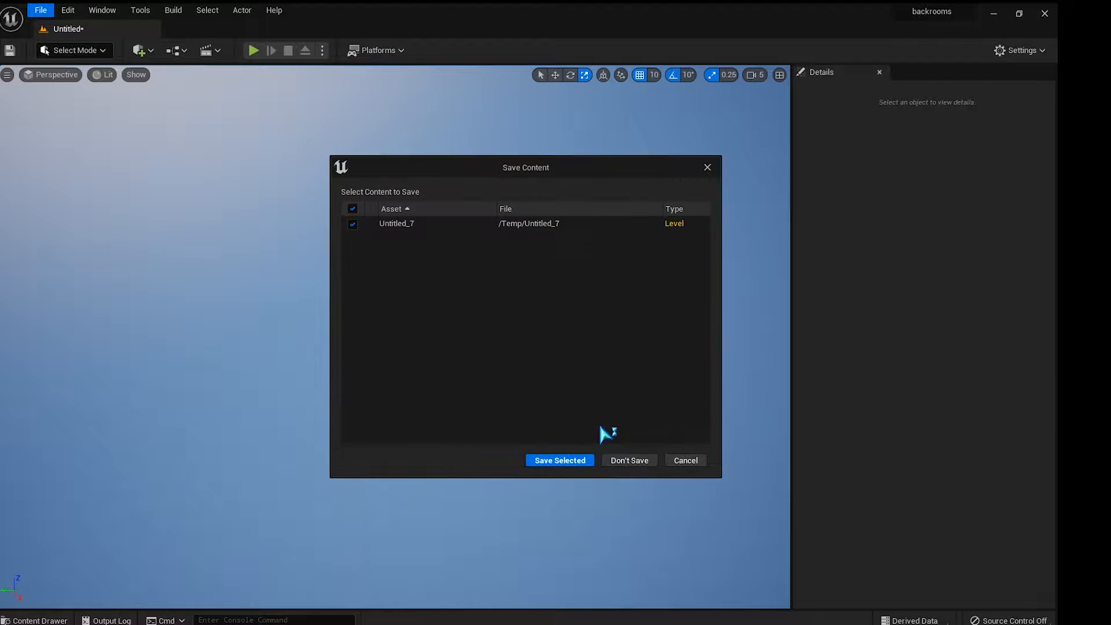
{"action": "left_click", "coordinate": [630, 460]}
Step: Save the new level as cartoonshader in the BACKROOMS/levels folder
{"action": "key", "text": "ctrl+s"}
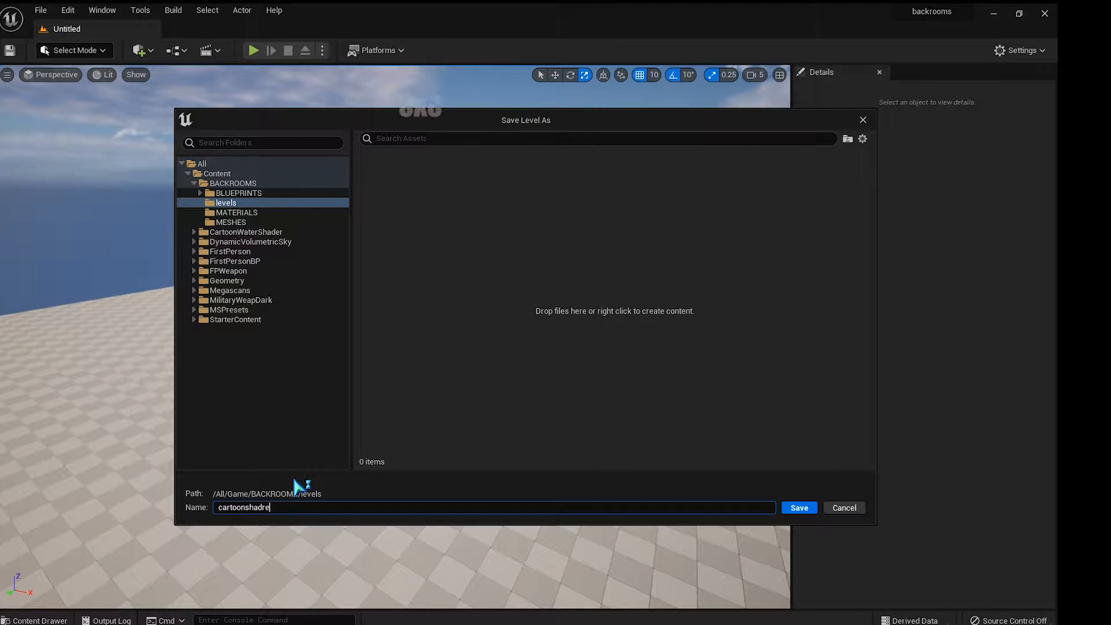
{"action": "type", "text": "cartoonshader"}
{"action": "key", "text": "Return"}
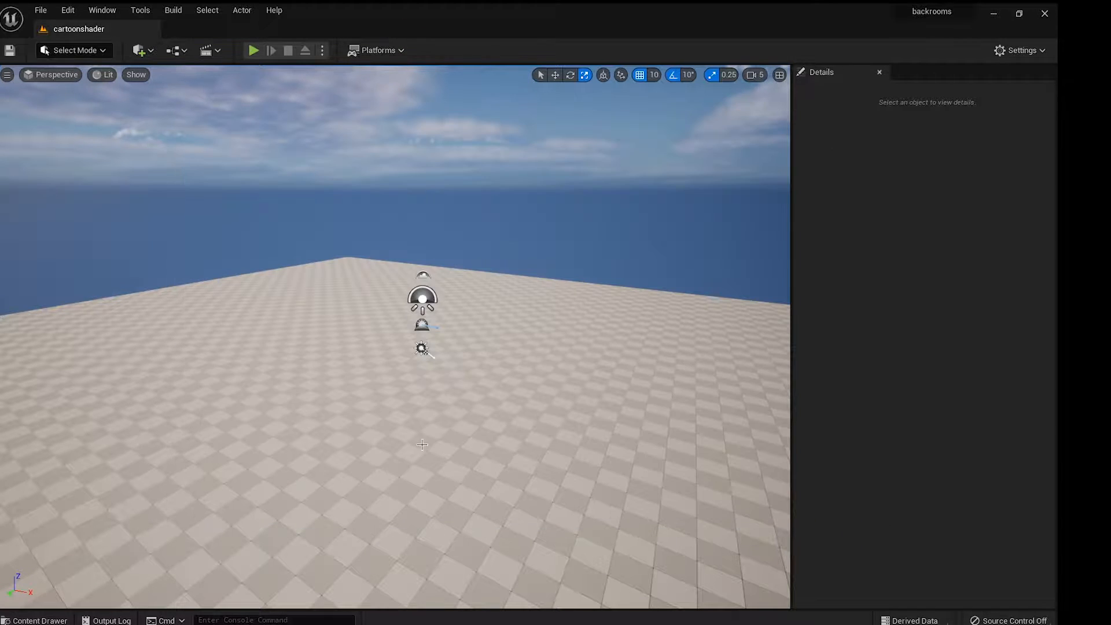
Step: Create a new landscape with 63×63-quad sections, 8 × 8 components and an overall resolution of 505 × 505
{"action": "mouse_move", "coordinate": [469, 319]}
{"action": "right_mouse_down"}
{"action": "mouse_move", "coordinate": [468, 261]}
{"action": "mouse_move", "coordinate": [469, 376]}
{"action": "mouse_move", "coordinate": [468, 319]}
{"action": "right_mouse_up"}
{"action": "left_click", "coordinate": [75, 50]}
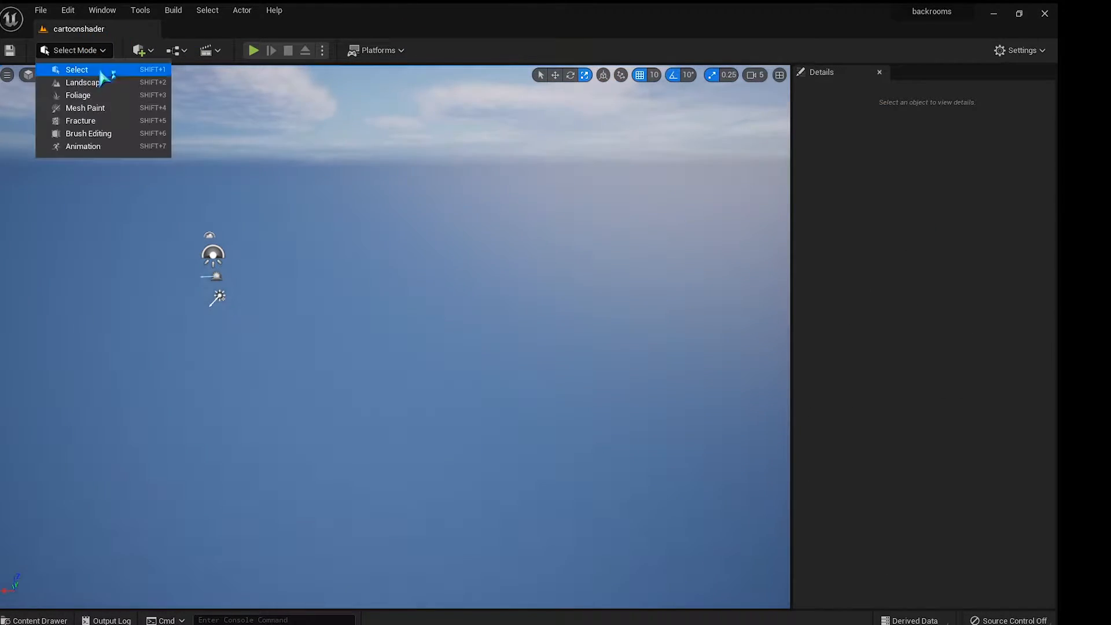
{"action": "left_click", "coordinate": [73, 84]}
{"action": "left_click", "coordinate": [129, 433]}
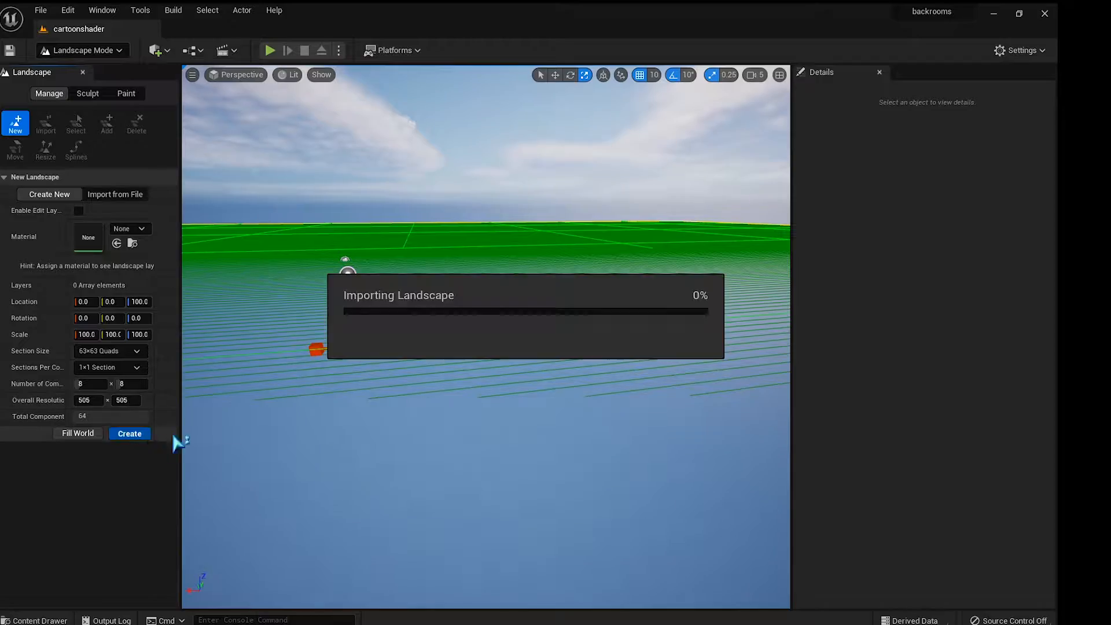
Step: Sculpt a depression into the landscape and widen it into a large flat lake bed with the Flatten tool at brush size 2048
{"action": "mouse_move", "coordinate": [325, 253]}
{"action": "right_mouse_down"}
{"action": "mouse_move", "coordinate": [325, 208]}
{"action": "mouse_move", "coordinate": [325, 243]}
{"action": "right_mouse_up"}
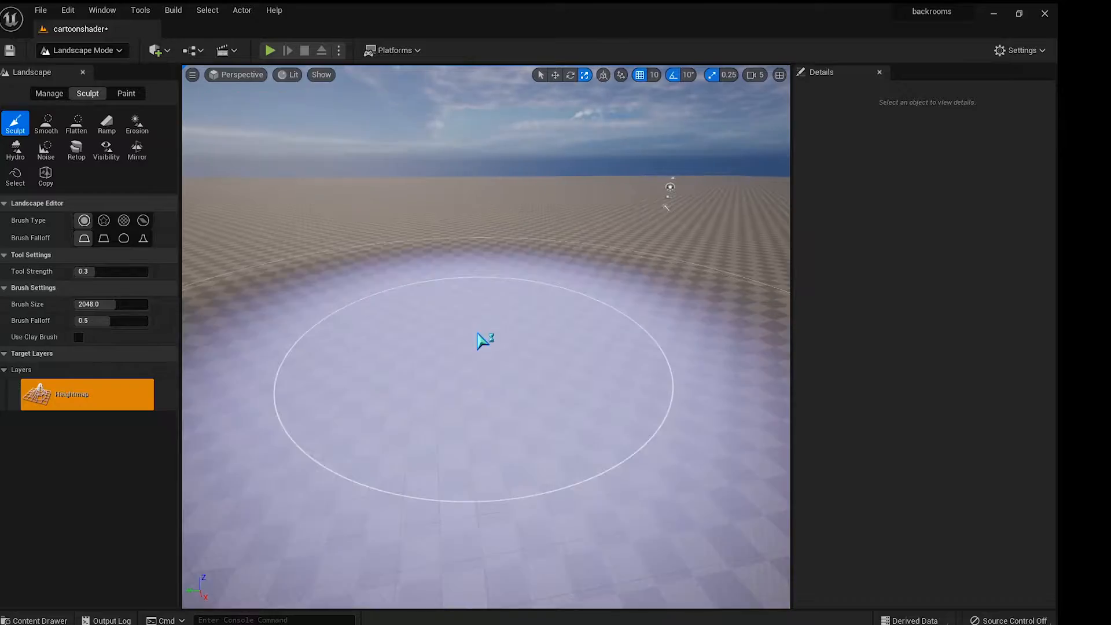
{"action": "left_click_drag", "start_coordinate": [484, 340], "coordinate": [705, 226], "text": "shift"}
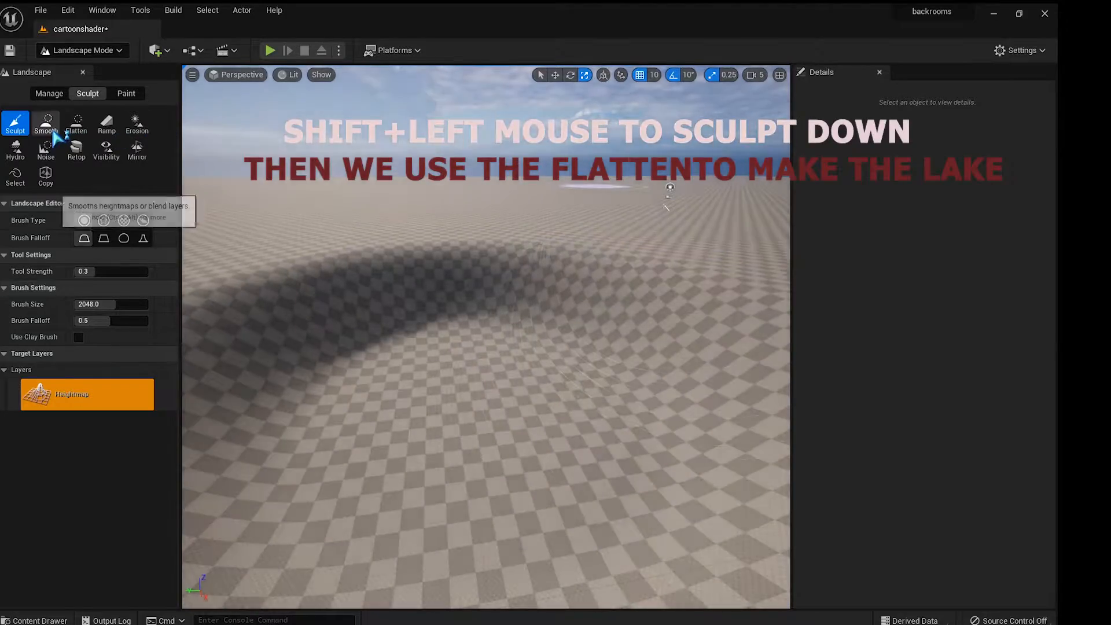
{"action": "left_click", "coordinate": [75, 123]}
{"action": "right_click_drag", "start_coordinate": [451, 377], "coordinate": [451, 352]}
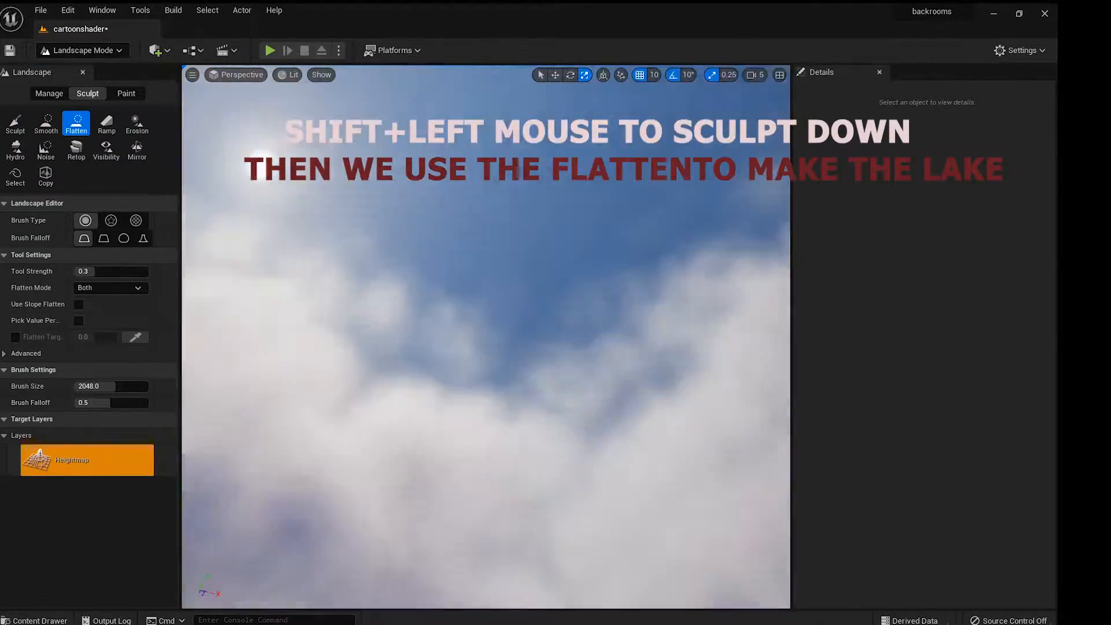
{"action": "mouse_move", "coordinate": [323, 231]}
{"action": "right_mouse_down"}
{"action": "mouse_move", "coordinate": [323, 270]}
{"action": "mouse_move", "coordinate": [740, 344]}
{"action": "right_mouse_up"}
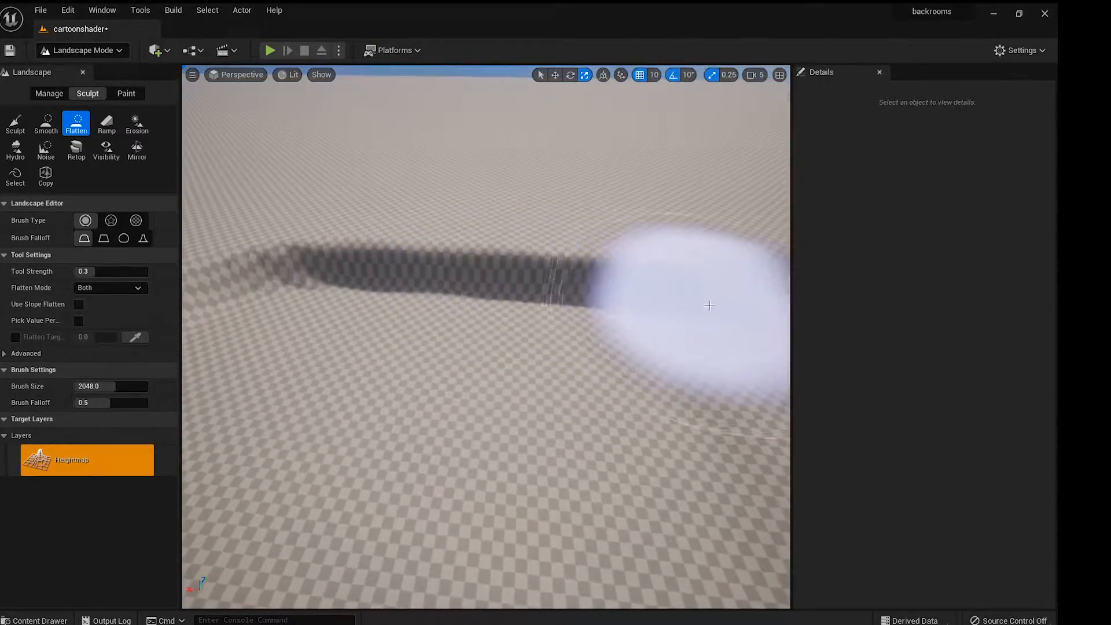
{"action": "right_click_drag", "start_coordinate": [637, 295], "coordinate": [504, 295]}
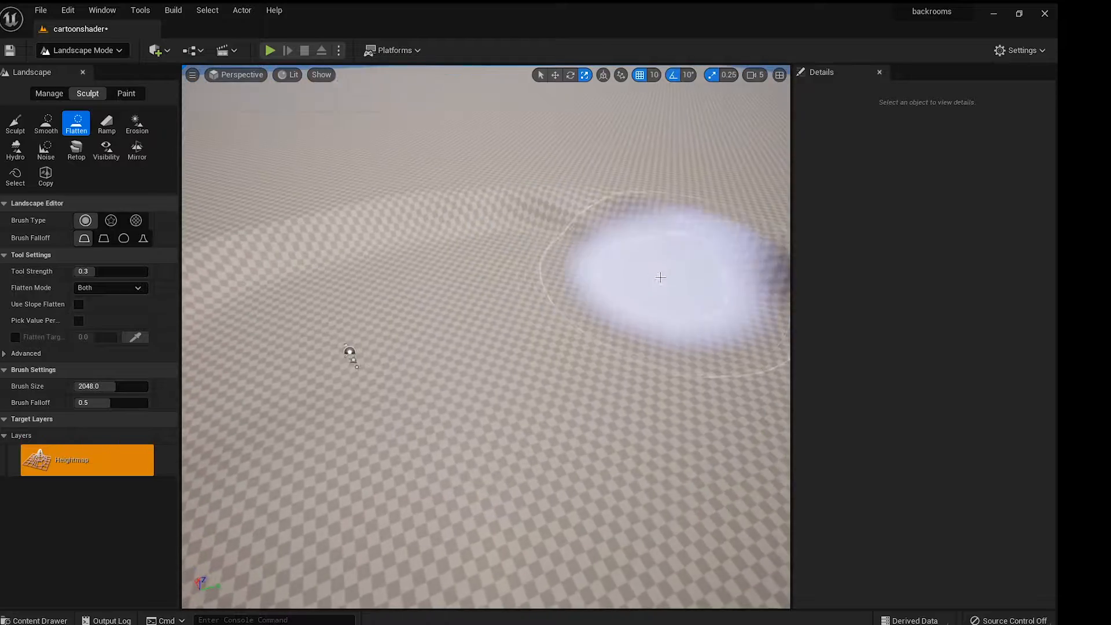
{"action": "right_click_drag", "start_coordinate": [391, 253], "coordinate": [615, 351]}
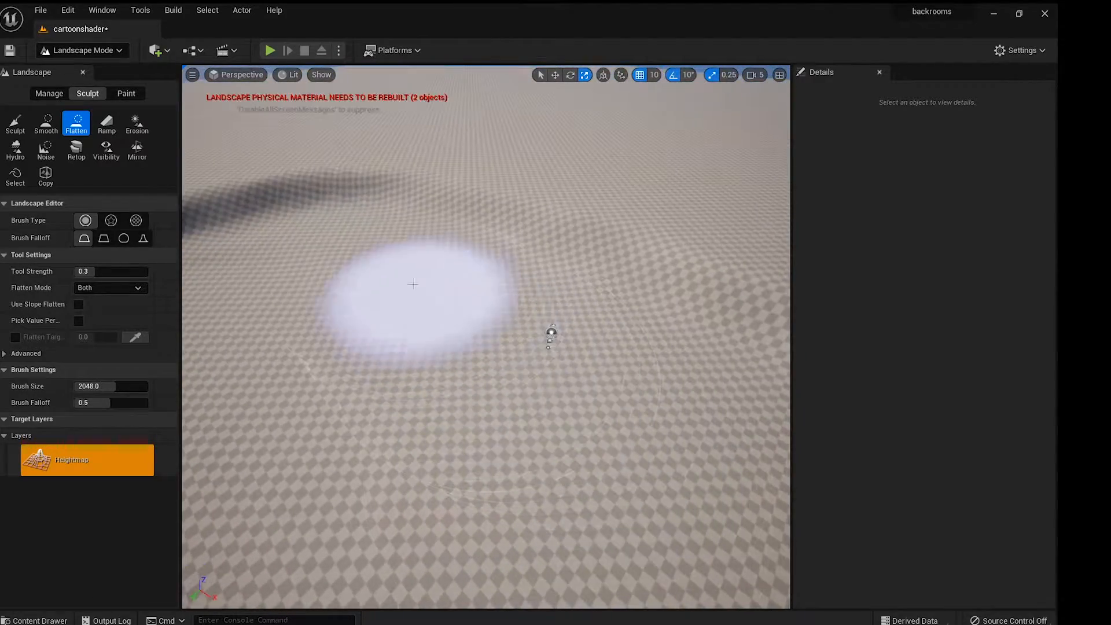
{"action": "right_click_drag", "start_coordinate": [414, 284], "coordinate": [441, 280]}
{"action": "mouse_move", "coordinate": [406, 209]}
{"action": "right_mouse_down"}
{"action": "mouse_move", "coordinate": [505, 255]}
{"action": "mouse_move", "coordinate": [458, 301]}
{"action": "mouse_move", "coordinate": [452, 174]}
{"action": "mouse_move", "coordinate": [455, 278]}
{"action": "mouse_move", "coordinate": [450, 267]}
{"action": "right_mouse_up"}
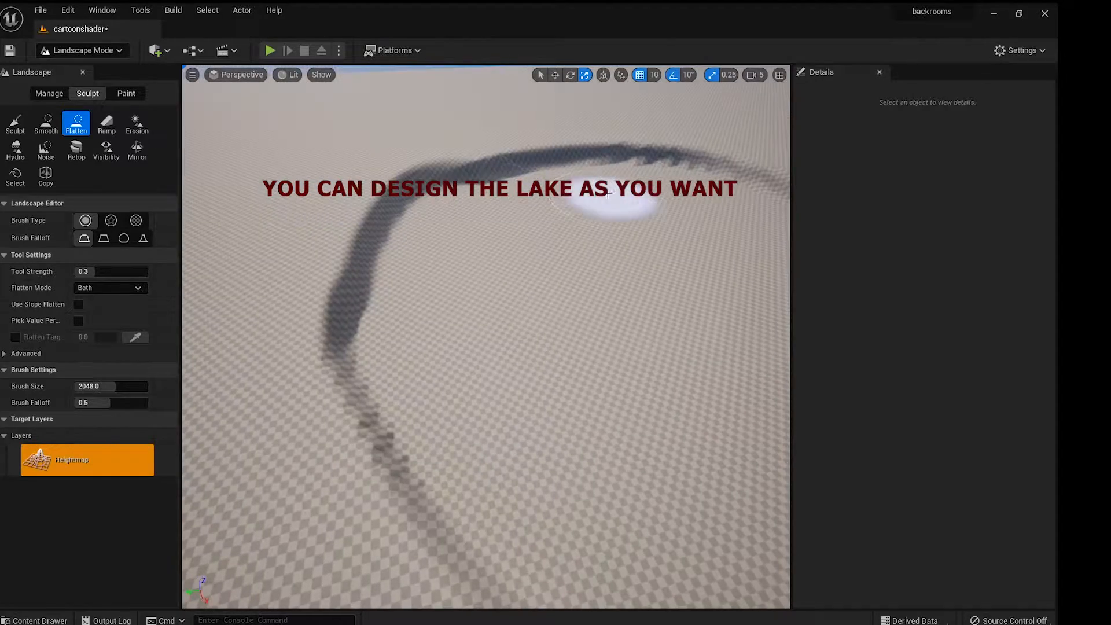
{"action": "mouse_move", "coordinate": [450, 267]}
{"action": "right_mouse_down"}
{"action": "mouse_move", "coordinate": [446, 302]}
{"action": "mouse_move", "coordinate": [399, 376]}
{"action": "right_mouse_up"}
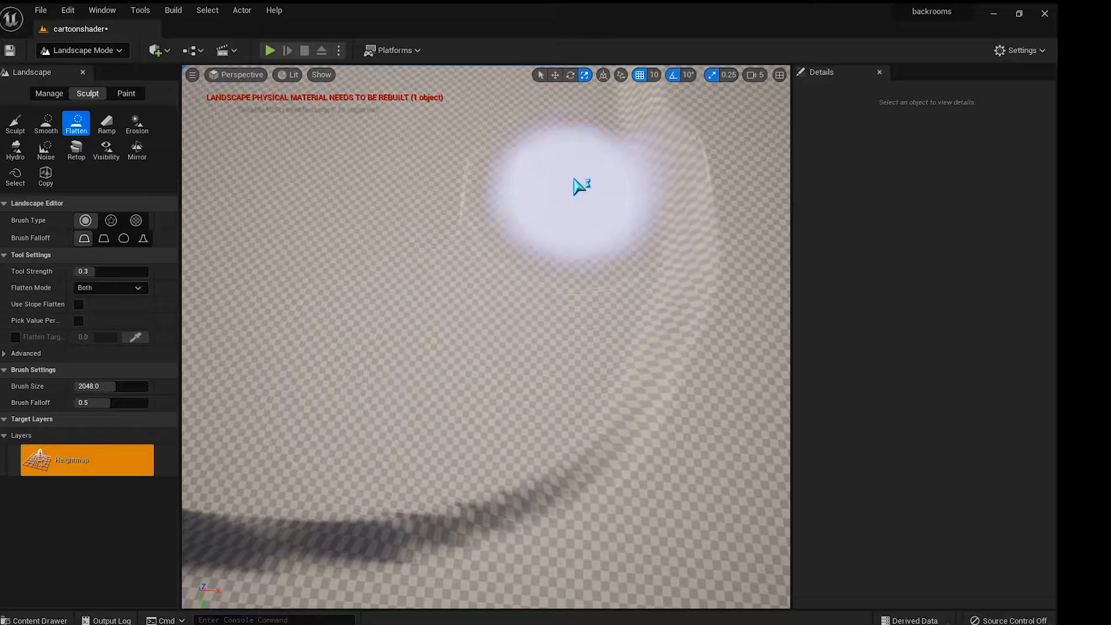
{"action": "right_click_drag", "start_coordinate": [582, 185], "coordinate": [536, 482]}
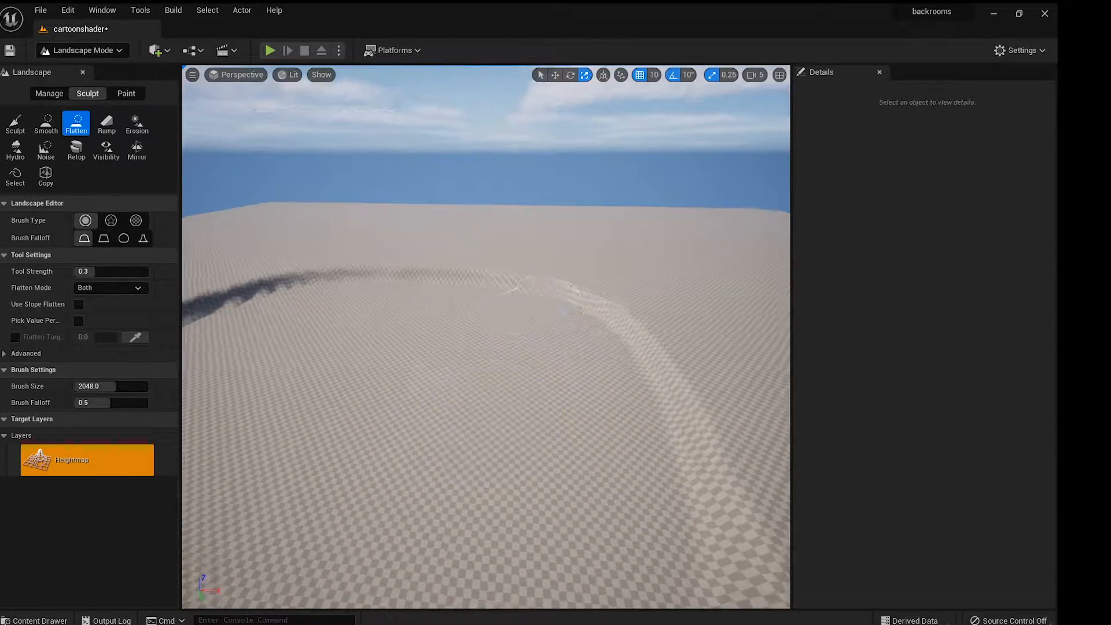
{"action": "right_click_drag", "start_coordinate": [564, 311], "coordinate": [539, 272]}
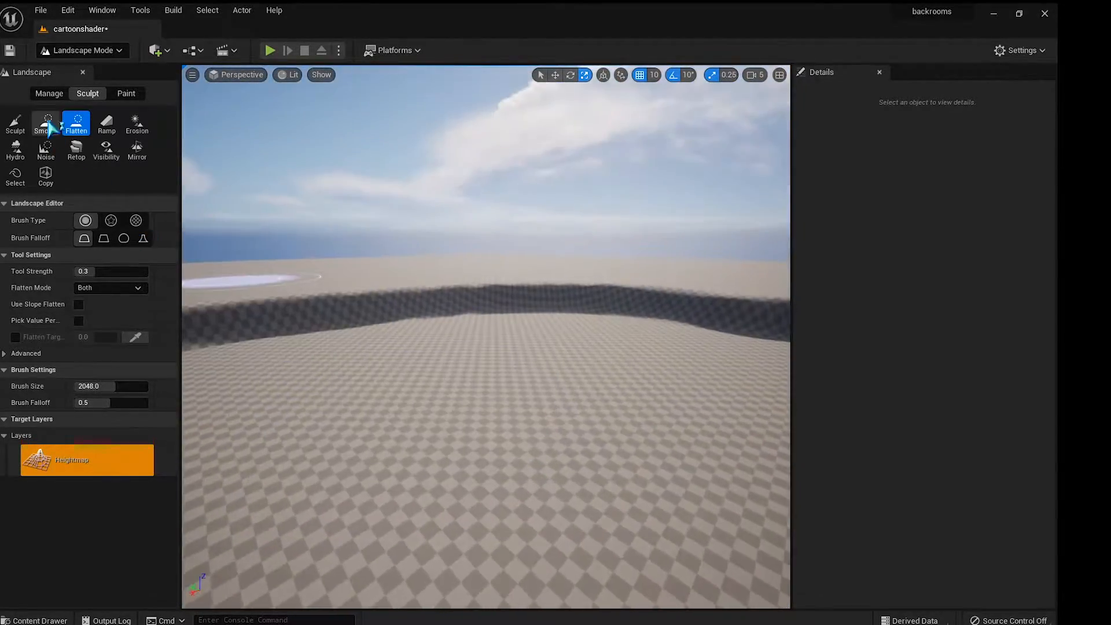
Step: Smooth the banks all around the lake bed with the Smooth tool at a brush size of about 544
{"action": "left_click", "coordinate": [49, 127]}
{"action": "mouse_move", "coordinate": [406, 347]}
{"action": "right_mouse_down"}
{"action": "mouse_move", "coordinate": [298, 322]}
{"action": "mouse_move", "coordinate": [370, 348]}
{"action": "mouse_move", "coordinate": [360, 365]}
{"action": "right_mouse_up"}
{"action": "key", "text": "["}
{"action": "key", "text": "["}
{"action": "key", "text": "["}
{"action": "key", "text": "["}
{"action": "key", "text": "["}
{"action": "key", "text": "["}
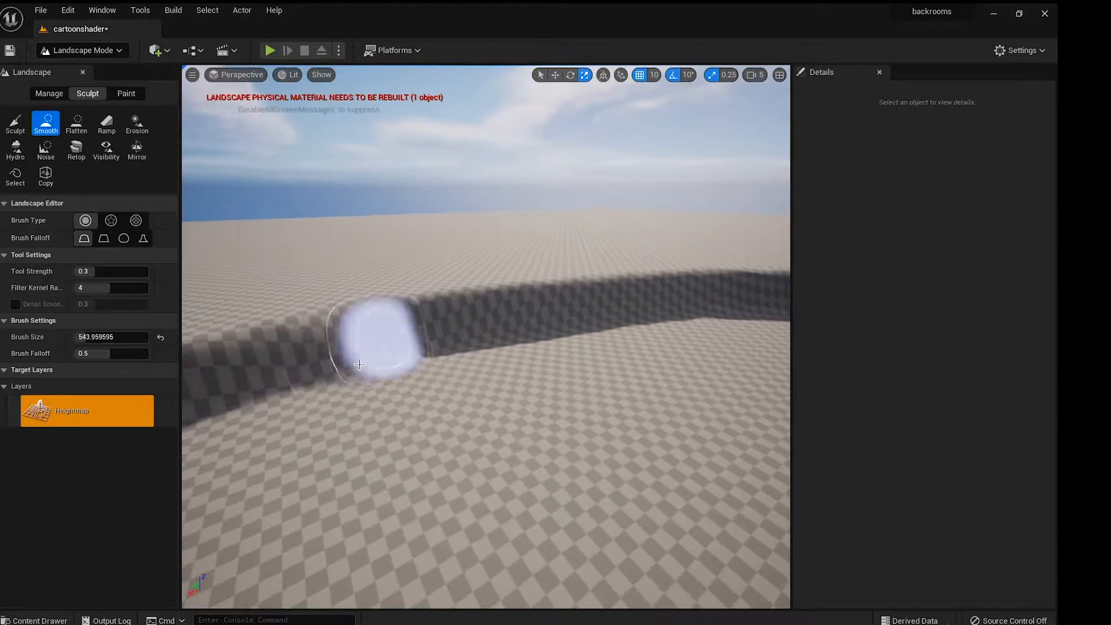
{"action": "right_click_drag", "start_coordinate": [505, 297], "coordinate": [246, 374]}
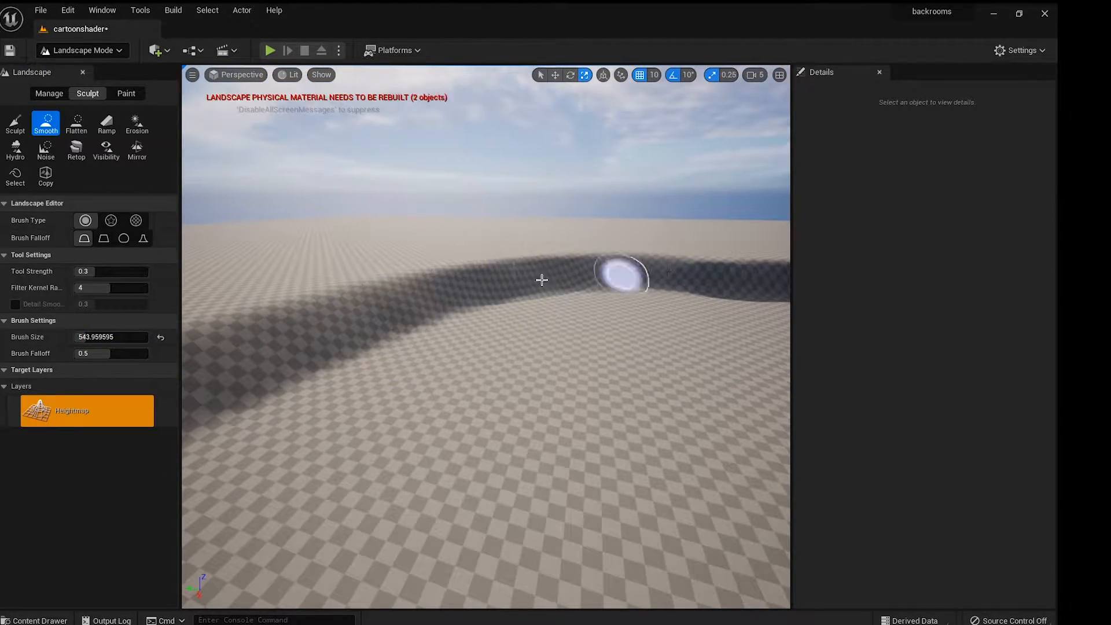
{"action": "right_click_drag", "start_coordinate": [542, 280], "coordinate": [542, 248]}
{"action": "mouse_move", "coordinate": [505, 308]}
{"action": "right_mouse_down"}
{"action": "mouse_move", "coordinate": [498, 231]}
{"action": "mouse_move", "coordinate": [405, 336]}
{"action": "right_mouse_up"}
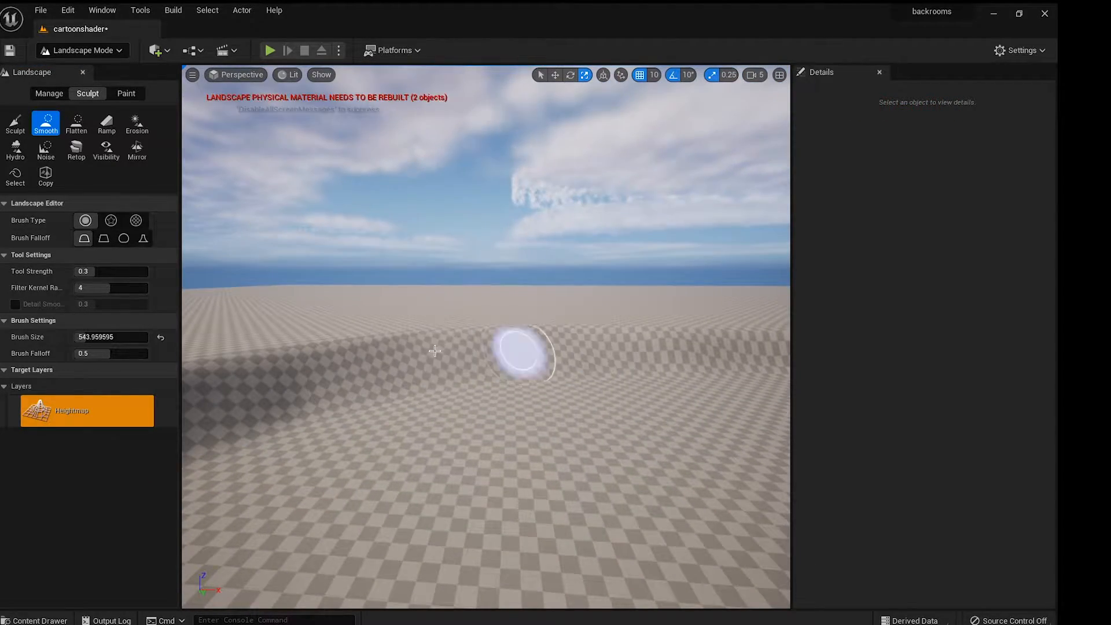
{"action": "right_click_drag", "start_coordinate": [434, 350], "coordinate": [305, 411]}
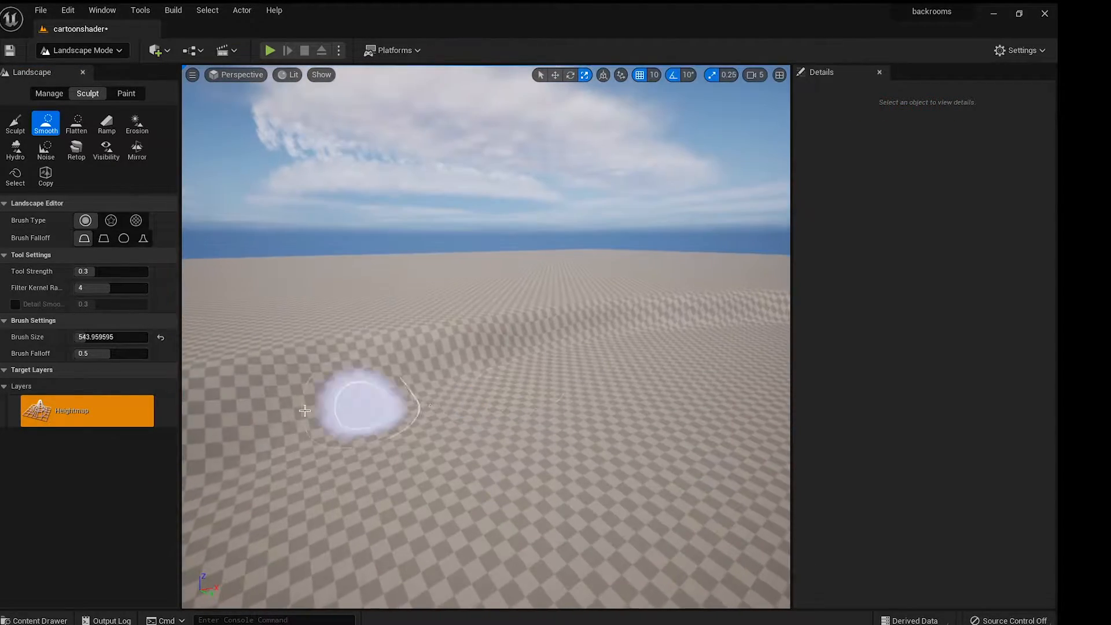
{"action": "right_click_drag", "start_coordinate": [611, 320], "coordinate": [360, 386]}
{"action": "right_click_drag", "start_coordinate": [581, 313], "coordinate": [305, 455]}
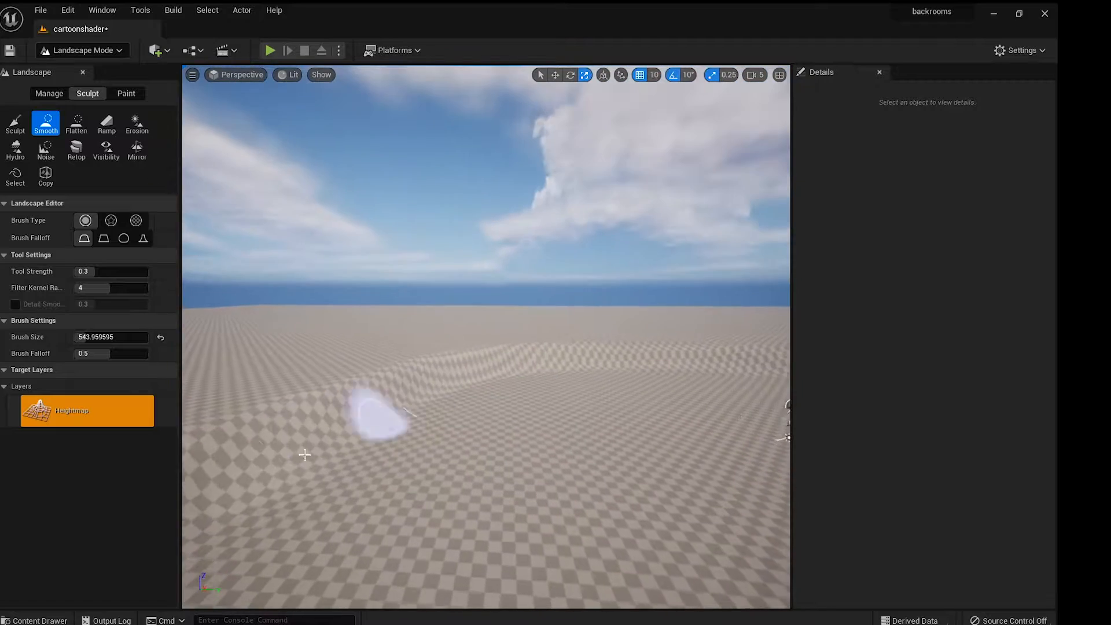
{"action": "right_click_drag", "start_coordinate": [470, 385], "coordinate": [324, 440]}
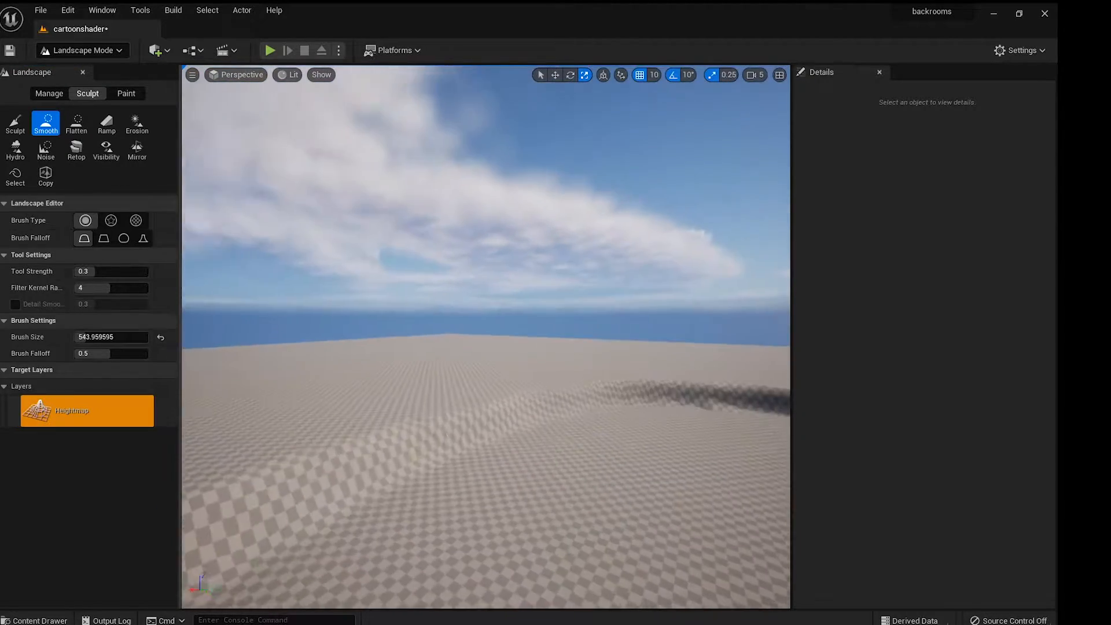
{"action": "right_click_drag", "start_coordinate": [496, 439], "coordinate": [391, 481]}
{"action": "right_click_drag", "start_coordinate": [552, 386], "coordinate": [421, 313]}
{"action": "right_click_drag", "start_coordinate": [335, 362], "coordinate": [406, 509]}
Step: Carve a small rounded inlet into the lake bank with the Flatten tool
{"action": "left_click", "coordinate": [75, 123]}
{"action": "right_click_drag", "start_coordinate": [487, 324], "coordinate": [456, 289]}
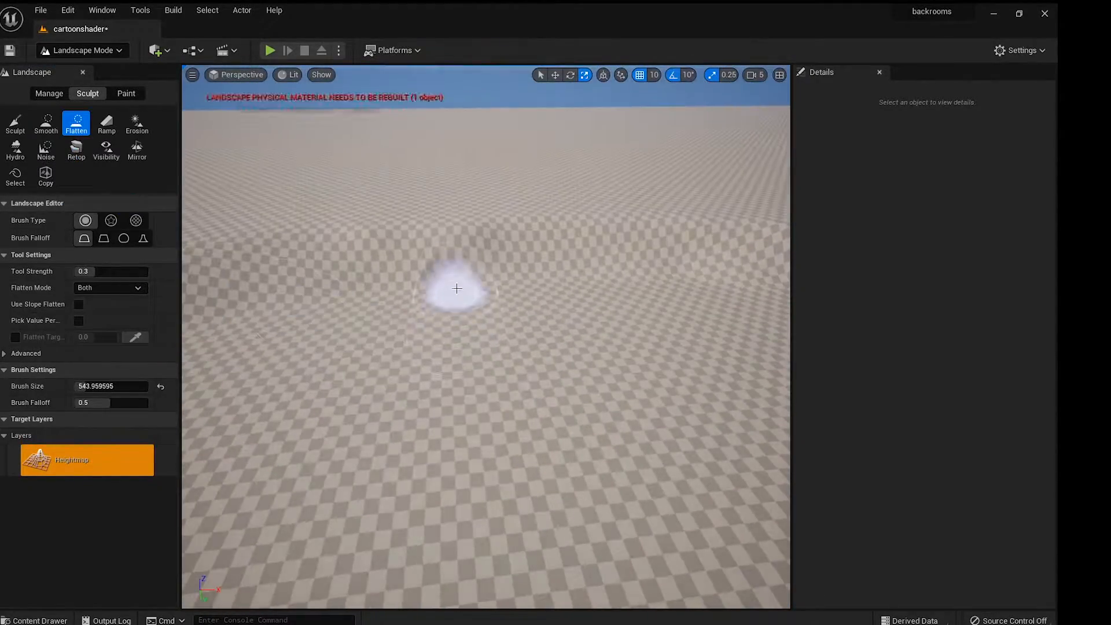
{"action": "mouse_move", "coordinate": [421, 251]}
{"action": "left_mouse_down"}
{"action": "mouse_move", "coordinate": [404, 250]}
{"action": "mouse_move", "coordinate": [478, 251]}
{"action": "mouse_move", "coordinate": [354, 364]}
{"action": "mouse_move", "coordinate": [496, 296]}
{"action": "left_mouse_up"}
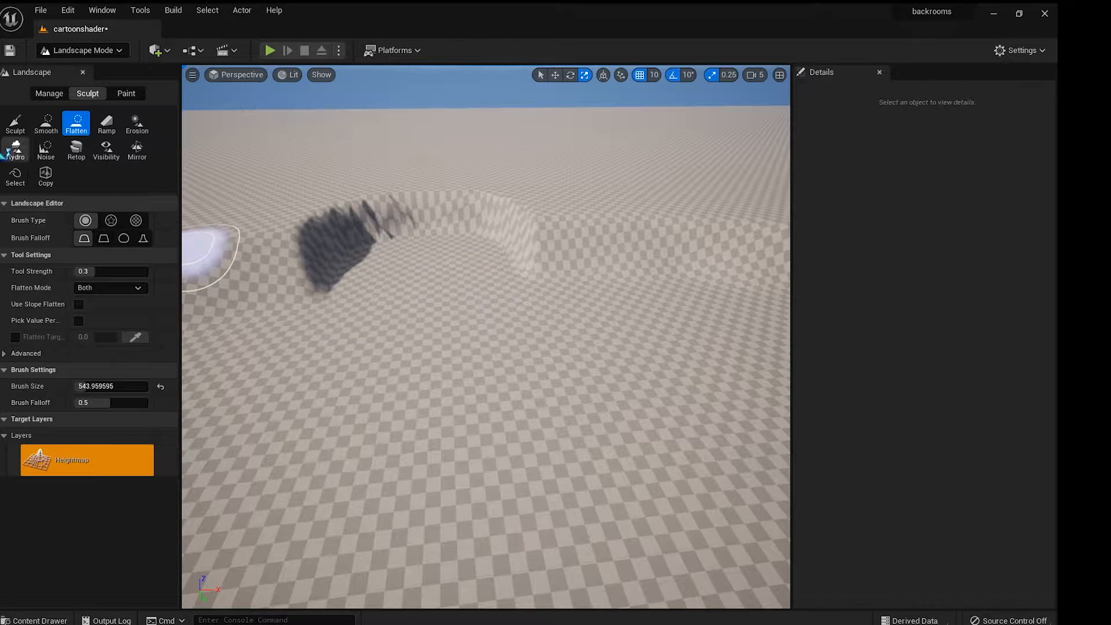
{"action": "left_click", "coordinate": [15, 125]}
Step: Return to selection mode and assign M_Ground_Grass as the landscape's material
{"action": "left_click", "coordinate": [84, 51]}
{"action": "left_click", "coordinate": [96, 72]}
{"action": "right_click_drag", "start_coordinate": [359, 278], "coordinate": [440, 324]}
{"action": "right_click_drag", "start_coordinate": [429, 376], "coordinate": [350, 395]}
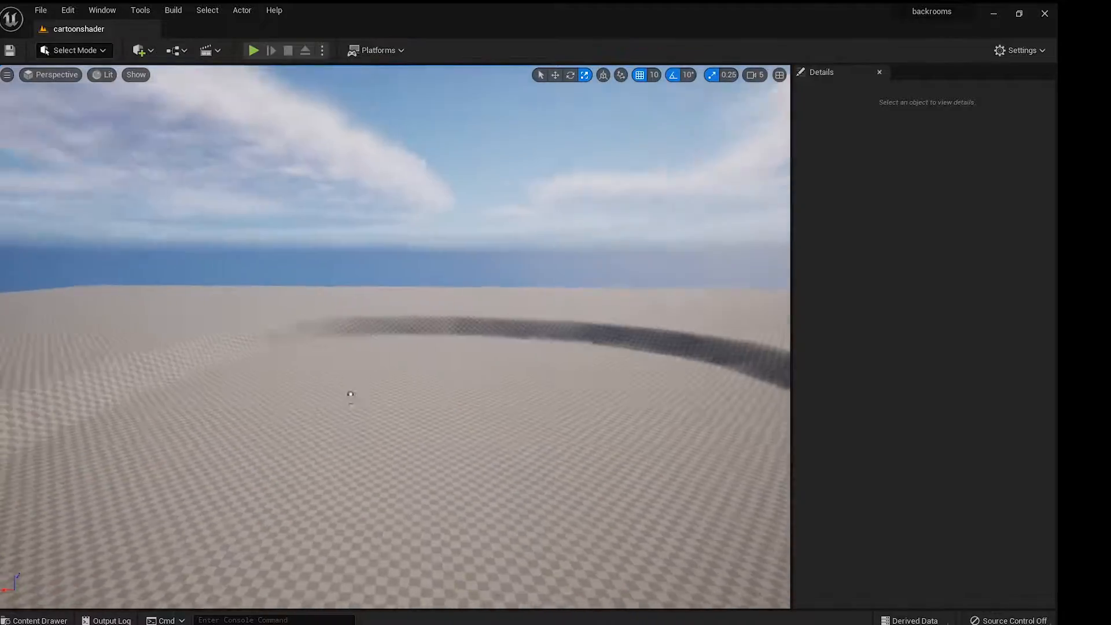
{"action": "mouse_move", "coordinate": [293, 266]}
{"action": "right_mouse_down"}
{"action": "mouse_move", "coordinate": [301, 191]}
{"action": "mouse_move", "coordinate": [293, 266]}
{"action": "right_mouse_up"}
{"action": "left_click", "coordinate": [293, 266]}
{"action": "scroll", "coordinate": [991, 329], "scroll_direction": "up", "scroll_amount": 10}
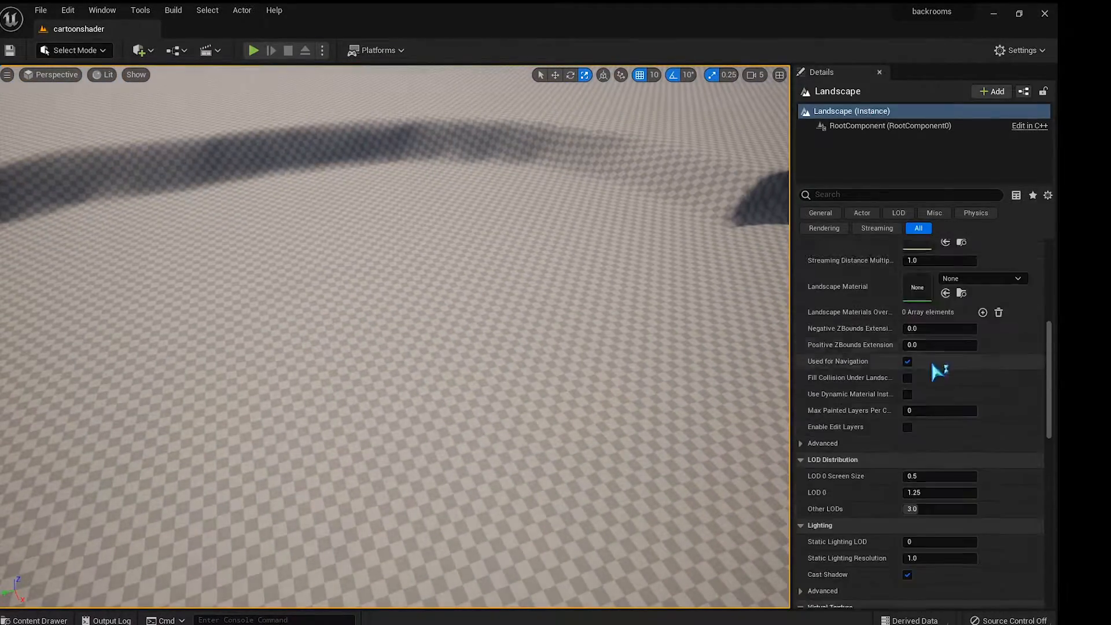
{"action": "left_click", "coordinate": [963, 436]}
{"action": "type", "text": "grass"}
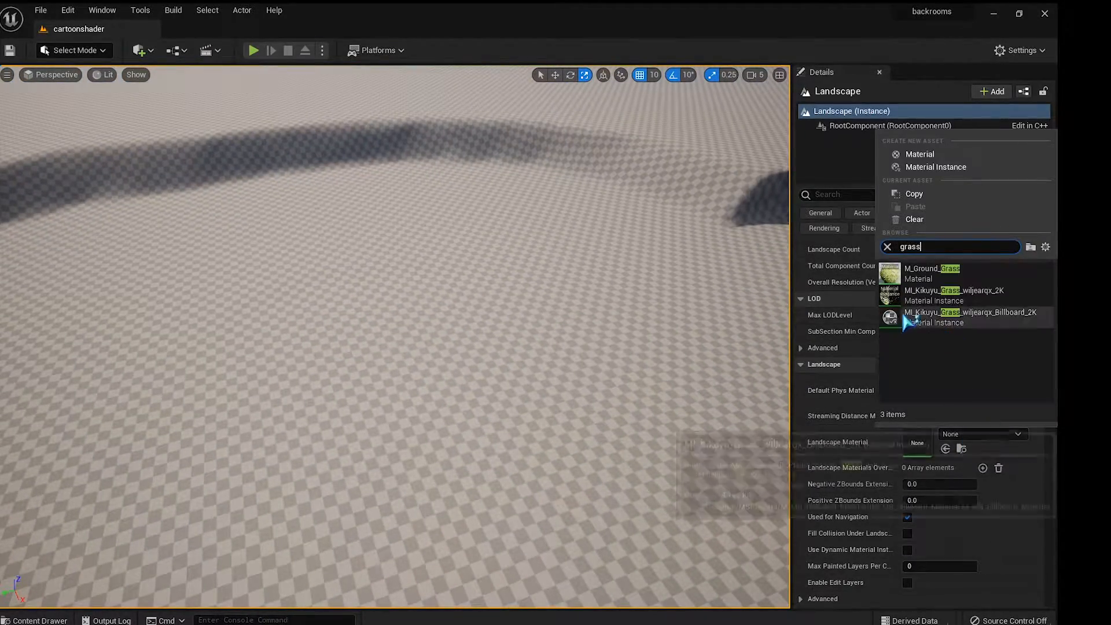
{"action": "left_click", "coordinate": [928, 279]}
Step: Save the cartoonshader level with the grass-covered landscape
{"action": "right_click_drag", "start_coordinate": [521, 325], "coordinate": [599, 268]}
{"action": "left_click", "coordinate": [74, 55]}
{"action": "left_click", "coordinate": [214, 199]}
{"action": "key", "text": "ctrl+s"}
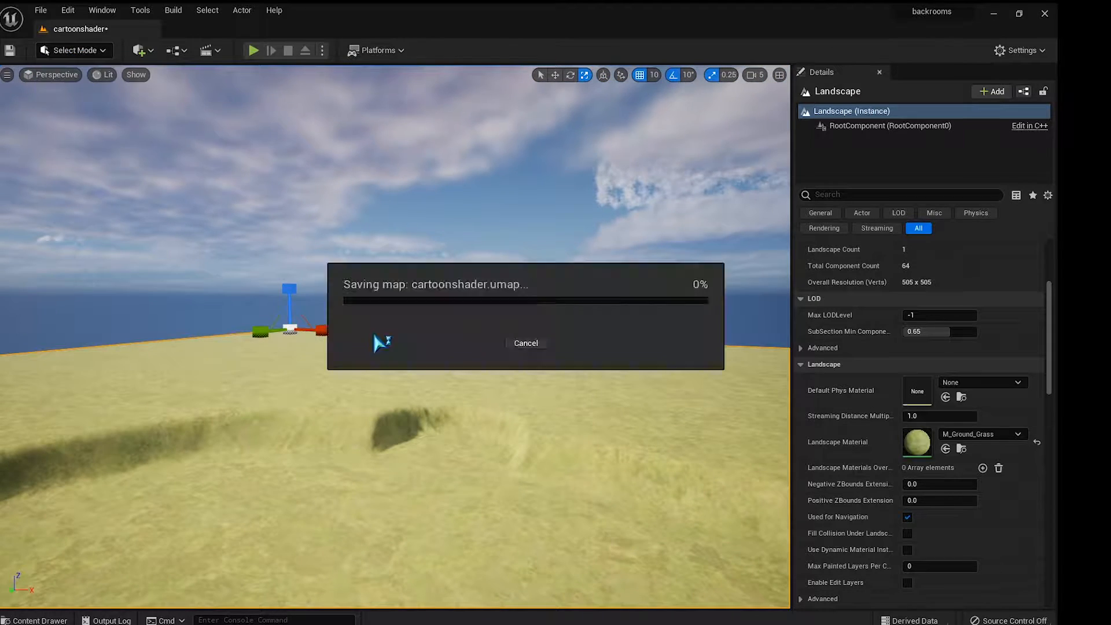
Step: Place BP_Waterfall from CartoonWaterShader/Blueprints/CartoonWaterBlueprints in front of the small inlet in the lake bank
{"action": "right_click_drag", "start_coordinate": [375, 337], "coordinate": [452, 417]}
{"action": "left_click", "coordinate": [39, 620]}
{"action": "left_click", "coordinate": [74, 497]}
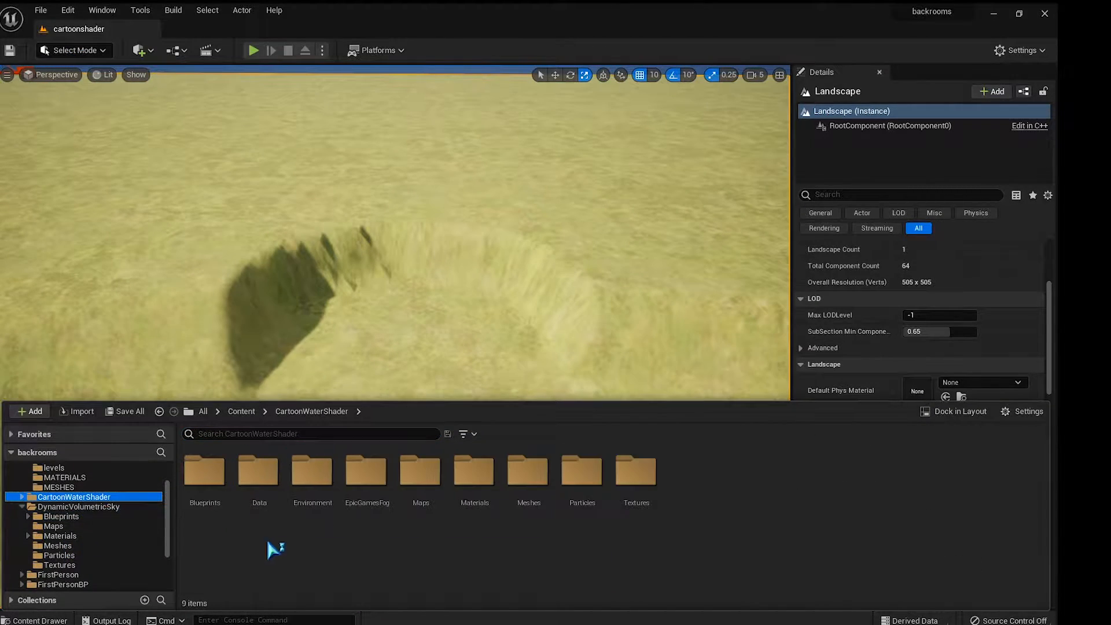
{"action": "double_click", "coordinate": [217, 500]}
{"action": "double_click", "coordinate": [222, 496]}
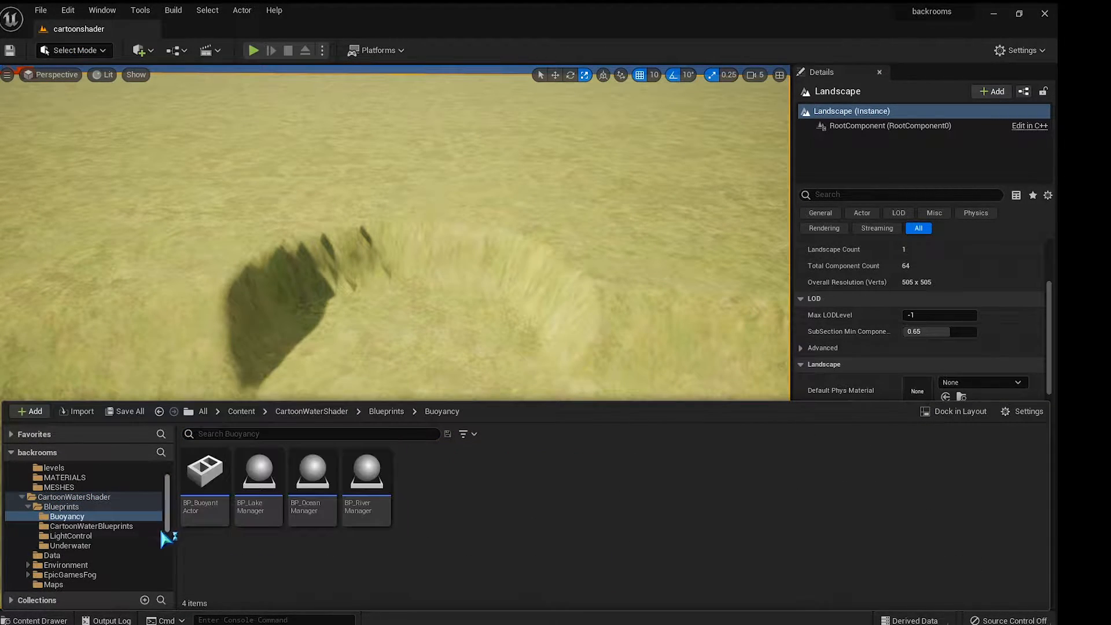
{"action": "left_click", "coordinate": [110, 526]}
{"action": "left_click_drag", "start_coordinate": [364, 480], "coordinate": [385, 347]}
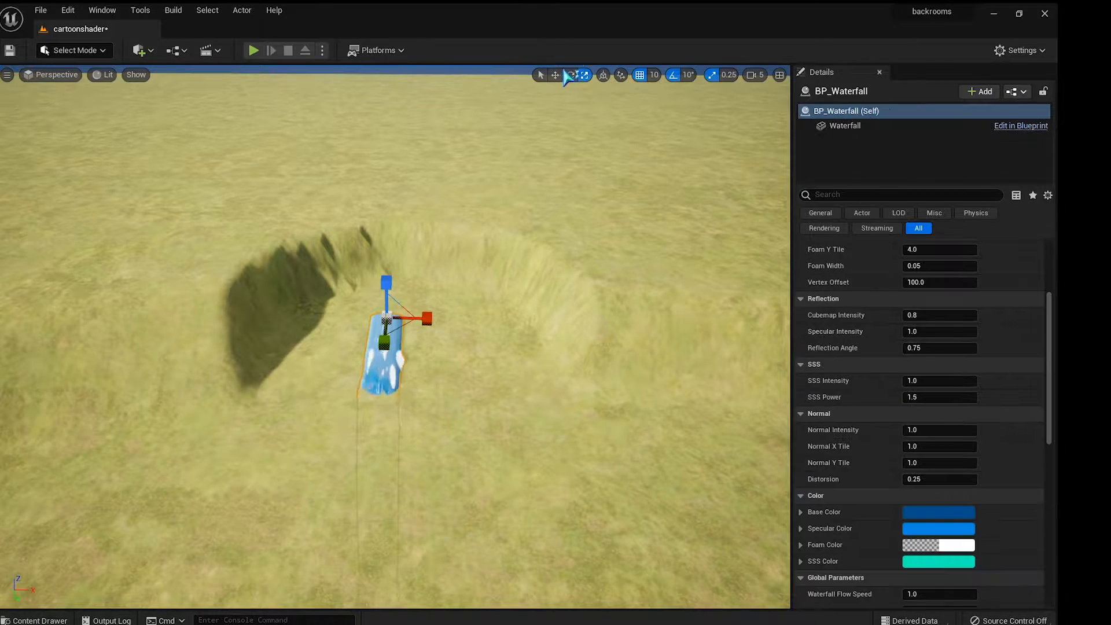
Step: Raise the waterfall above the lake bed and shift it horizontally along its X axis
{"action": "left_click_drag", "start_coordinate": [388, 282], "coordinate": [388, 132]}
{"action": "right_click_drag", "start_coordinate": [387, 132], "coordinate": [324, 107]}
{"action": "left_click_drag", "start_coordinate": [482, 248], "coordinate": [479, 155]}
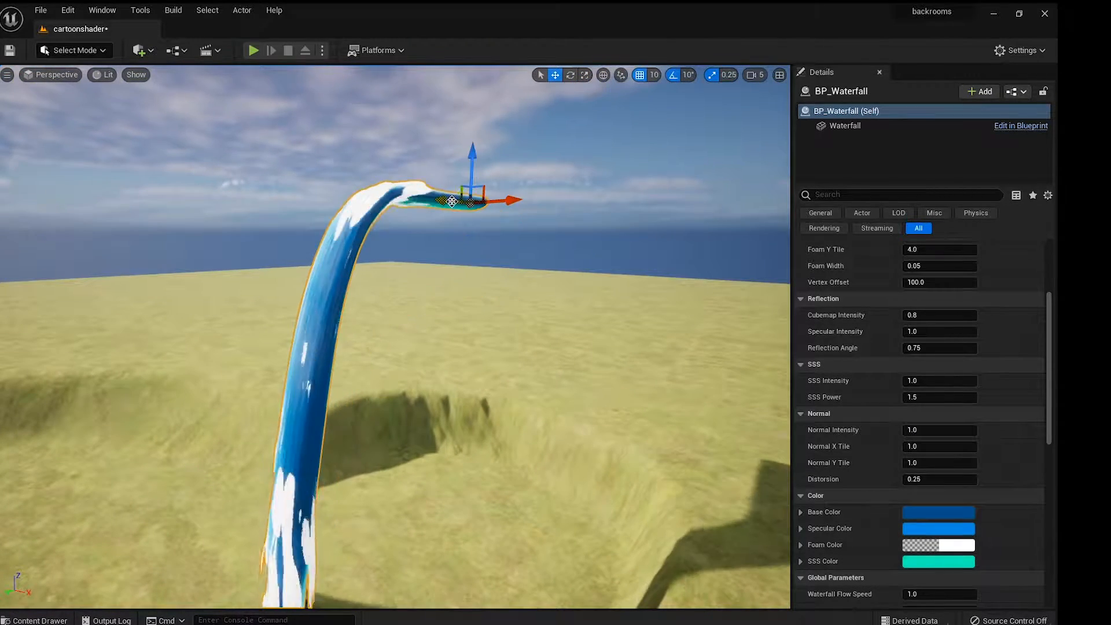
{"action": "left_click_drag", "start_coordinate": [458, 196], "coordinate": [747, 207]}
Step: Adjust the waterfall's scale and fine-tune its position beside the lake bed, and save the level
{"action": "key", "text": "r"}
{"action": "right_click_drag", "start_coordinate": [556, 174], "coordinate": [457, 169]}
{"action": "left_click", "coordinate": [555, 75]}
{"action": "left_click_drag", "start_coordinate": [457, 170], "coordinate": [415, 170]}
{"action": "right_click_drag", "start_coordinate": [415, 170], "coordinate": [542, 282]}
{"action": "key", "text": "ctrl+s"}
Step: Place BP_CartoonWater_Lake on the lake bed near the foot of the waterfall
{"action": "key", "text": "ctrl+space"}
{"action": "left_click_drag", "start_coordinate": [213, 489], "coordinate": [440, 365]}
{"action": "right_click_drag", "start_coordinate": [440, 365], "coordinate": [359, 371]}
Step: Scale BP_CartoonWater_Lake along both horizontal axes to span the lake basin
{"action": "key", "text": "r"}
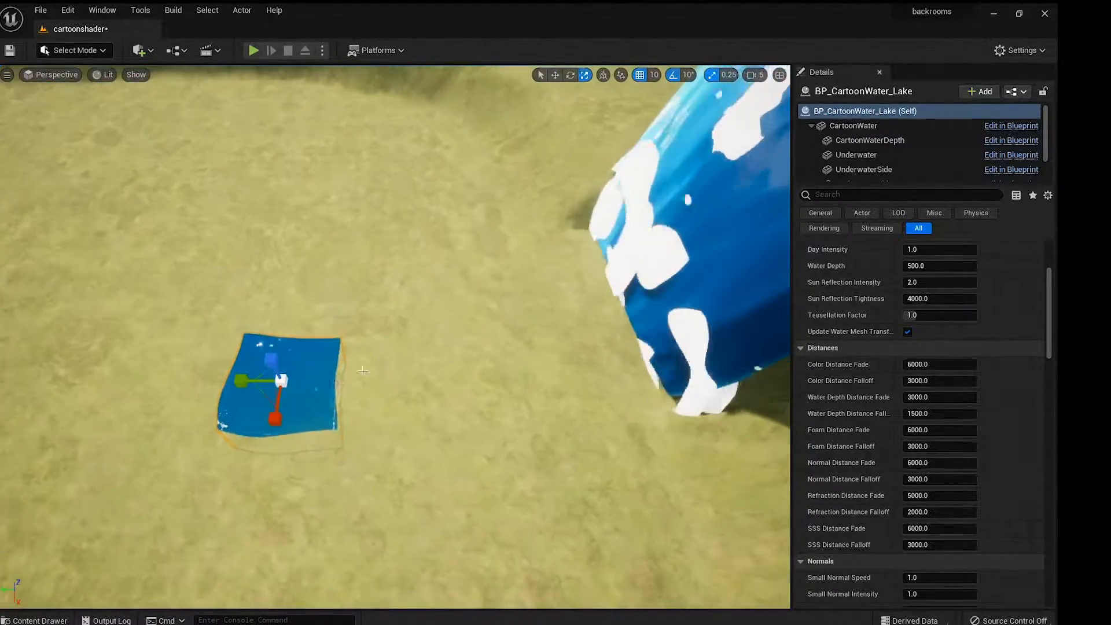
{"action": "left_click_drag", "start_coordinate": [240, 380], "coordinate": [168, 380]}
{"action": "right_click_drag", "start_coordinate": [241, 370], "coordinate": [93, 341]}
{"action": "left_click_drag", "start_coordinate": [509, 332], "coordinate": [428, 328]}
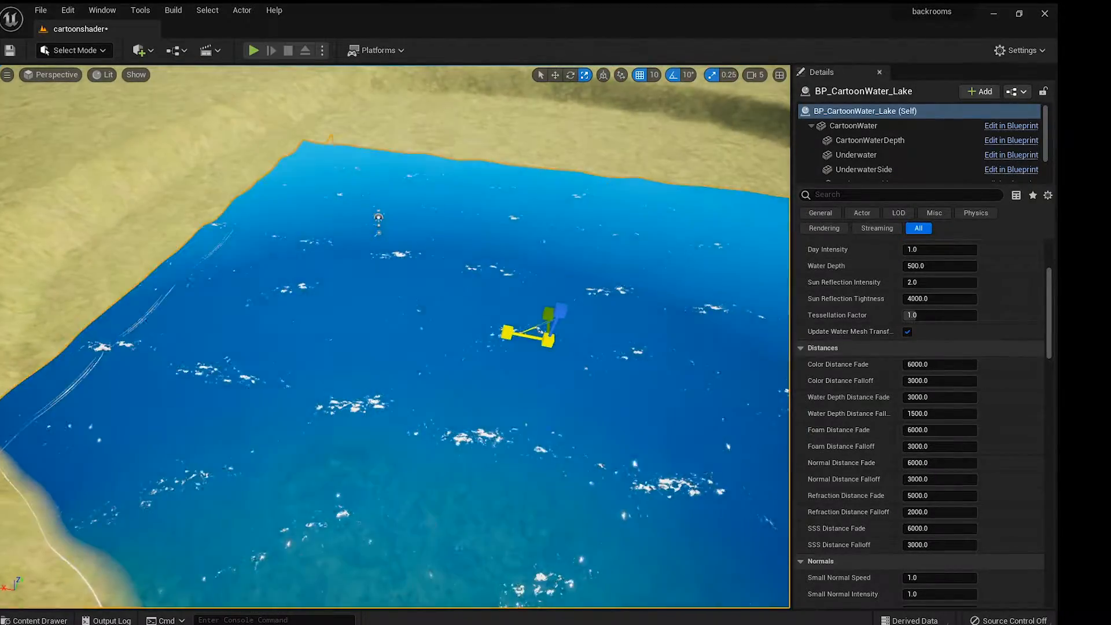
{"action": "right_click_drag", "start_coordinate": [428, 328], "coordinate": [659, 359]}
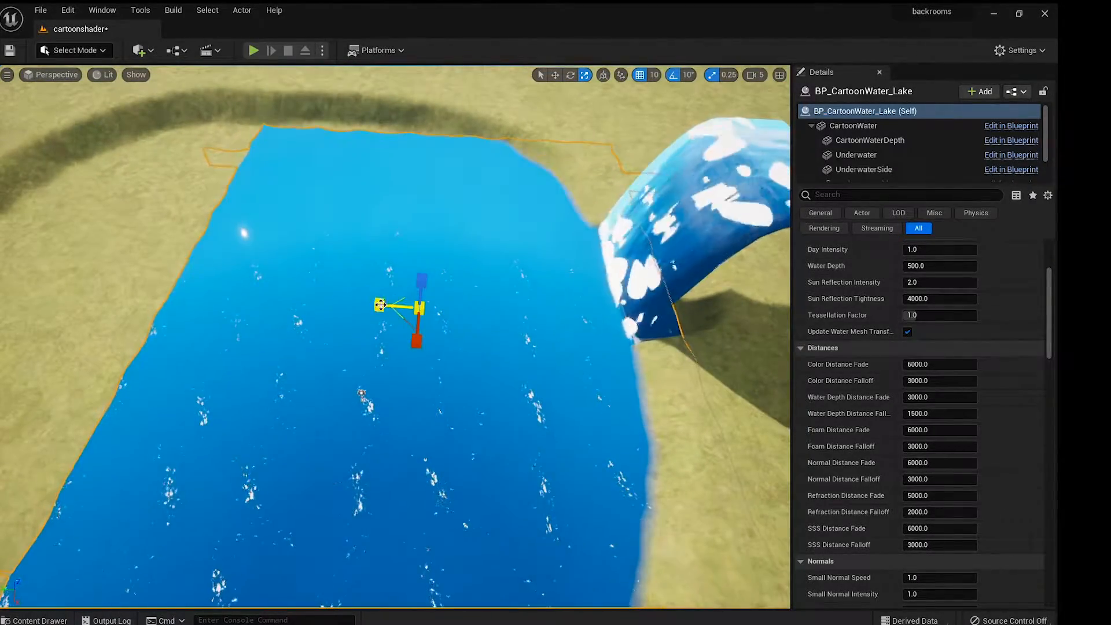
{"action": "left_click_drag", "start_coordinate": [380, 305], "coordinate": [348, 304]}
{"action": "right_click_drag", "start_coordinate": [347, 303], "coordinate": [231, 191]}
Step: Move the lake surface horizontally until its water reaches the banks all around the basin
{"action": "key", "text": "w"}
{"action": "right_click_drag", "start_coordinate": [521, 324], "coordinate": [556, 405]}
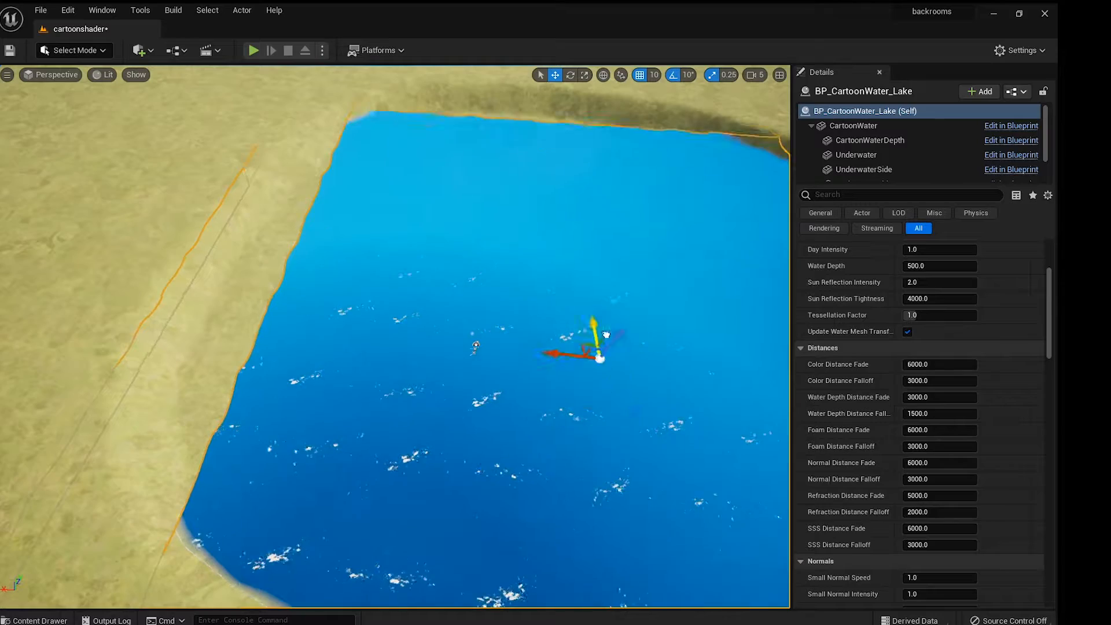
{"action": "left_click_drag", "start_coordinate": [548, 282], "coordinate": [353, 258]}
{"action": "right_click_drag", "start_coordinate": [574, 112], "coordinate": [556, 133]}
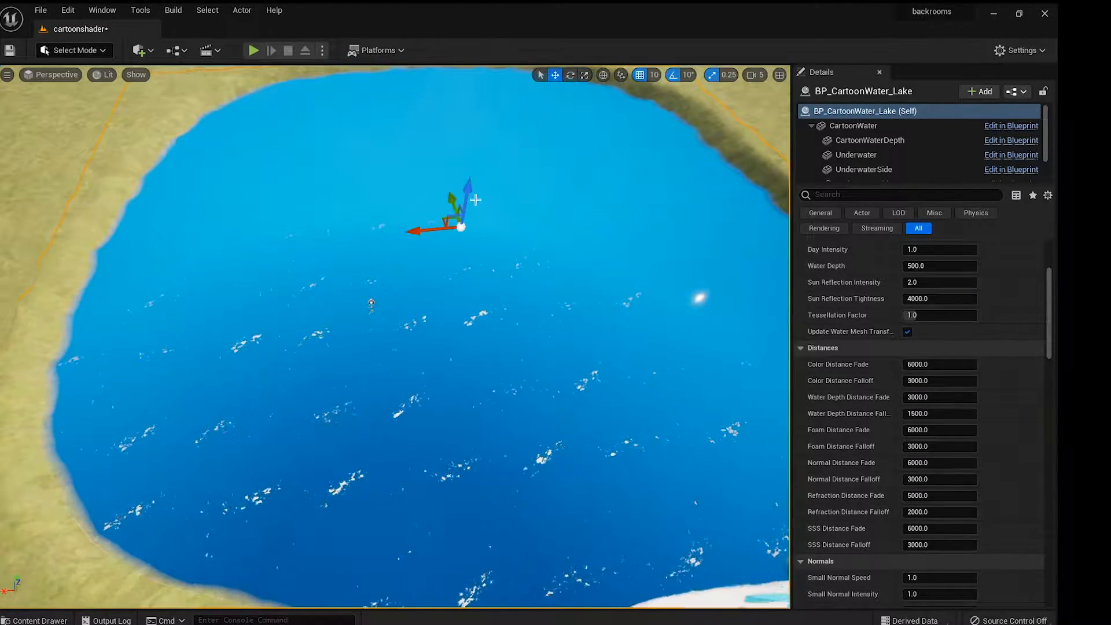
{"action": "right_click_drag", "start_coordinate": [431, 231], "coordinate": [411, 243]}
Step: Find SM_Dock in CartoonWaterShader/Meshes/Dock and place it on the grassy bank beside the lake
{"action": "key", "text": "ctrl+space"}
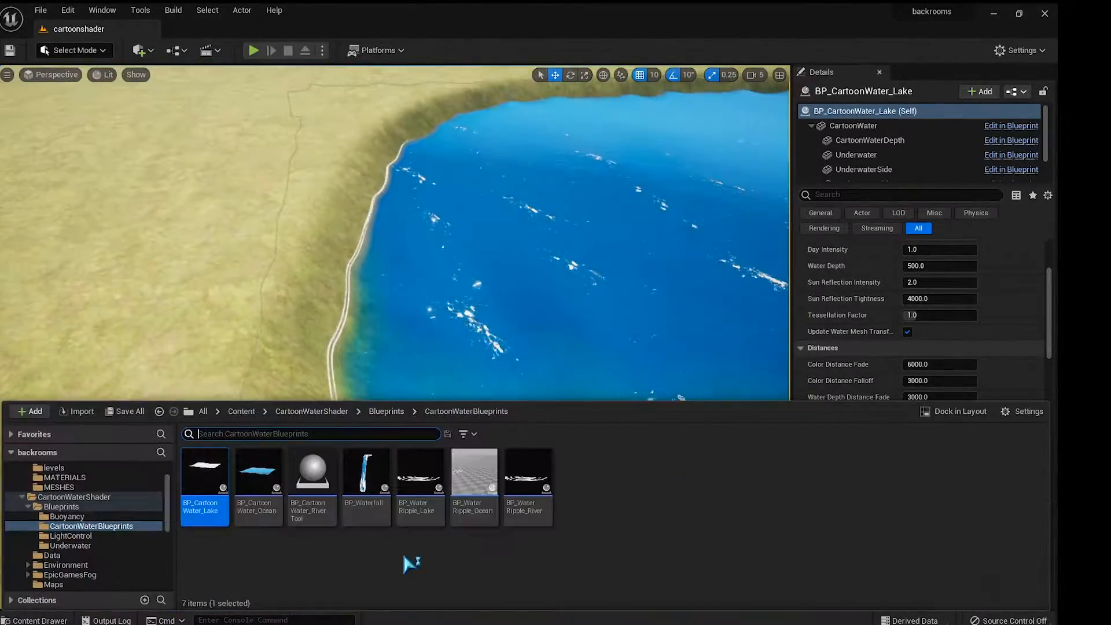
{"action": "left_click", "coordinate": [65, 516]}
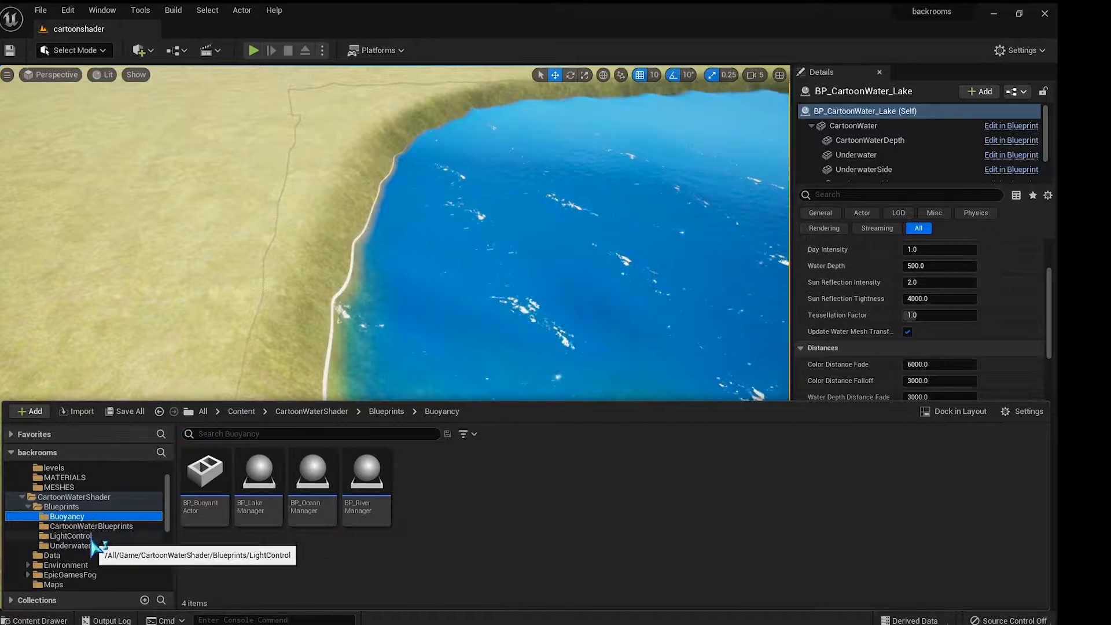
{"action": "left_click", "coordinate": [70, 546]}
{"action": "scroll", "coordinate": [93, 537], "scroll_direction": "down", "scroll_amount": 2}
{"action": "scroll", "coordinate": [87, 547], "scroll_direction": "down", "scroll_amount": 2}
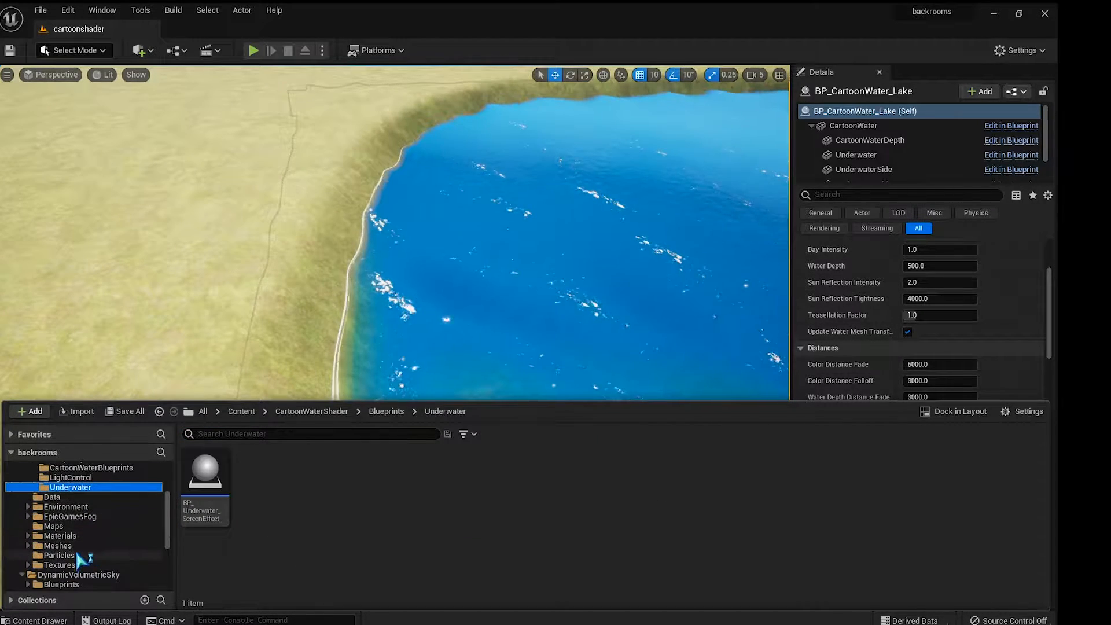
{"action": "double_click", "coordinate": [259, 472]}
{"action": "left_click_drag", "start_coordinate": [203, 476], "coordinate": [292, 369]}
Step: Enlarge the dock, undo the excess scaling, and position it over the water at the lake's edge
{"action": "key", "text": "e"}
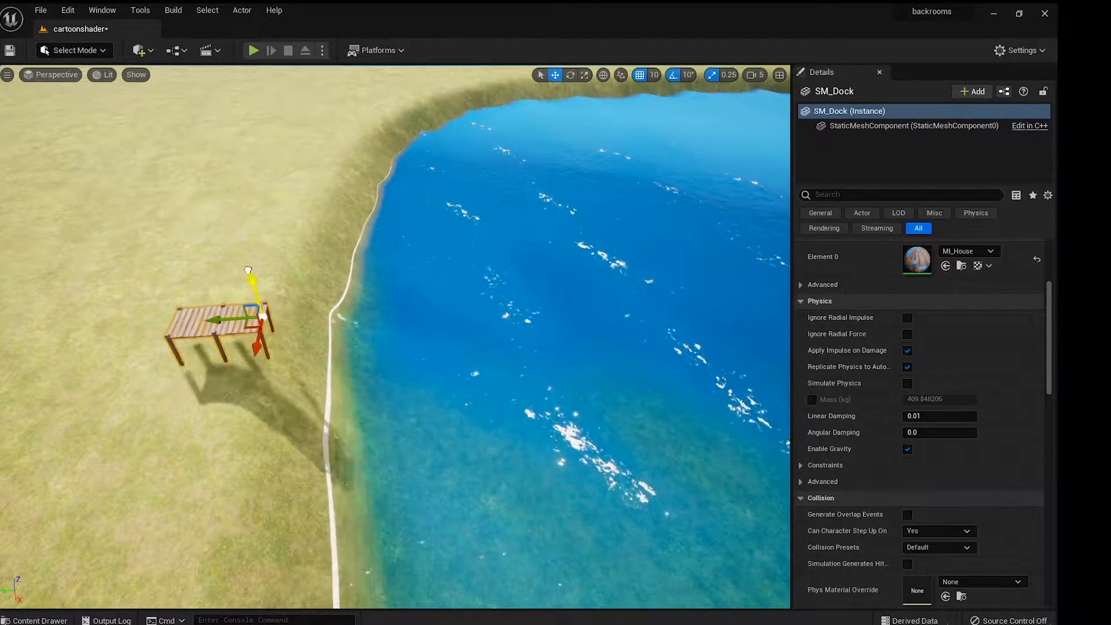
{"action": "key", "text": "ctrl+z"}
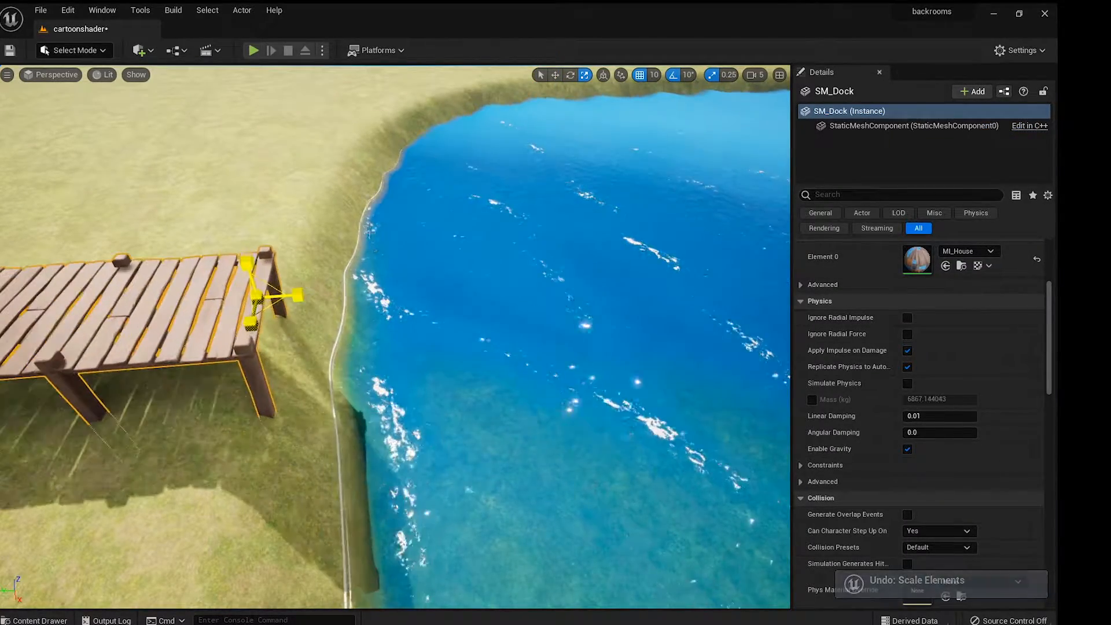
{"action": "left_click_drag", "start_coordinate": [206, 300], "coordinate": [628, 280]}
{"action": "left_click_drag", "start_coordinate": [658, 282], "coordinate": [703, 282]}
{"action": "key", "text": "ctrl+z"}
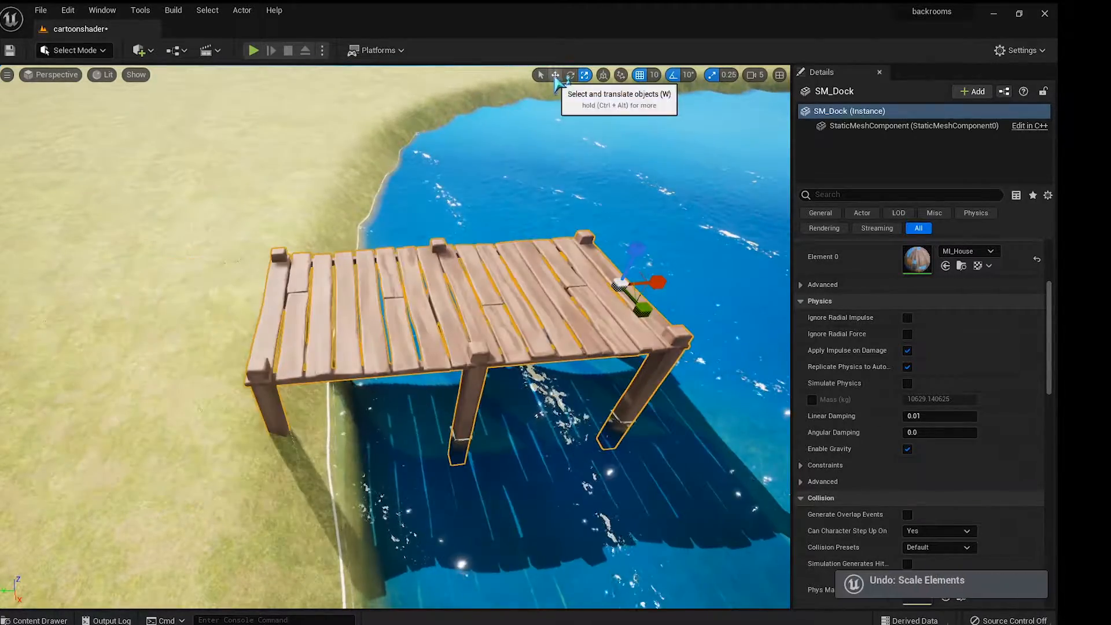
{"action": "left_click", "coordinate": [556, 75]}
{"action": "left_click_drag", "start_coordinate": [595, 287], "coordinate": [648, 286]}
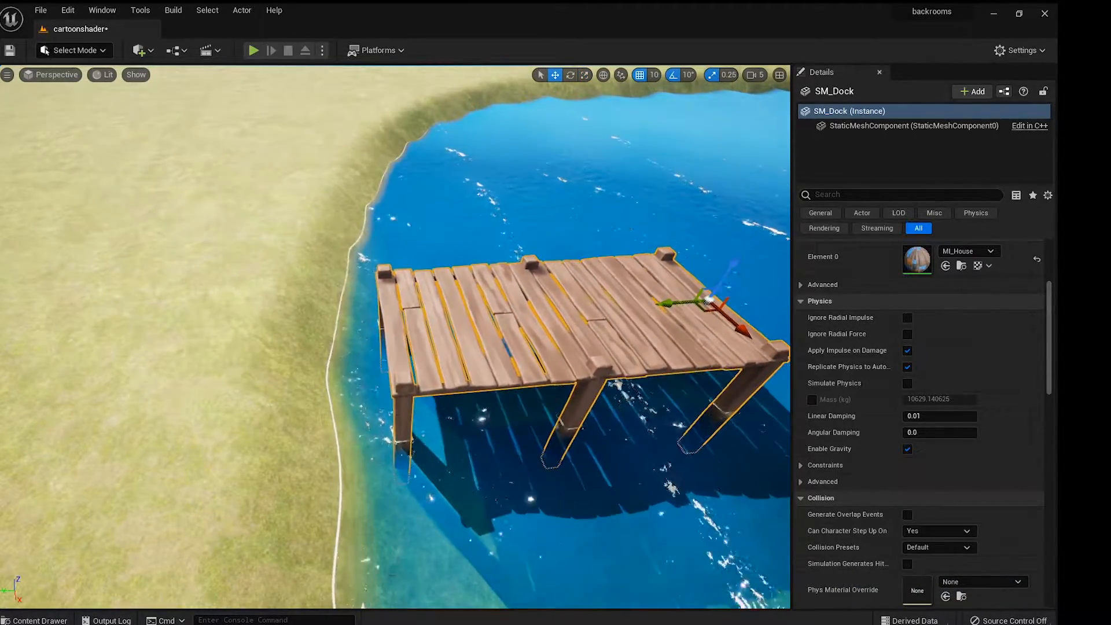
Step: Extend the pier into the lake with duplicated dock sections and turn the last one across its end
{"action": "right_click_drag", "start_coordinate": [463, 324], "coordinate": [567, 299]}
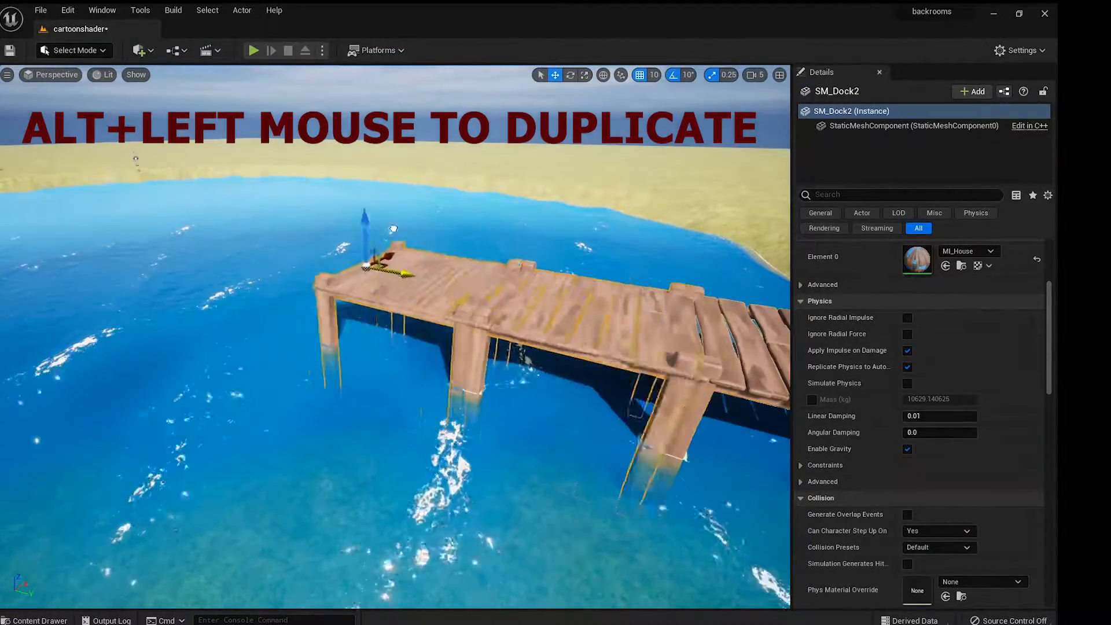
{"action": "right_click_drag", "start_coordinate": [283, 163], "coordinate": [371, 237]}
{"action": "left_click_drag", "start_coordinate": [340, 296], "coordinate": [165, 450], "text": "alt"}
{"action": "key", "text": "e"}
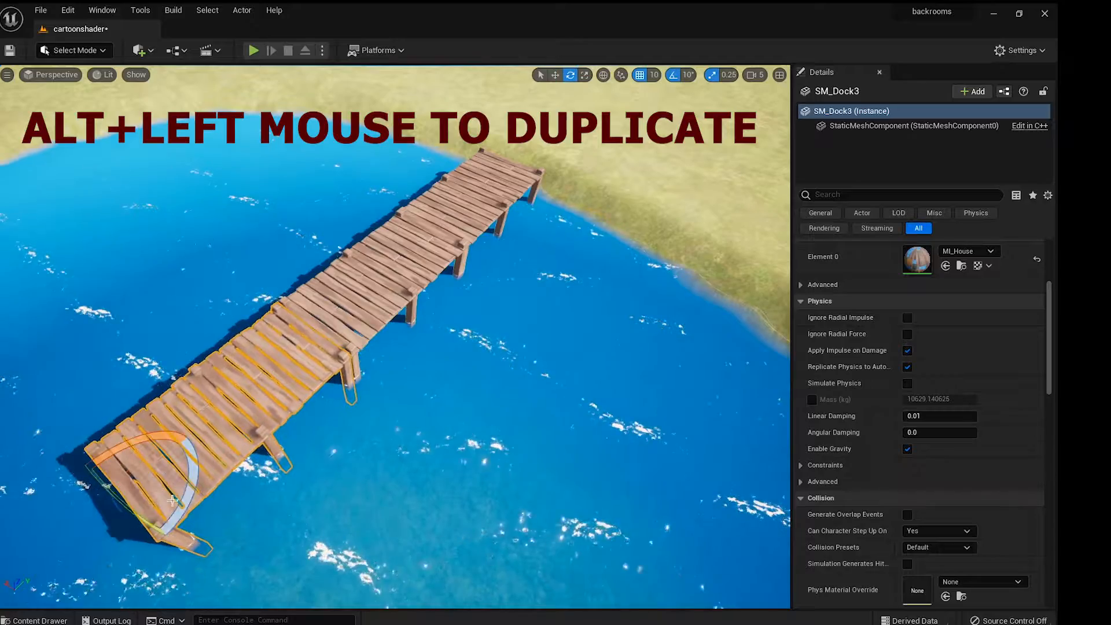
{"action": "left_click_drag", "start_coordinate": [96, 450], "coordinate": [334, 377]}
{"action": "right_click_drag", "start_coordinate": [289, 366], "coordinate": [168, 359]}
{"action": "left_click_drag", "start_coordinate": [329, 286], "coordinate": [330, 289]}
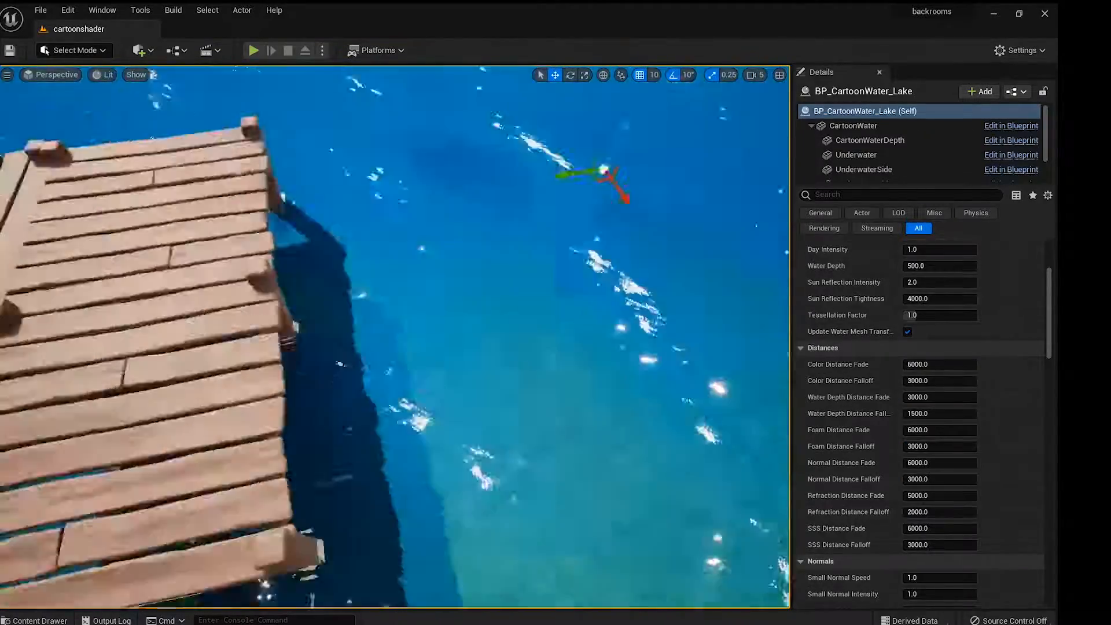
Step: Place BP_Rowboat from CartoonWaterShader/Meshes/RowBoat on the water beside the pier's end, and save the level
{"action": "left_click", "coordinate": [35, 621]}
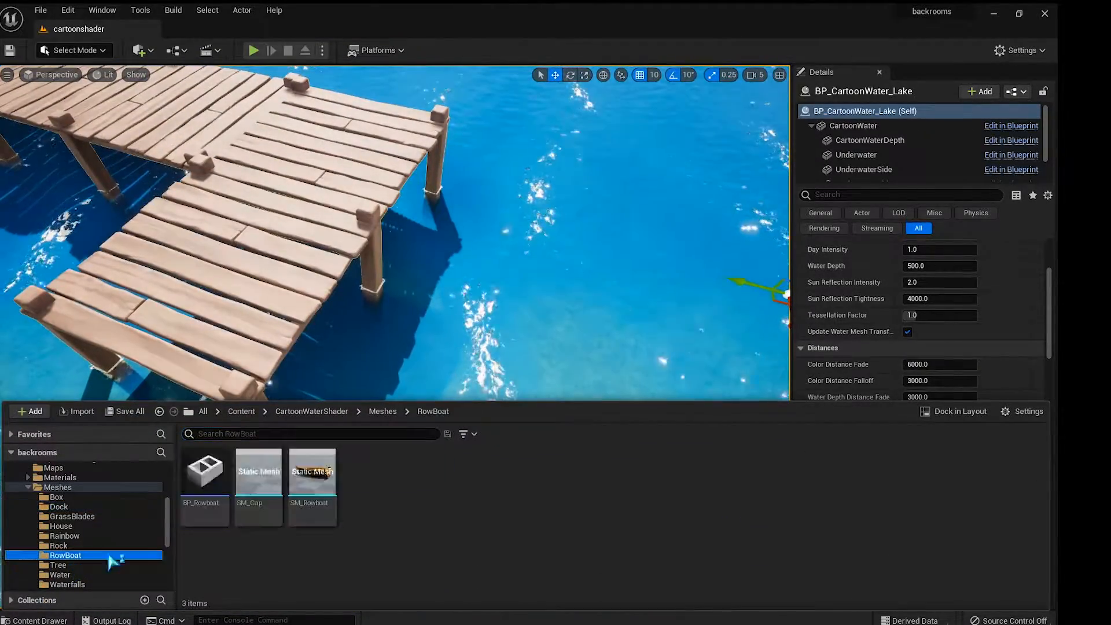
{"action": "left_click_drag", "start_coordinate": [240, 470], "coordinate": [537, 106]}
{"action": "key", "text": "r"}
{"action": "key", "text": "ctrl+z"}
{"action": "right_click_drag", "start_coordinate": [537, 107], "coordinate": [405, 107]}
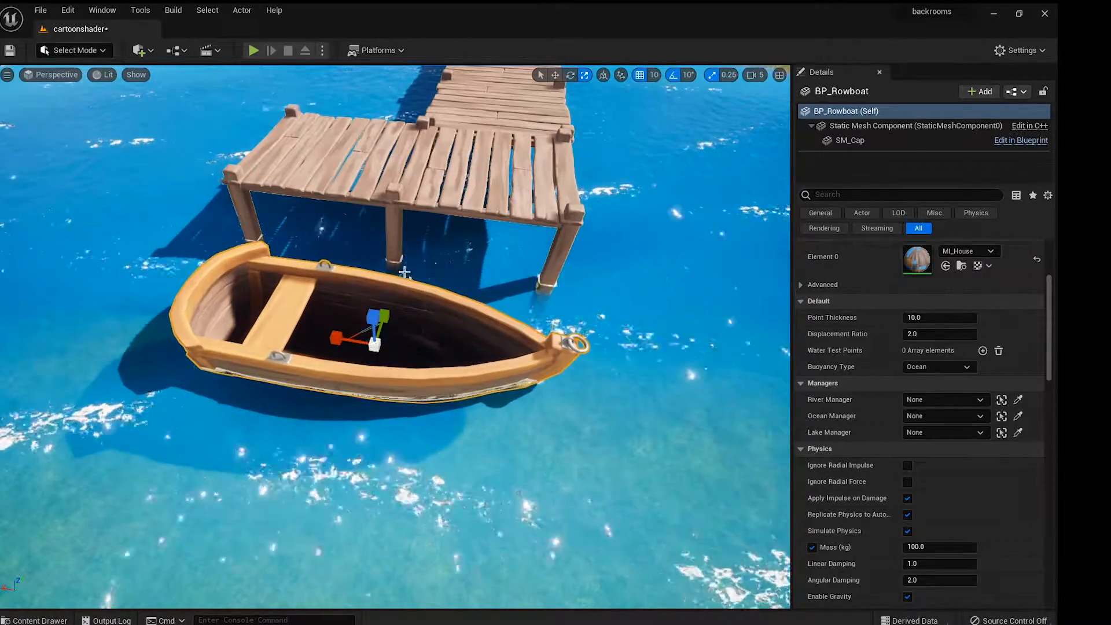
{"action": "key", "text": "ctrl+s"}
Step: Place SM_Tree from CartoonWaterShader/Meshes/Tree on the lake bank near the waterfall and scale it uniformly
{"action": "right_click_drag", "start_coordinate": [404, 272], "coordinate": [434, 325]}
{"action": "key", "text": "ctrl+space"}
{"action": "scroll", "coordinate": [87, 527], "scroll_direction": "down", "scroll_amount": 2}
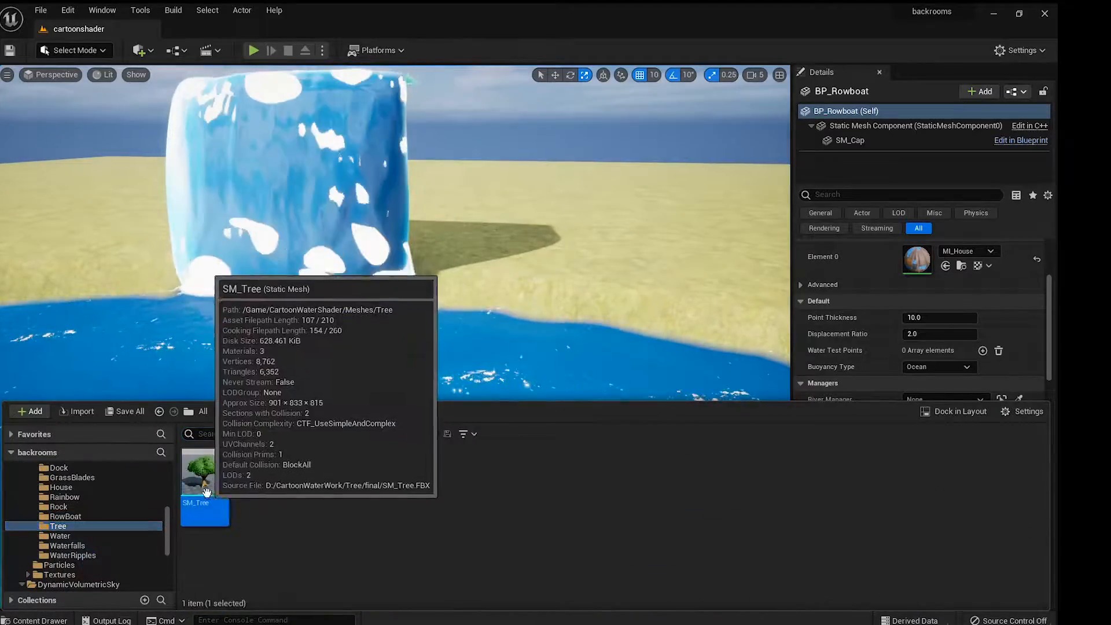
{"action": "left_click_drag", "start_coordinate": [207, 492], "coordinate": [672, 290]}
{"action": "right_click_drag", "start_coordinate": [672, 289], "coordinate": [496, 293]}
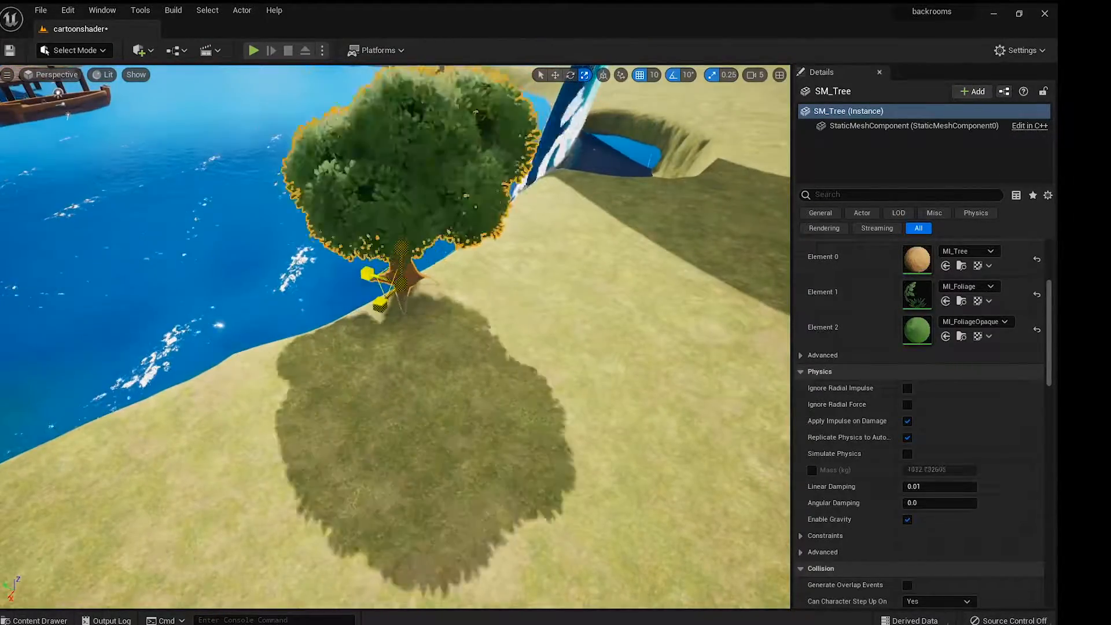
{"action": "left_click_drag", "start_coordinate": [401, 284], "coordinate": [428, 260]}
{"action": "right_click_drag", "start_coordinate": [428, 260], "coordinate": [394, 314]}
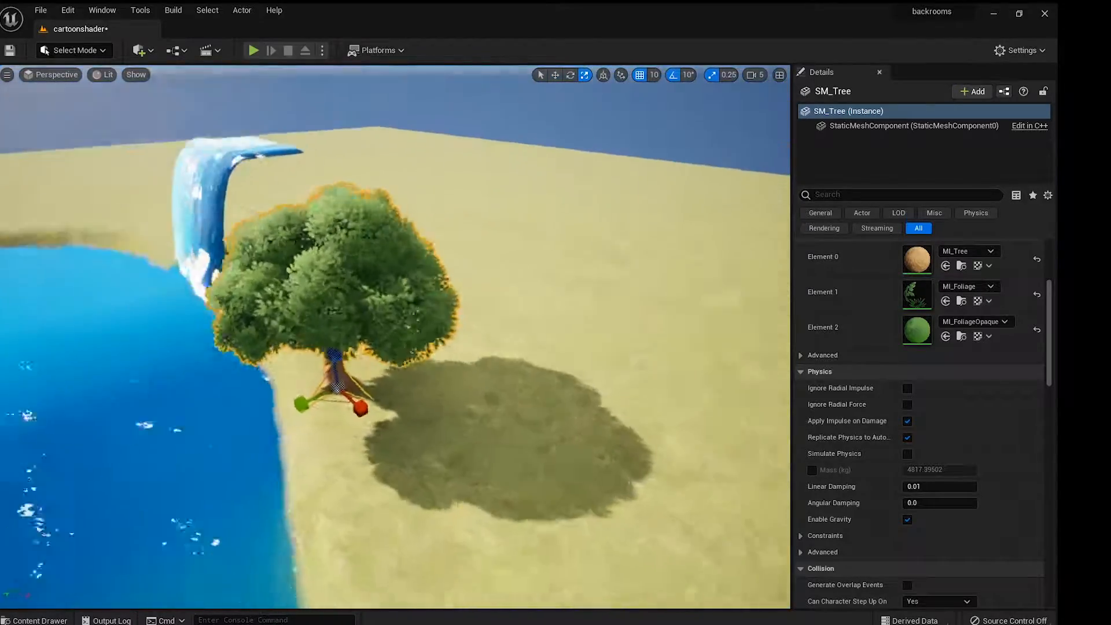
Step: Duplicate the tree farther along the lake bank and rotate the copy to vary its look
{"action": "right_click_drag", "start_coordinate": [541, 208], "coordinate": [417, 208]}
{"action": "left_click_drag", "start_coordinate": [412, 357], "coordinate": [145, 410], "text": "alt"}
{"action": "key", "text": "e"}
{"action": "left_click_drag", "start_coordinate": [139, 458], "coordinate": [110, 459]}
{"action": "mouse_move", "coordinate": [277, 265]}
{"action": "right_mouse_down"}
{"action": "mouse_move", "coordinate": [173, 220]}
{"action": "mouse_move", "coordinate": [277, 265]}
{"action": "right_mouse_up"}
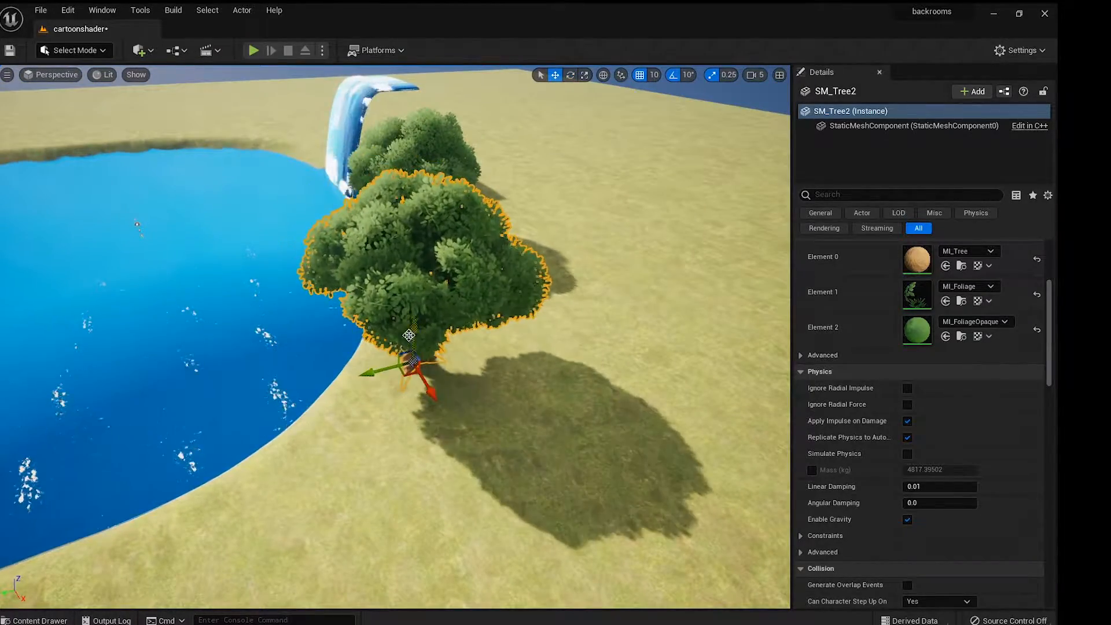
Step: Add a third tree by duplicating the second one, position it on the bank, and rotate it
{"action": "right_click_drag", "start_coordinate": [408, 336], "coordinate": [324, 313]}
{"action": "left_click_drag", "start_coordinate": [413, 343], "coordinate": [411, 369], "text": "alt"}
{"action": "right_click_drag", "start_coordinate": [411, 369], "coordinate": [442, 351]}
{"action": "left_click_drag", "start_coordinate": [445, 352], "coordinate": [648, 387]}
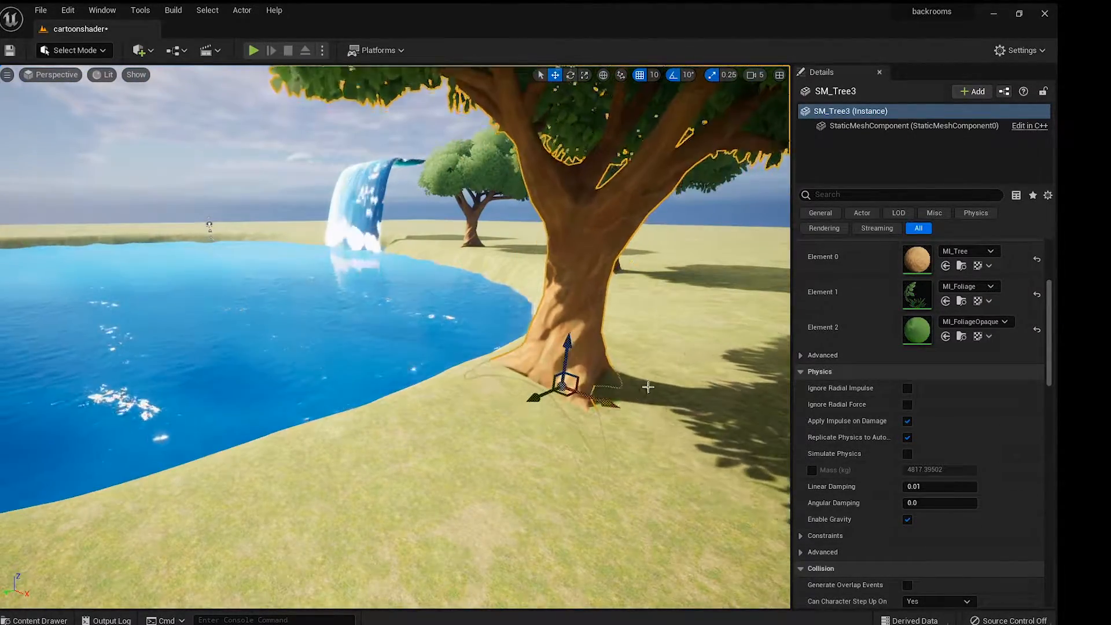
{"action": "right_click_drag", "start_coordinate": [648, 386], "coordinate": [520, 382]}
{"action": "key", "text": "e"}
{"action": "left_click_drag", "start_coordinate": [443, 386], "coordinate": [419, 385]}
{"action": "right_click_drag", "start_coordinate": [420, 385], "coordinate": [585, 382]}
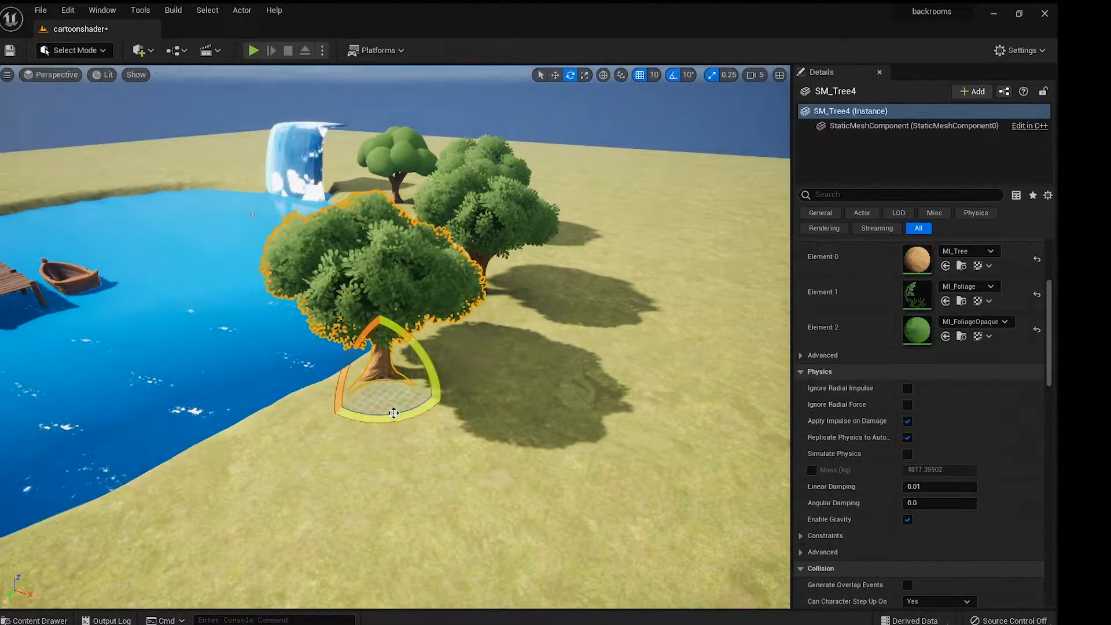
Step: Keep duplicating trees around the lake shore up to SM_Tree11, varying their positions and rotations
{"action": "left_click_drag", "start_coordinate": [356, 397], "coordinate": [320, 455], "text": "alt"}
{"action": "right_click_drag", "start_coordinate": [320, 455], "coordinate": [260, 446]}
{"action": "left_click_drag", "start_coordinate": [441, 399], "coordinate": [171, 388]}
{"action": "key", "text": "e"}
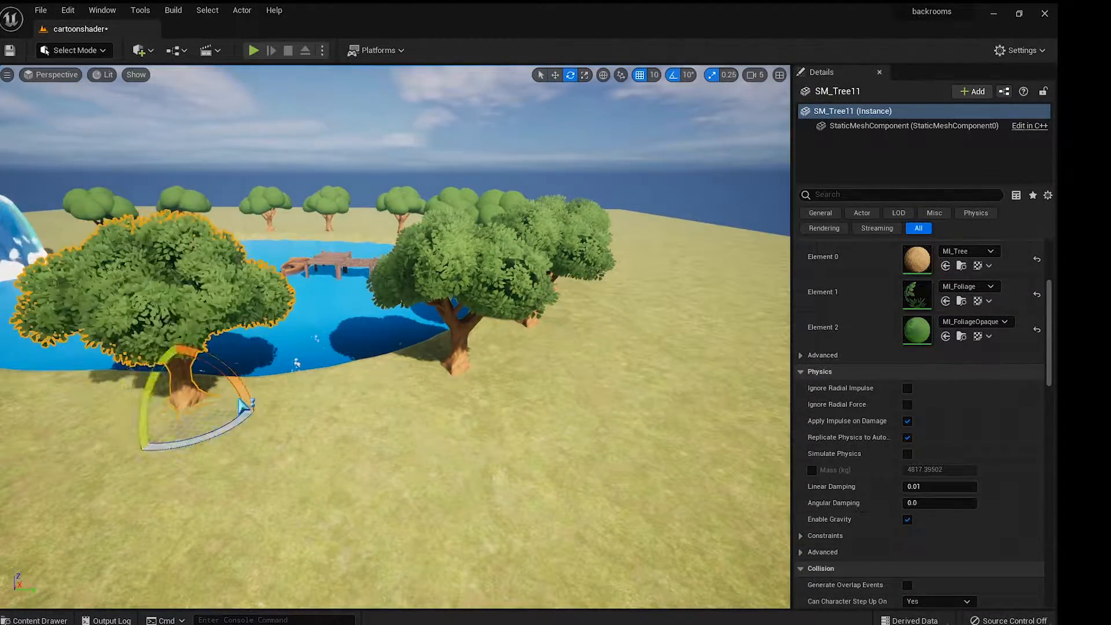
Step: Continue the row of trees along the shore up to SM_Tree14, adjusting their positions and rotating the last copy
{"action": "key", "text": "f"}
{"action": "key", "text": "w"}
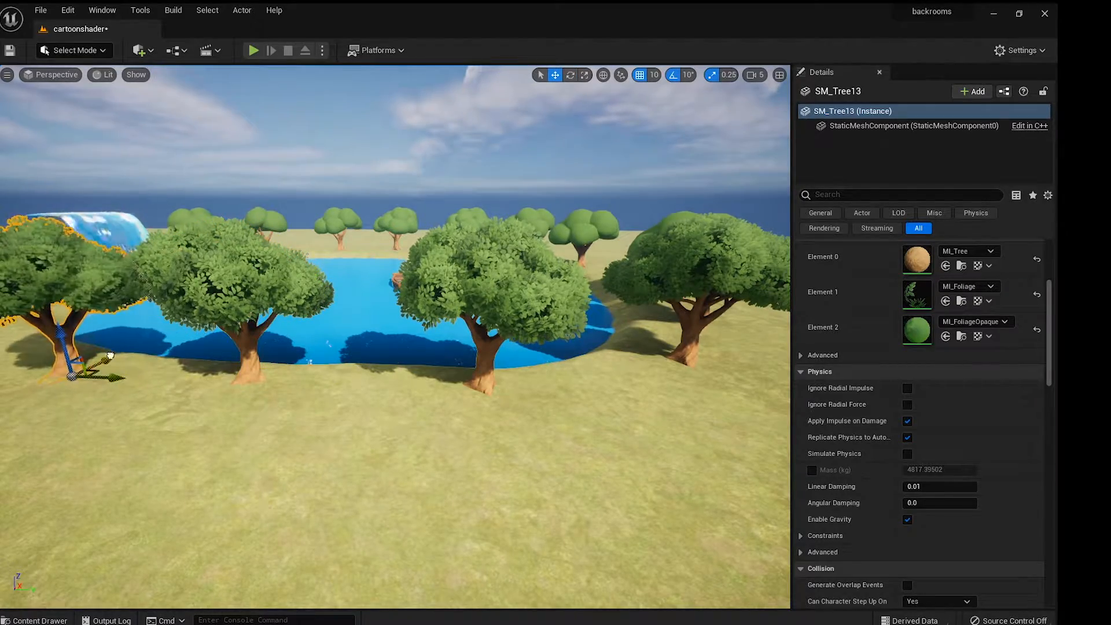
{"action": "left_click_drag", "start_coordinate": [110, 355], "coordinate": [152, 341]}
{"action": "key", "text": "f"}
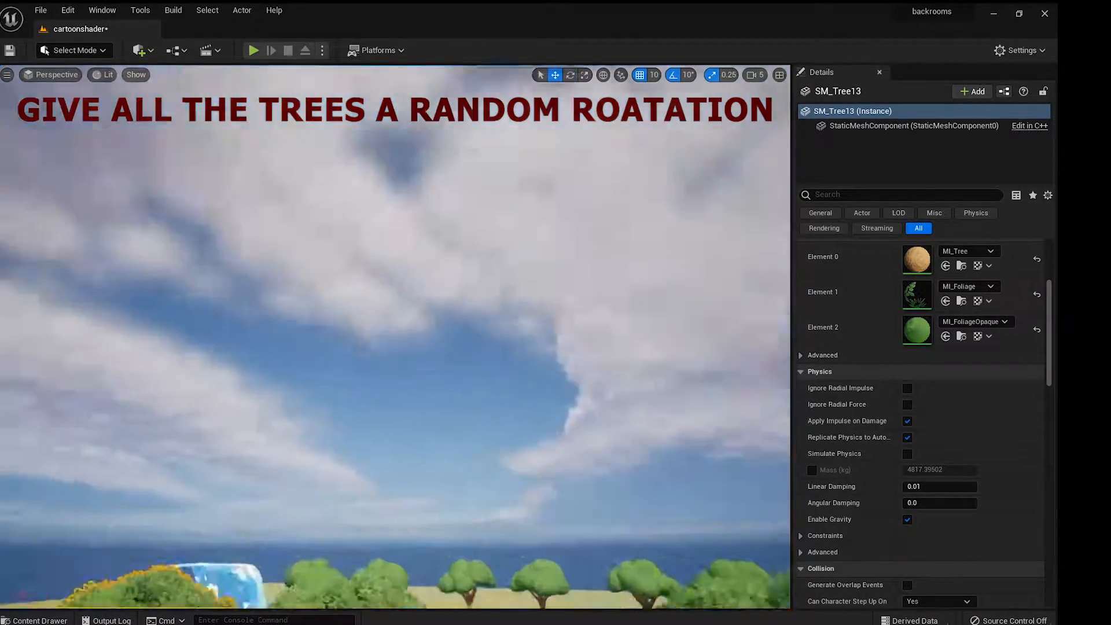
{"action": "key", "text": "w"}
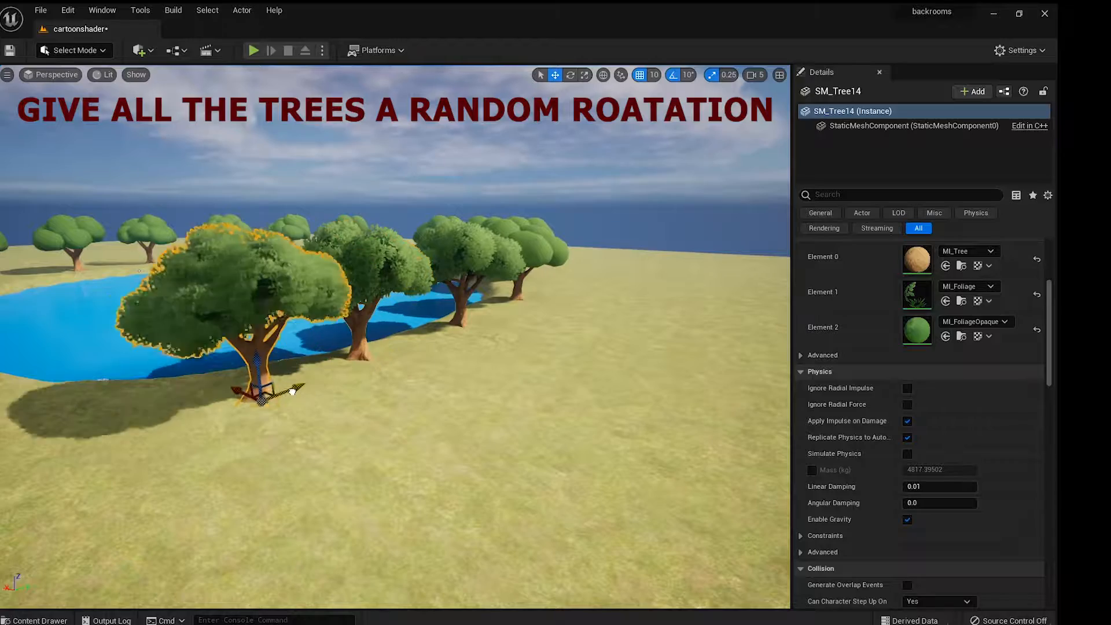
{"action": "key", "text": "e"}
{"action": "left_click_drag", "start_coordinate": [137, 394], "coordinate": [125, 402]}
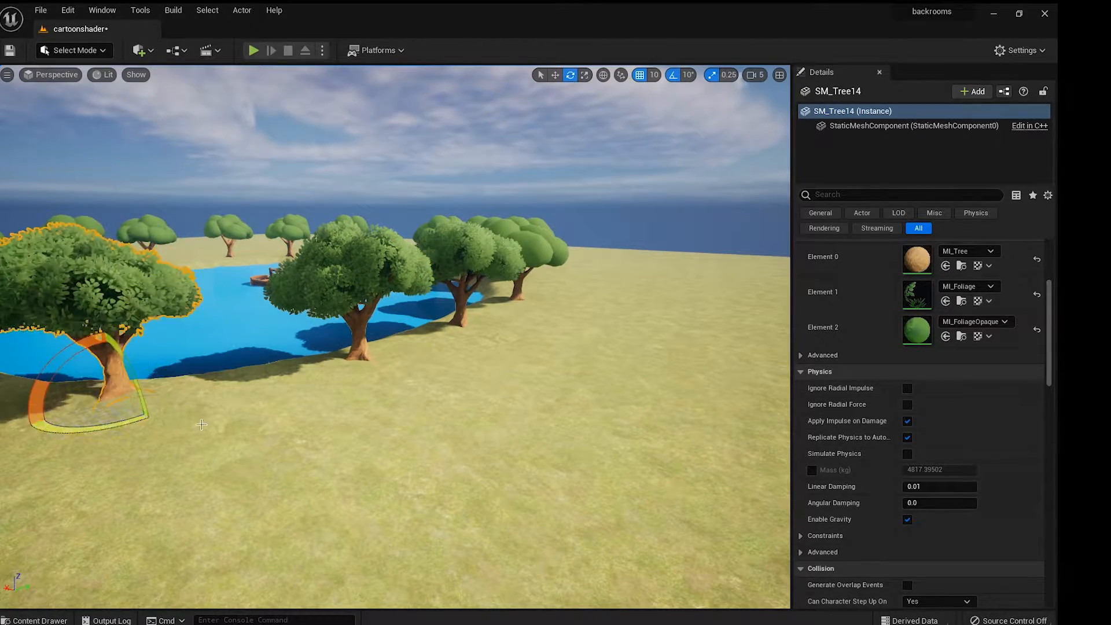
Step: Duplicate another tree as SM_Tree15, move it along the shore toward the waterfall, and rotate it
{"action": "left_click", "coordinate": [347, 272]}
{"action": "key", "text": "f"}
{"action": "key", "text": "w"}
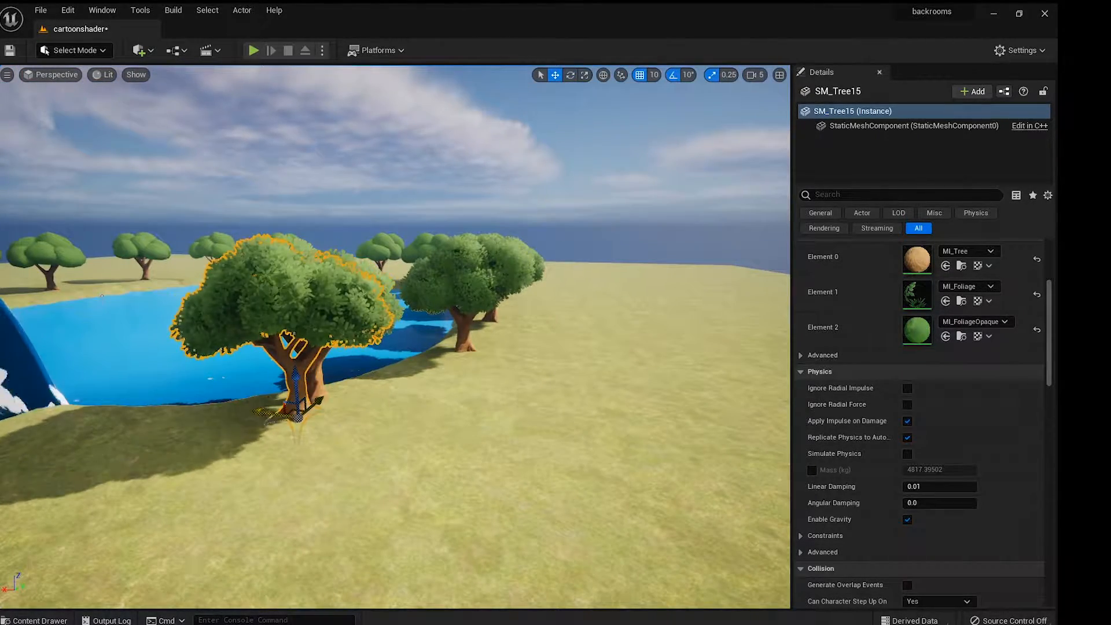
{"action": "key", "text": "Right"}
{"action": "key", "text": "e"}
{"action": "left_click_drag", "start_coordinate": [145, 457], "coordinate": [35, 463]}
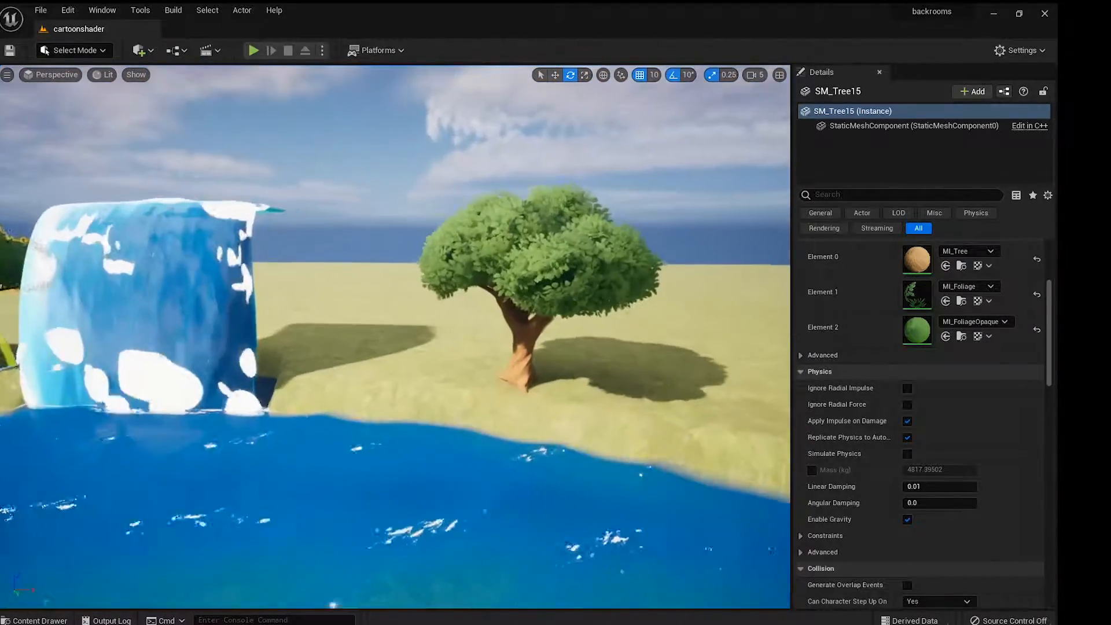
Step: Find SM_Rock in CartoonWaterShader/Meshes/Rock and place it on the bank between the waterfall and the nearest tree
{"action": "key", "text": "ctrl+space"}
{"action": "left_click", "coordinate": [77, 547]}
{"action": "left_click", "coordinate": [87, 559]}
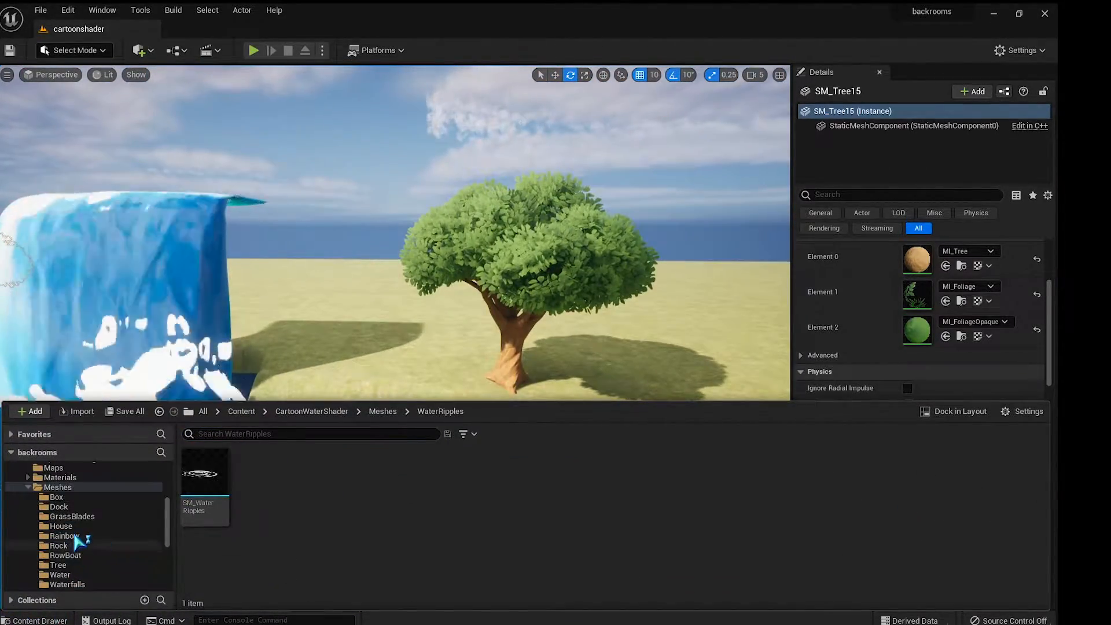
{"action": "left_click", "coordinate": [66, 516]}
{"action": "left_click", "coordinate": [58, 497]}
{"action": "left_click", "coordinate": [60, 507]}
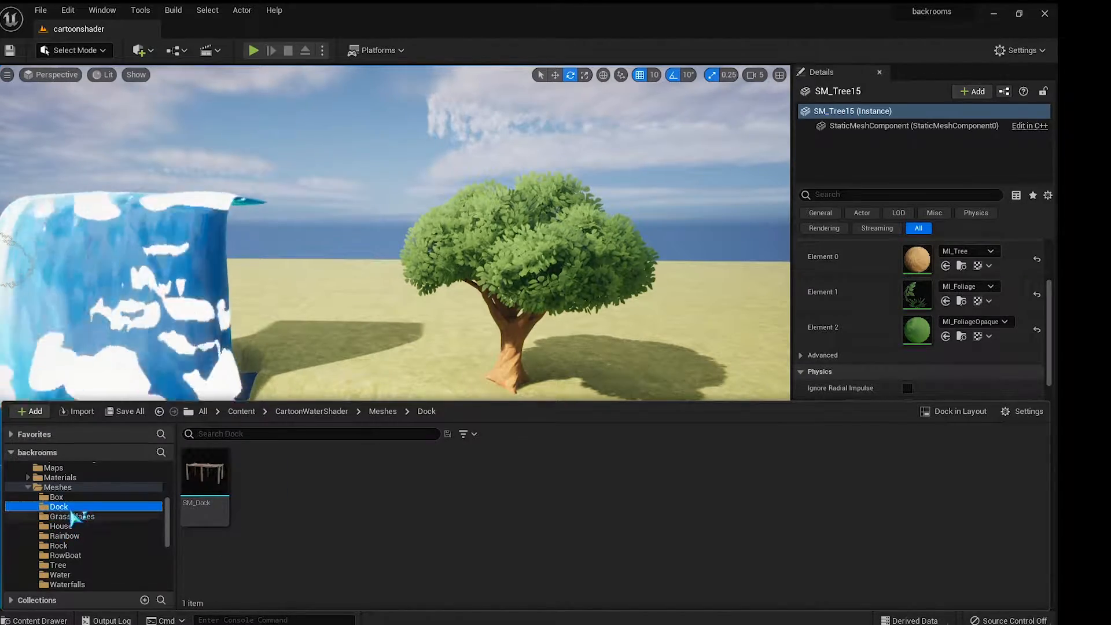
{"action": "left_click", "coordinate": [68, 536]}
{"action": "left_click_drag", "start_coordinate": [182, 514], "coordinate": [374, 351]}
Step: Stack a duplicate of the rock on top of the first and rotate the upper copy
{"action": "scroll", "coordinate": [494, 167], "scroll_direction": "up", "scroll_amount": 5}
{"action": "key", "text": "w"}
{"action": "left_click_drag", "start_coordinate": [377, 295], "coordinate": [375, 210], "text": "alt"}
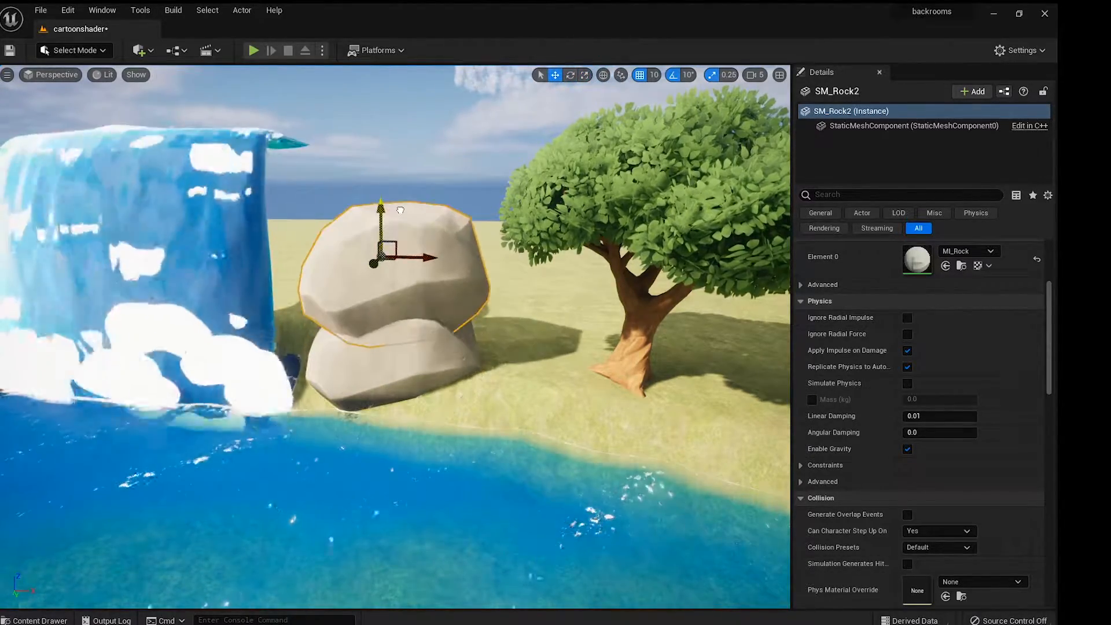
{"action": "key", "text": "e"}
Step: Select both stacked rocks by the waterfall, duplicate the pair along the bank, and rotate the copy
{"action": "left_click", "coordinate": [406, 344], "text": "ctrl"}
{"action": "key", "text": "w"}
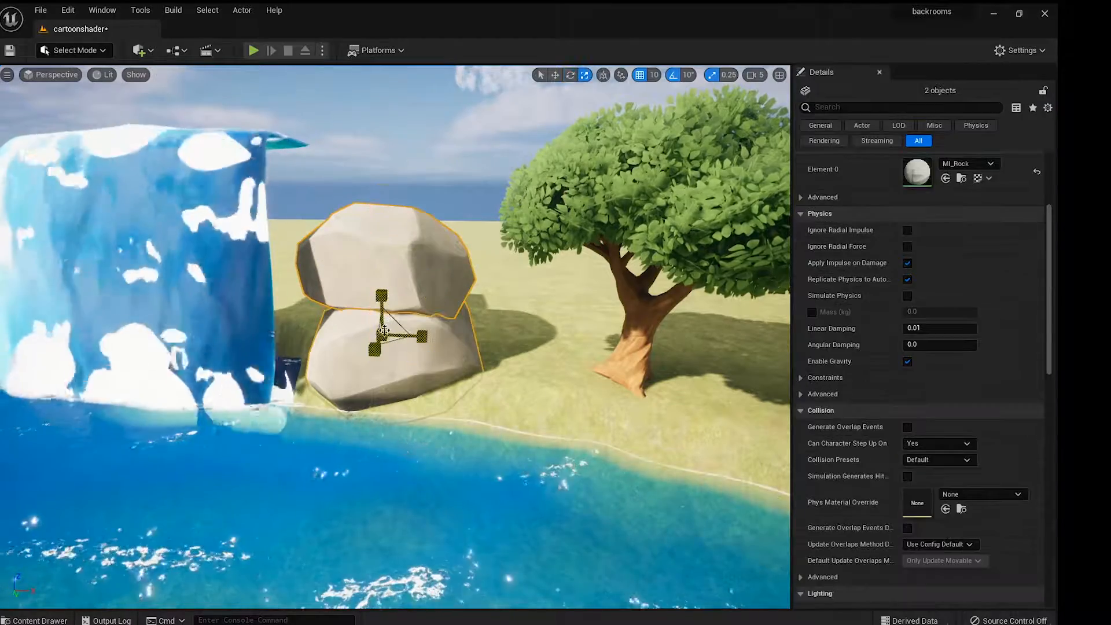
{"action": "key", "text": "f"}
{"action": "left_click_drag", "start_coordinate": [370, 355], "coordinate": [245, 238], "text": "alt"}
{"action": "key", "text": "e"}
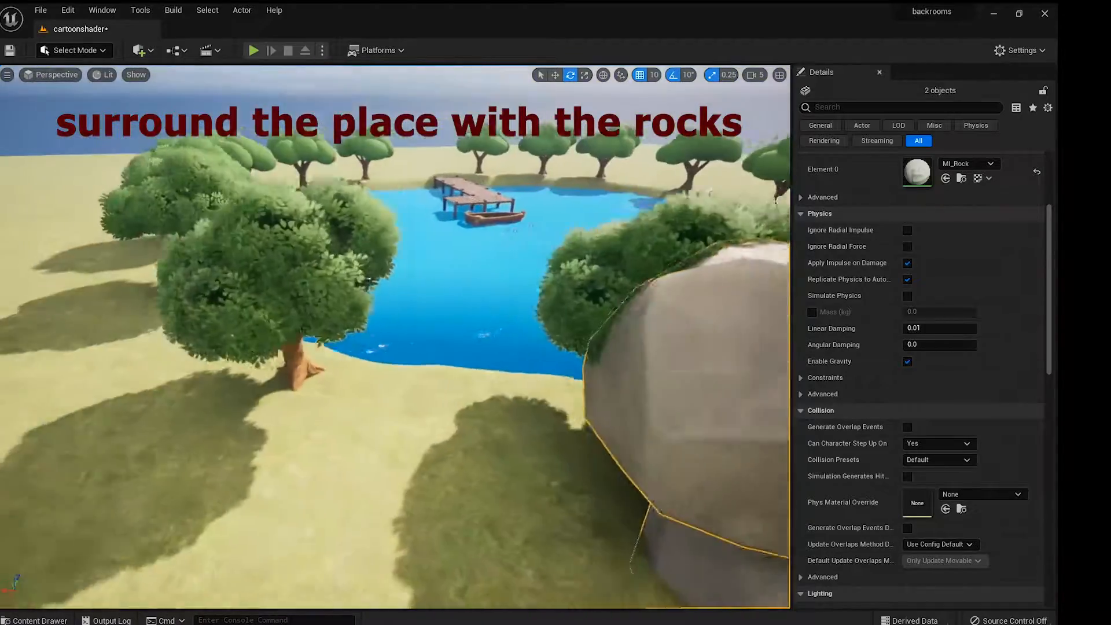
{"action": "left_click_drag", "start_coordinate": [278, 261], "coordinate": [245, 261], "text": "alt"}
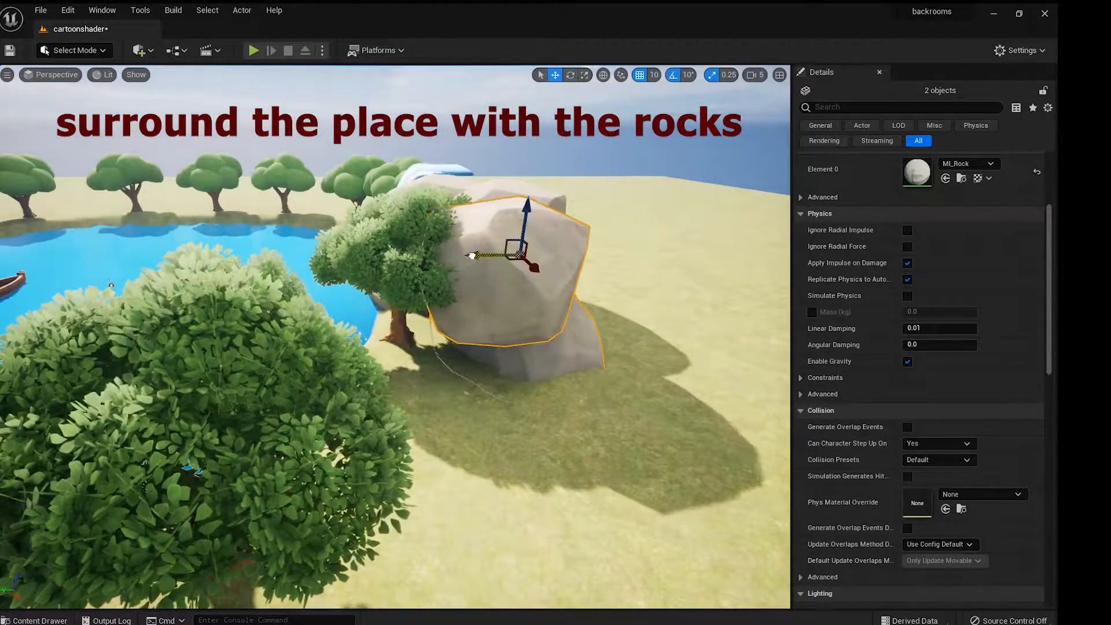
Step: Continue the row of stacked rock pairs behind the shoreline trees, rotating and spacing each copy beside the previous one
{"action": "left_click_drag", "start_coordinate": [472, 255], "coordinate": [665, 310], "text": "alt"}
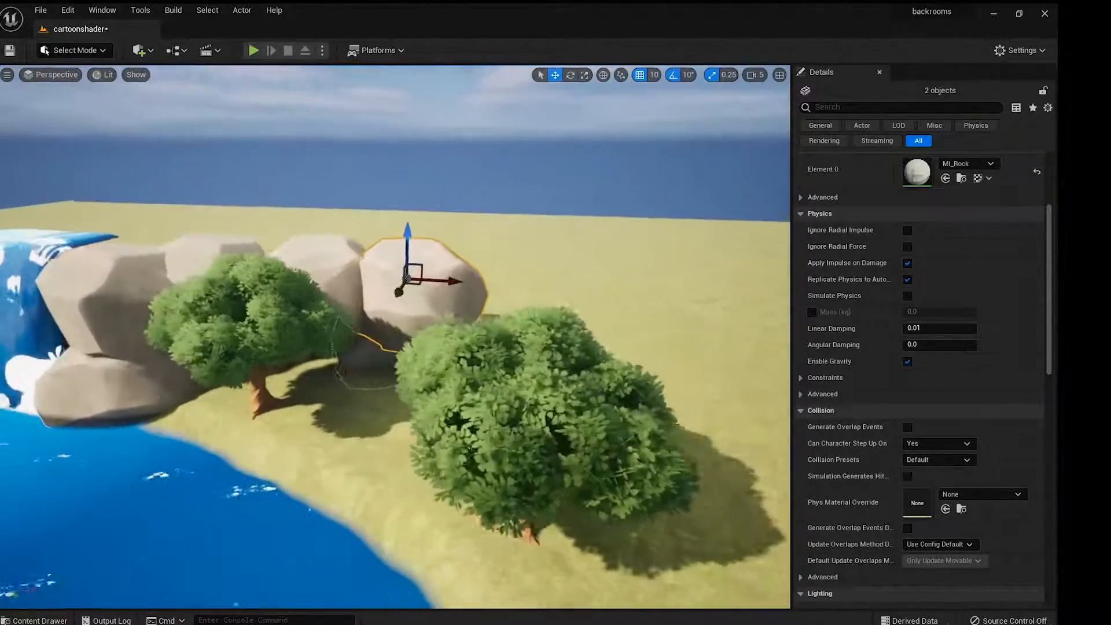
{"action": "key", "text": "e"}
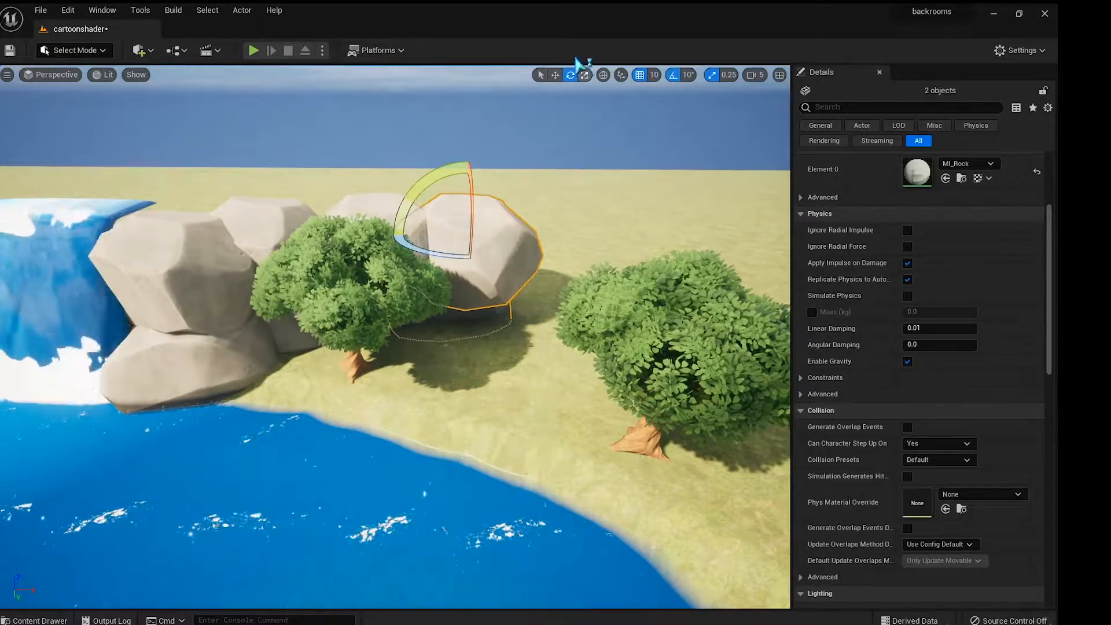
{"action": "key", "text": "w"}
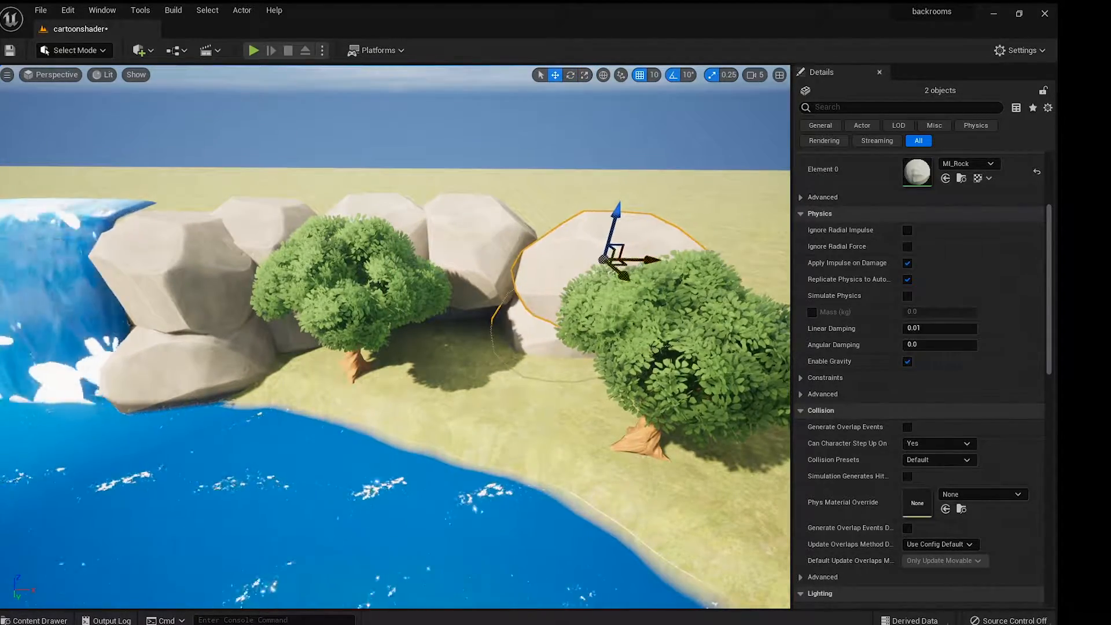
{"action": "right_click_drag", "start_coordinate": [525, 255], "coordinate": [525, 255]}
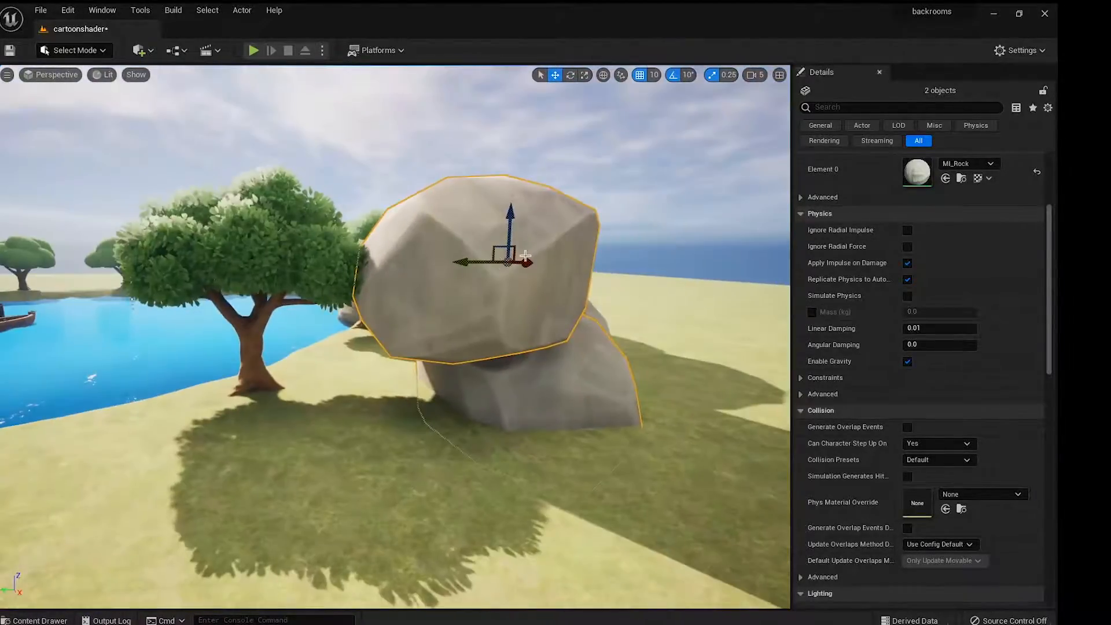
{"action": "right_click_drag", "start_coordinate": [438, 268], "coordinate": [526, 378]}
Step: Raise the camera speed to 6 and extend the wall of stacked rock pairs around the lake
{"action": "left_click", "coordinate": [755, 75]}
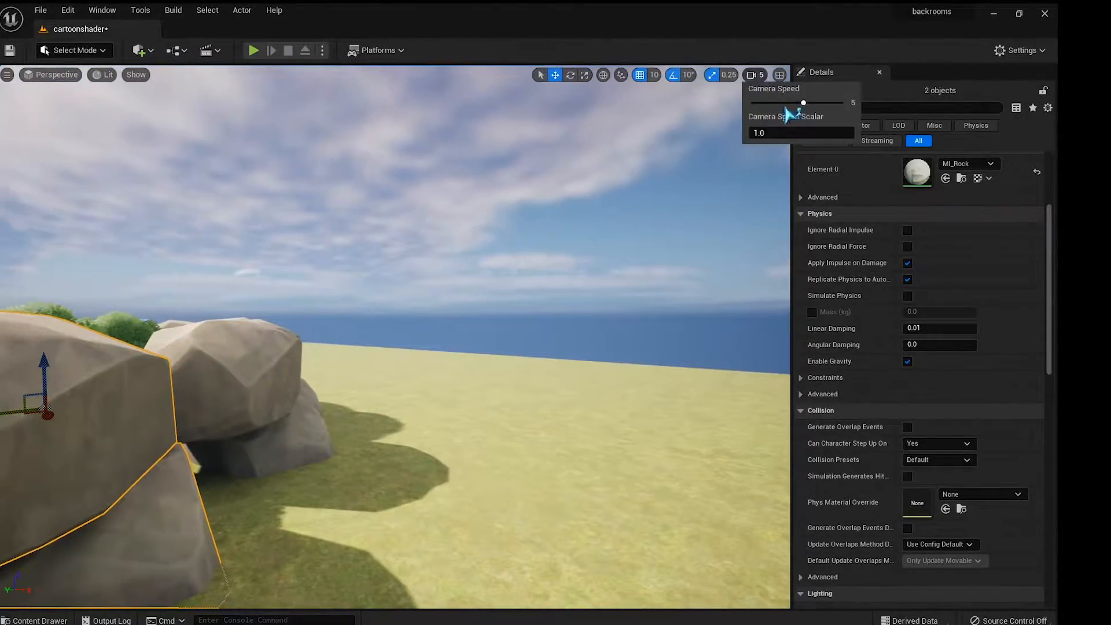
{"action": "right_click_drag", "start_coordinate": [619, 251], "coordinate": [619, 251]}
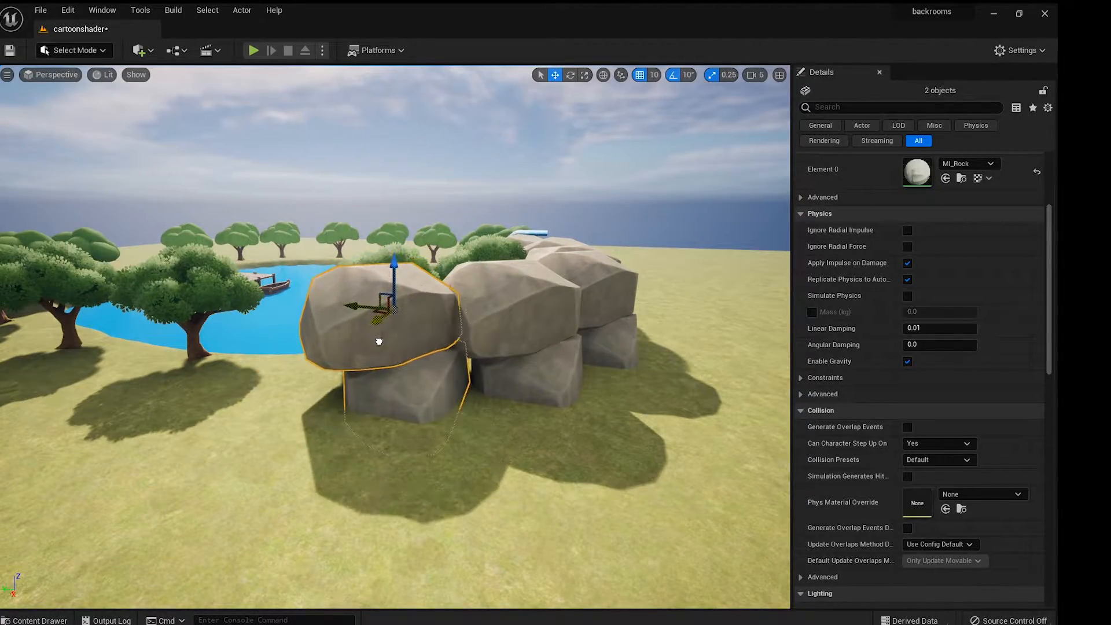
{"action": "left_click", "coordinate": [417, 394], "text": "ctrl"}
{"action": "right_click_drag", "start_coordinate": [313, 237], "coordinate": [314, 237]}
{"action": "left_click", "coordinate": [570, 75]}
{"action": "left_click", "coordinate": [555, 74]}
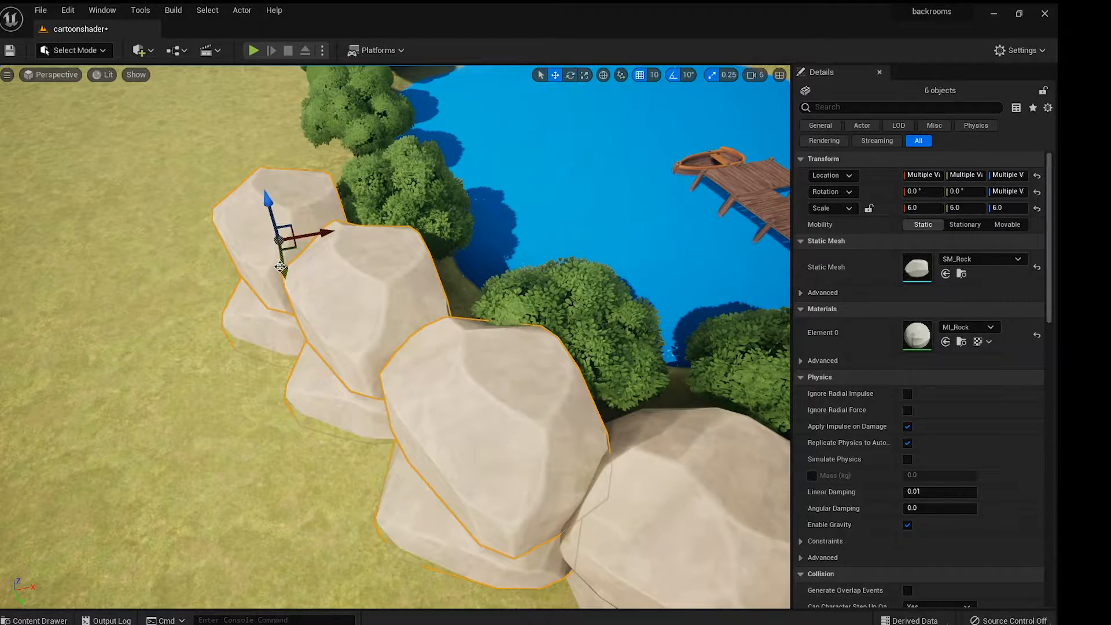
Step: Duplicate the group of three stacked rock pairs further along the shore and position it behind the trees
{"action": "left_click_drag", "start_coordinate": [282, 238], "coordinate": [206, 83]}
{"action": "key", "text": "f"}
{"action": "key", "text": "e"}
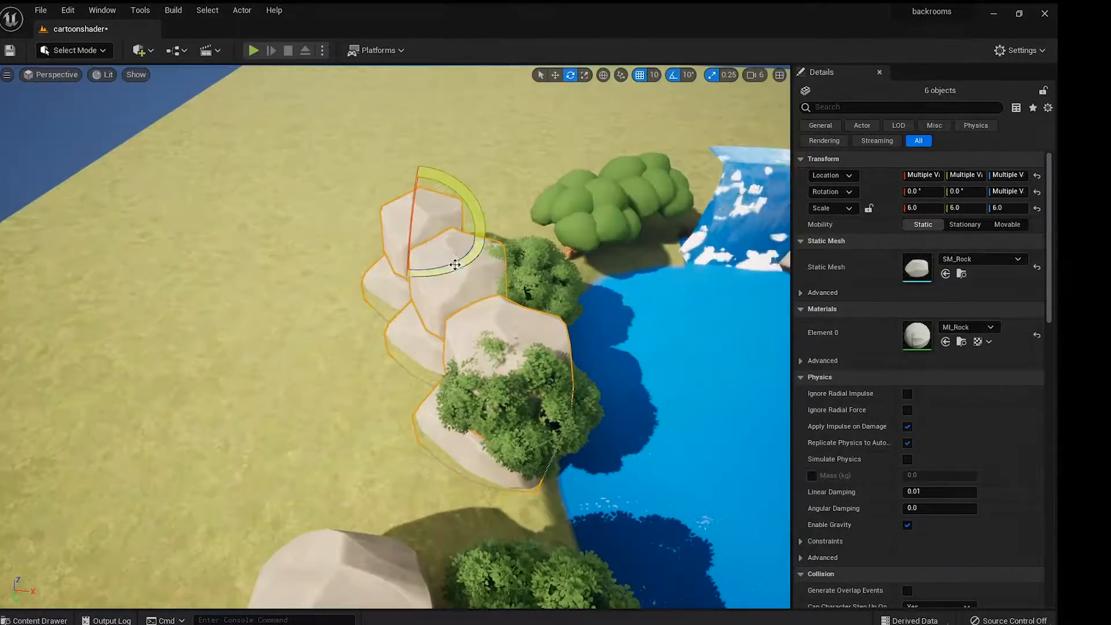
{"action": "left_click", "coordinate": [556, 74]}
{"action": "left_click_drag", "start_coordinate": [407, 263], "coordinate": [403, 278]}
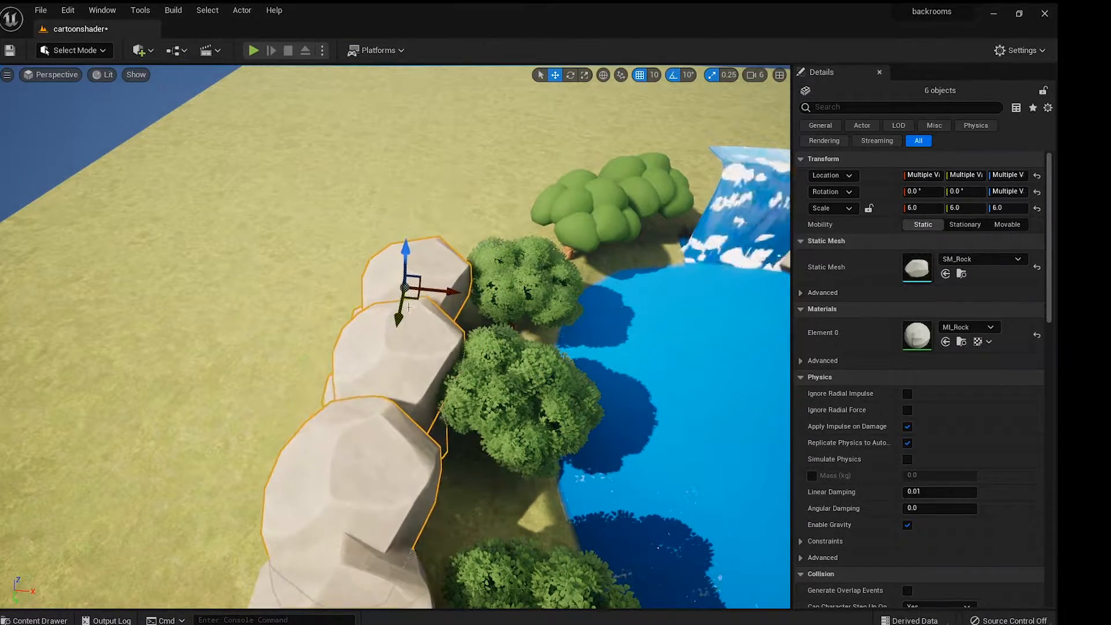
Step: Rotate the six-rock group to follow the shoreline and continue the wall toward the waterfall
{"action": "key", "text": "e"}
{"action": "left_click_drag", "start_coordinate": [478, 178], "coordinate": [553, 174]}
{"action": "left_click", "coordinate": [555, 75]}
{"action": "right_click_drag", "start_coordinate": [553, 174], "coordinate": [599, 200]}
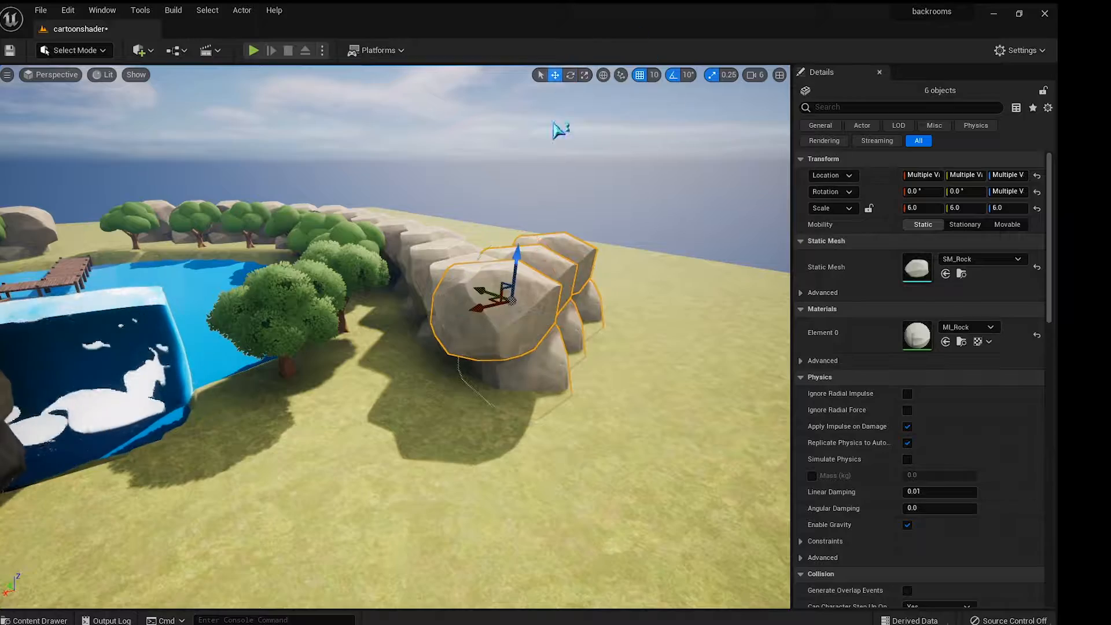
{"action": "left_click_drag", "start_coordinate": [426, 334], "coordinate": [215, 364]}
{"action": "right_click_drag", "start_coordinate": [215, 365], "coordinate": [128, 446]}
Step: Rotate the last six-rock group and move it behind the trees against the side of the waterfall
{"action": "key", "text": "e"}
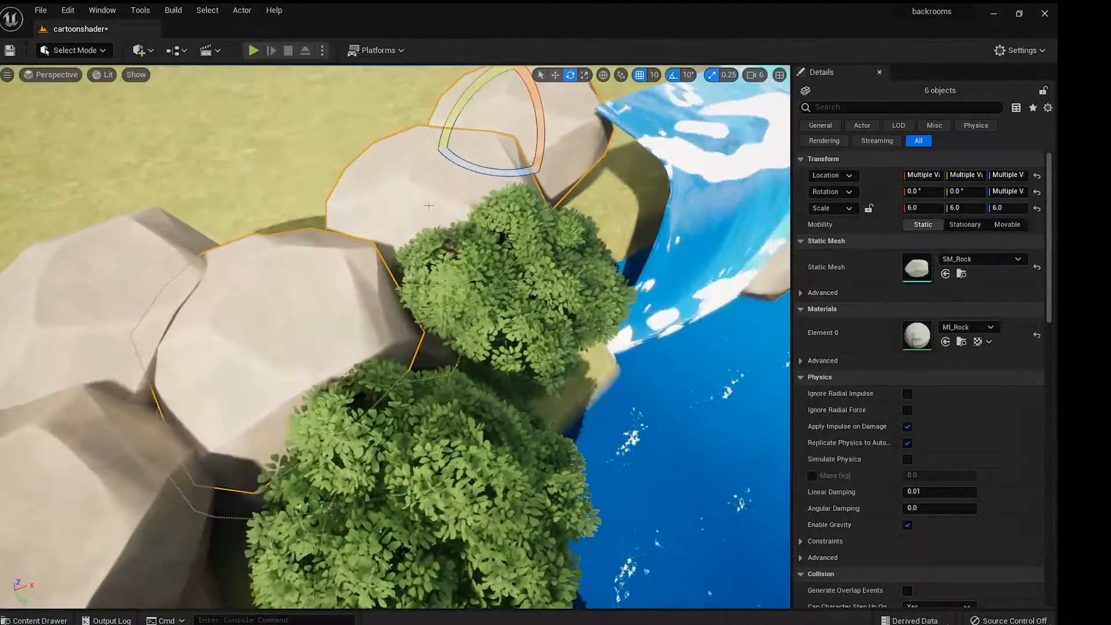
{"action": "left_click_drag", "start_coordinate": [514, 165], "coordinate": [545, 175]}
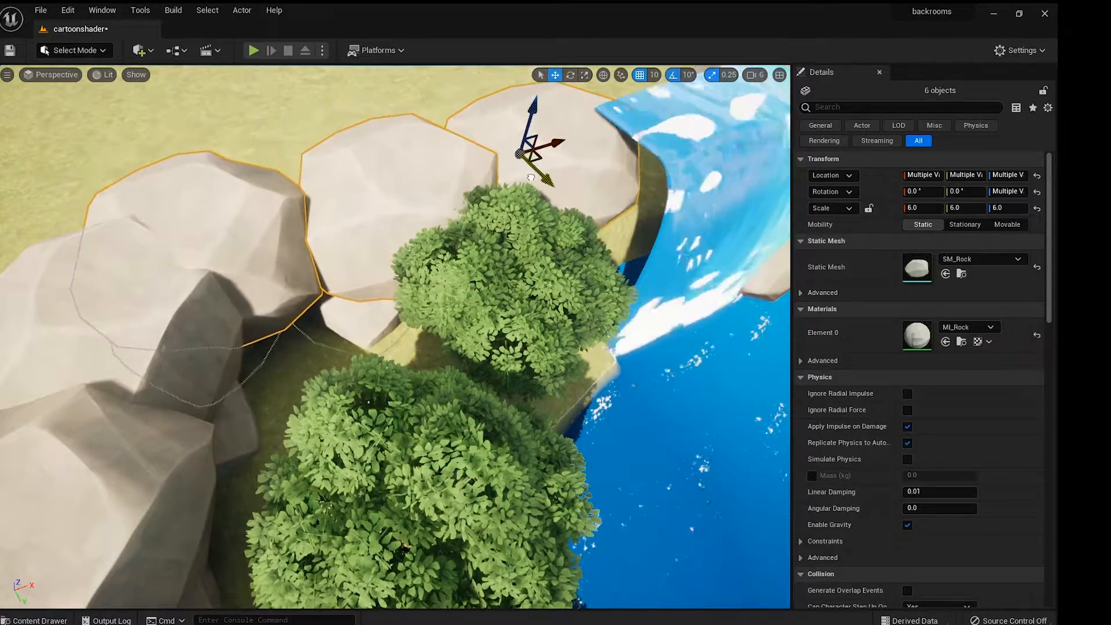
{"action": "right_click_drag", "start_coordinate": [564, 337], "coordinate": [533, 267]}
{"action": "left_click", "coordinate": [564, 336]}
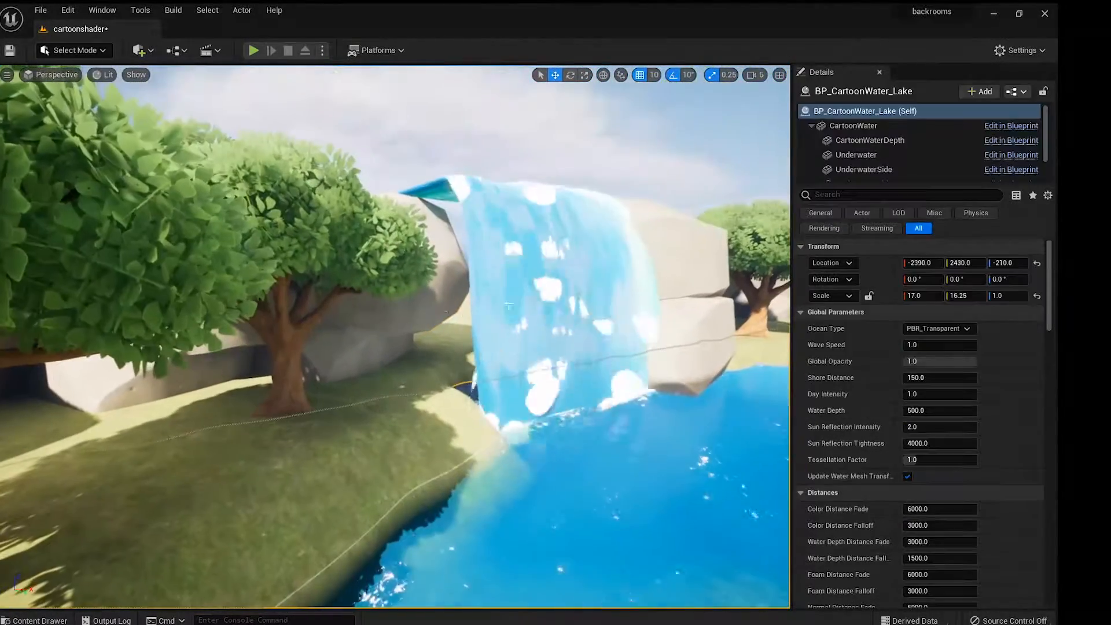
Step: Select the two stacked rocks beside the waterfall, adjust their placement, and save the level
{"action": "left_click", "coordinate": [379, 365]}
{"action": "left_click", "coordinate": [399, 301], "text": "shift"}
{"action": "mouse_move", "coordinate": [368, 347]}
{"action": "left_mouse_down"}
{"action": "mouse_move", "coordinate": [423, 389]}
{"action": "mouse_move", "coordinate": [371, 368]}
{"action": "mouse_move", "coordinate": [360, 345]}
{"action": "left_mouse_up"}
{"action": "key", "text": "e"}
{"action": "key", "text": "ctrl+s"}
Step: Duplicate the upper rock SM_Rock72 beside the waterfall straight down to a Z location of 230
{"action": "mouse_move", "coordinate": [360, 345]}
{"action": "right_mouse_down"}
{"action": "mouse_move", "coordinate": [498, 342]}
{"action": "mouse_move", "coordinate": [370, 324]}
{"action": "mouse_move", "coordinate": [360, 346]}
{"action": "right_mouse_up"}
{"action": "left_click", "coordinate": [414, 158]}
{"action": "key", "text": "w"}
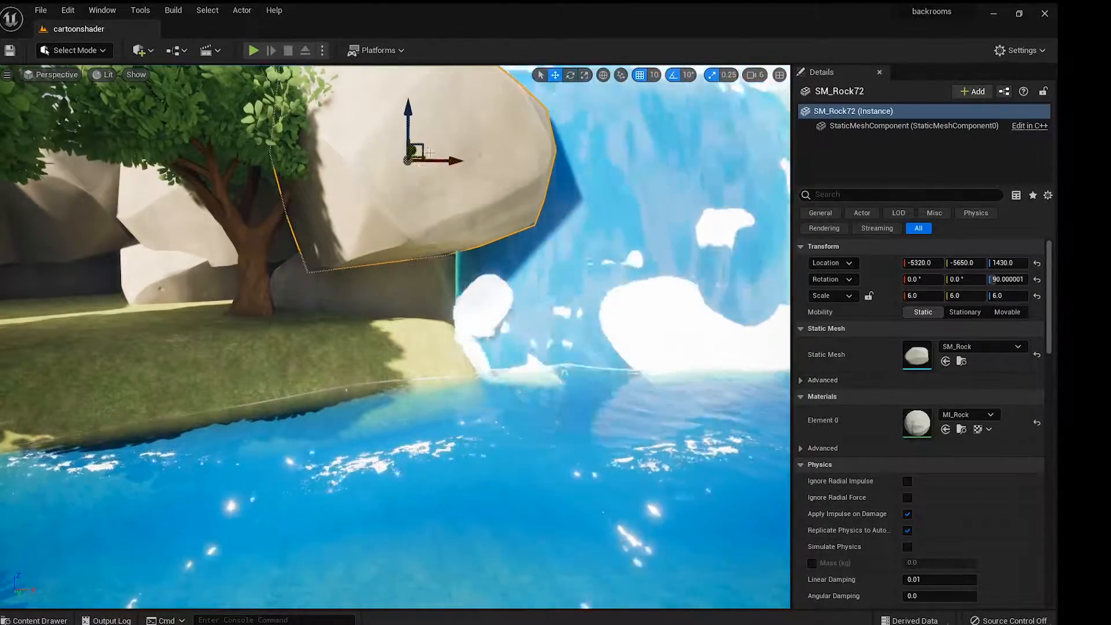
{"action": "left_click_drag", "start_coordinate": [410, 113], "coordinate": [410, 252], "text": "alt"}
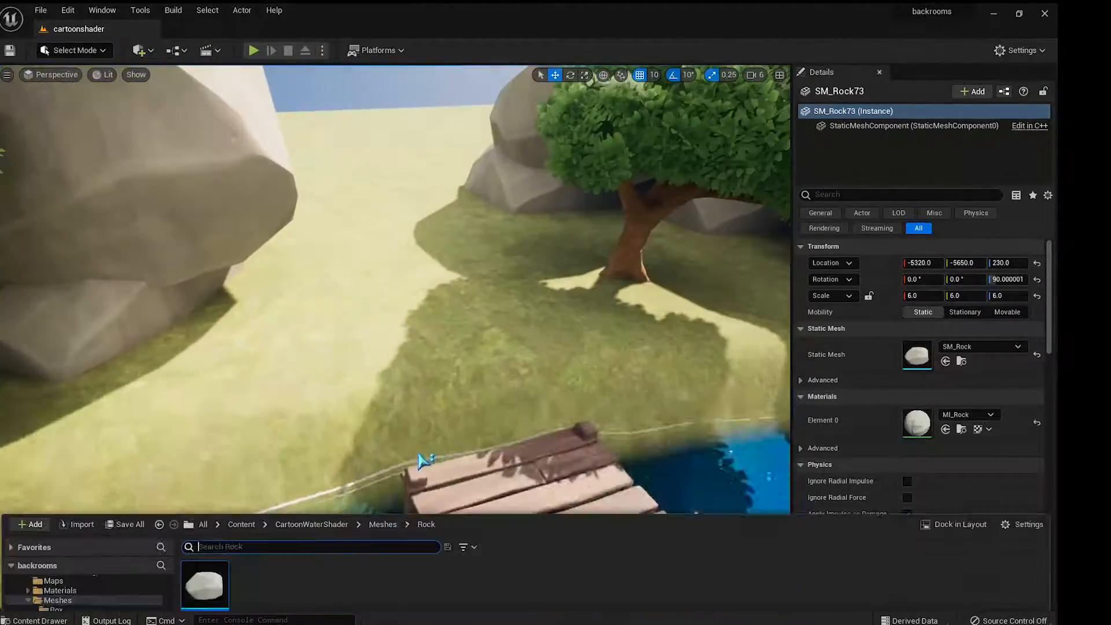
Step: Place SM_FantasyHouse on the grass behind the pier at a scale of 2.75 and rotate it
{"action": "left_click", "coordinate": [58, 507]}
{"action": "left_click_drag", "start_coordinate": [205, 474], "coordinate": [438, 246]}
{"action": "key", "text": "e"}
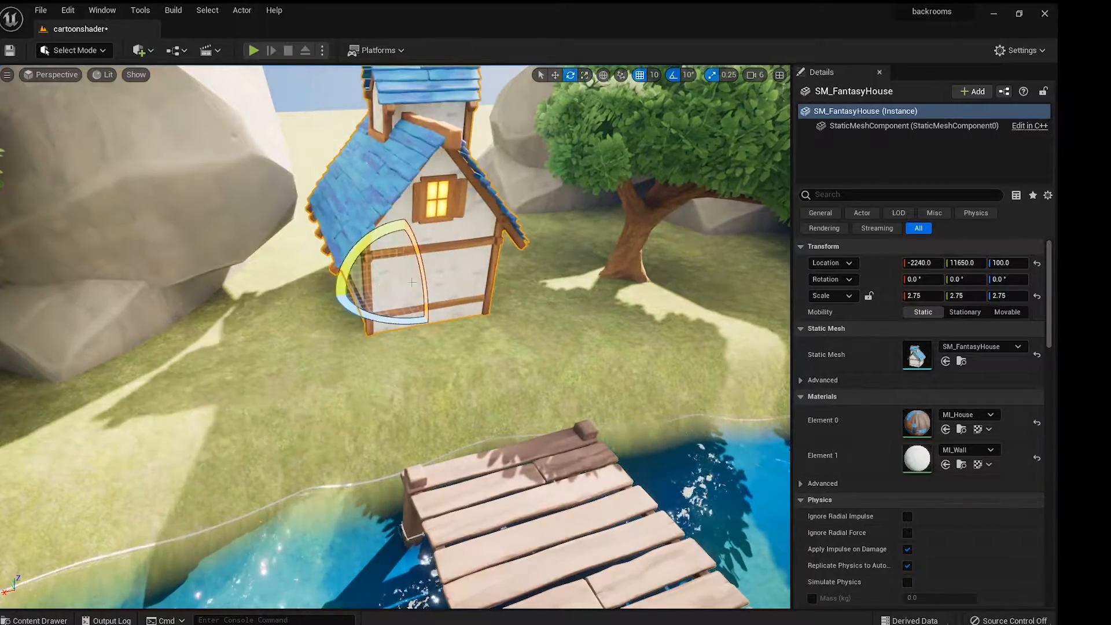
{"action": "left_click_drag", "start_coordinate": [371, 316], "coordinate": [402, 290]}
{"action": "key", "text": "w"}
{"action": "mouse_move", "coordinate": [402, 290]}
{"action": "right_mouse_down"}
{"action": "mouse_move", "coordinate": [422, 275]}
{"action": "mouse_move", "coordinate": [388, 289]}
{"action": "right_mouse_up"}
Step: Place two small SM_Rock meshes at the house's front corner and copy the pair to the other corner, rotated 20°
{"action": "left_click", "coordinate": [37, 620]}
{"action": "left_click_drag", "start_coordinate": [176, 515], "coordinate": [282, 339]}
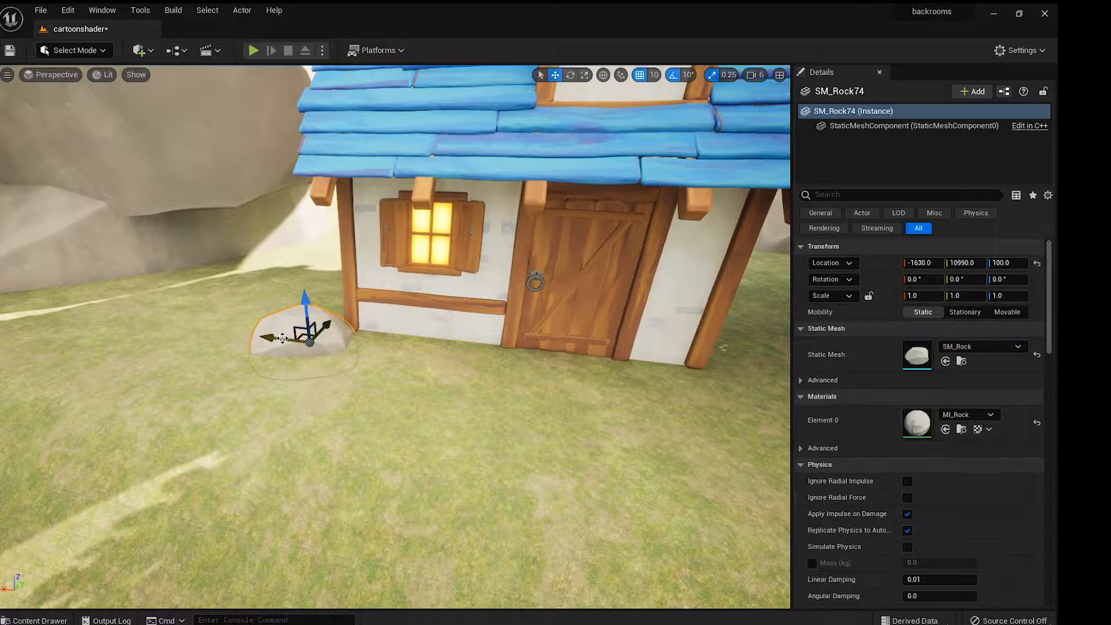
{"action": "left_click", "coordinate": [315, 324], "text": "ctrl"}
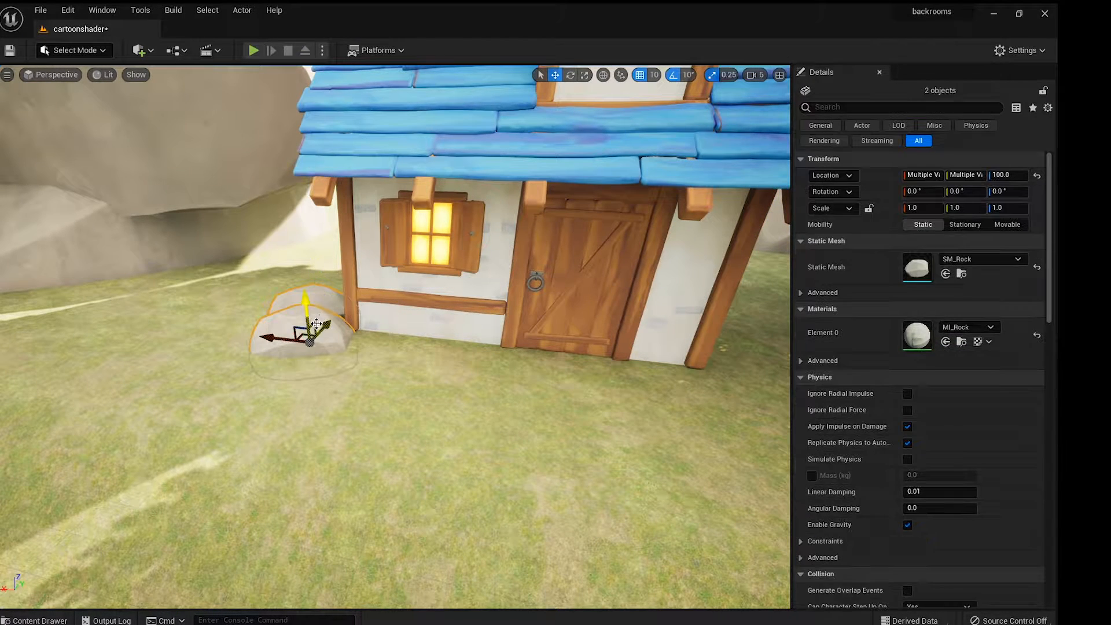
{"action": "left_click_drag", "start_coordinate": [752, 389], "coordinate": [719, 380]}
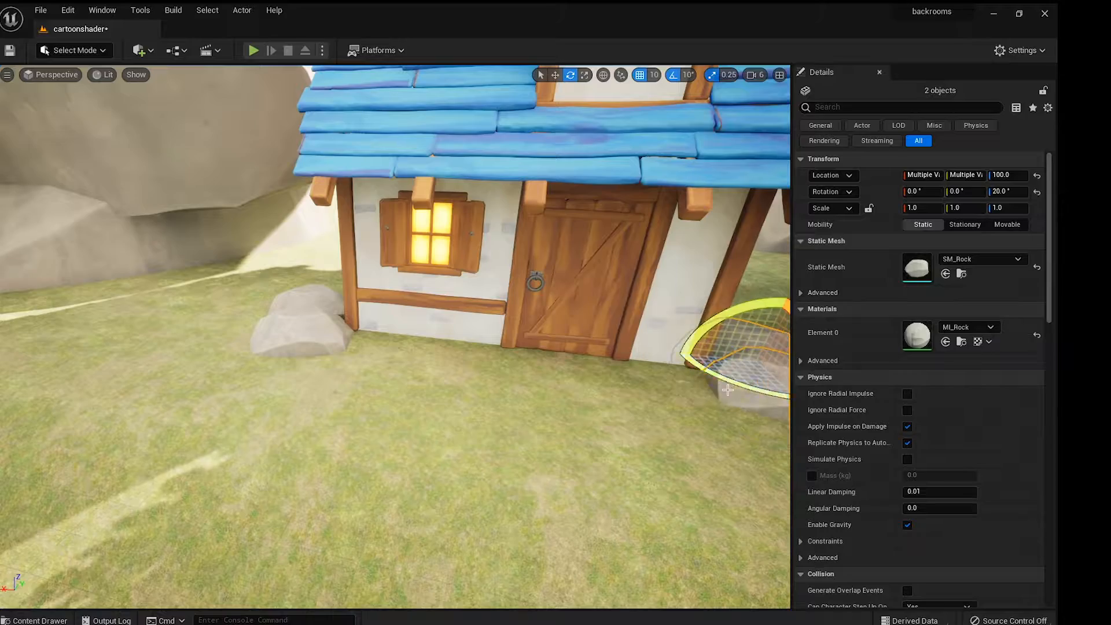
Step: Duplicate the small rock pair around the remaining corners of the house and save the level
{"action": "right_click_drag", "start_coordinate": [492, 226], "coordinate": [370, 227]}
{"action": "key", "text": "w"}
{"action": "left_click_drag", "start_coordinate": [461, 369], "coordinate": [621, 346], "text": "alt"}
{"action": "right_click_drag", "start_coordinate": [620, 345], "coordinate": [359, 368]}
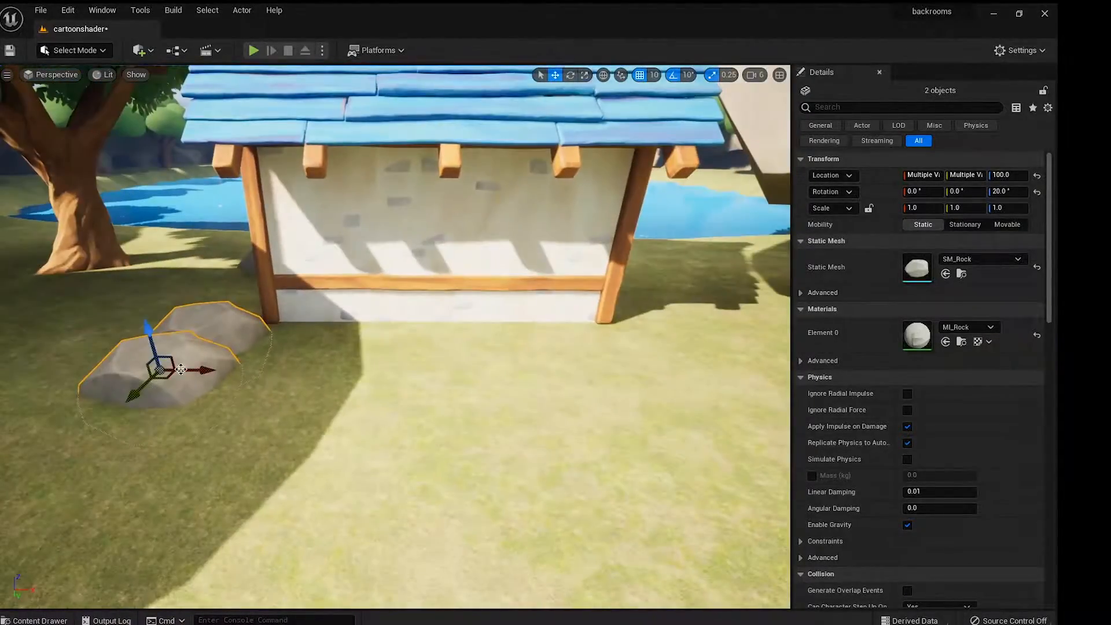
{"action": "key", "text": "ctrl+s"}
Step: Duplicate the large rock SM_Rock42 behind the house at a Z location of 450 and stack another copy above it
{"action": "right_click_drag", "start_coordinate": [727, 369], "coordinate": [330, 342]}
{"action": "left_click", "coordinate": [315, 188]}
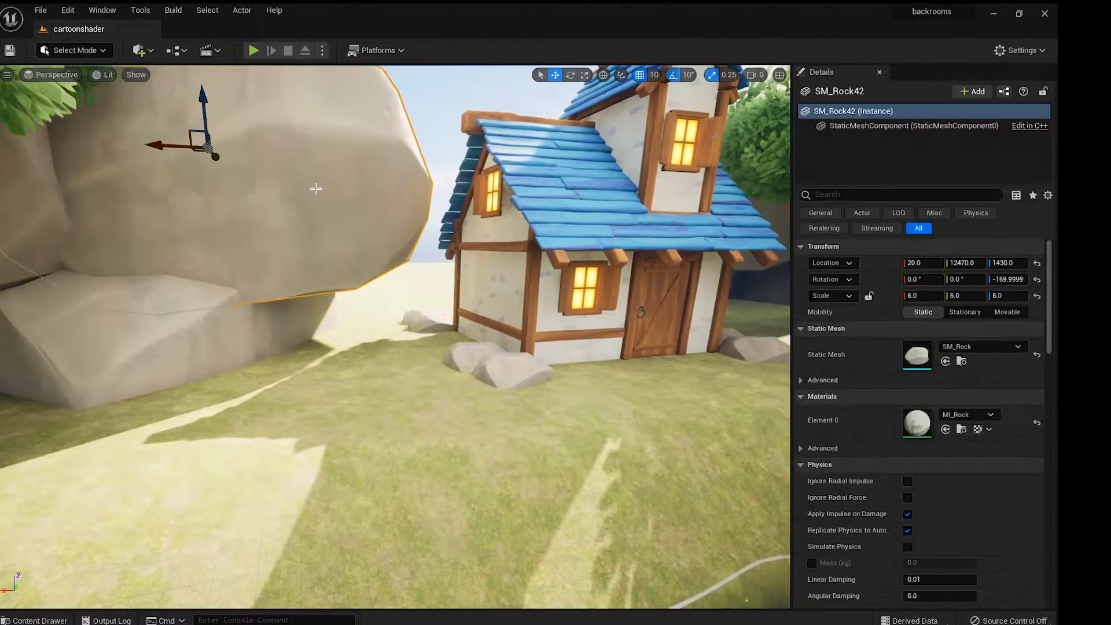
{"action": "left_click_drag", "start_coordinate": [179, 158], "coordinate": [325, 164], "text": "alt"}
{"action": "right_click_drag", "start_coordinate": [359, 185], "coordinate": [173, 188]}
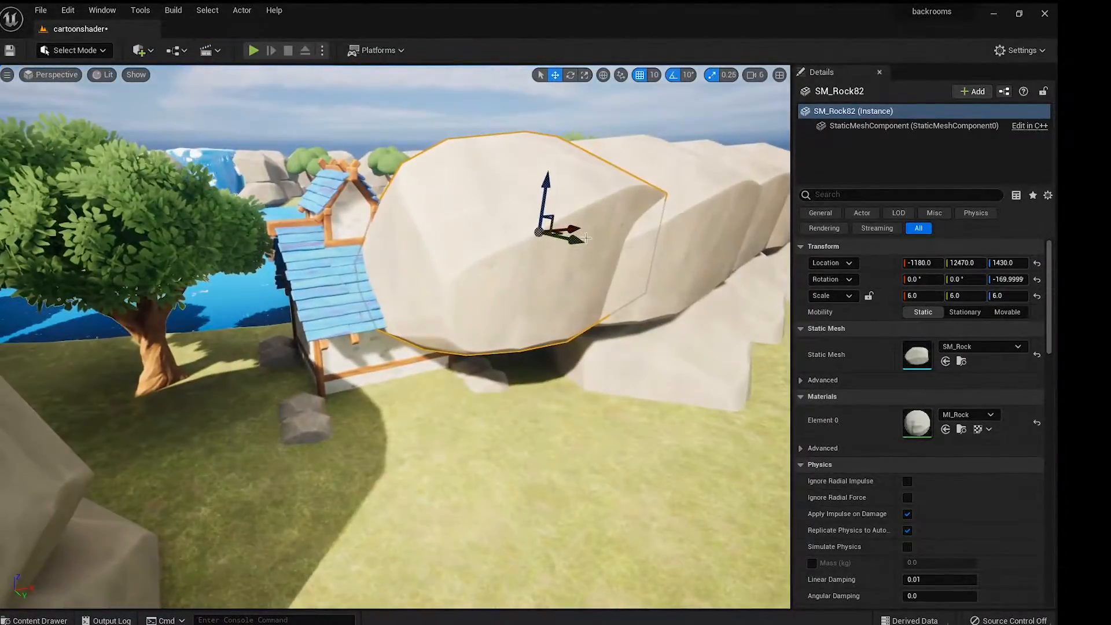
{"action": "right_click_drag", "start_coordinate": [640, 391], "coordinate": [614, 417]}
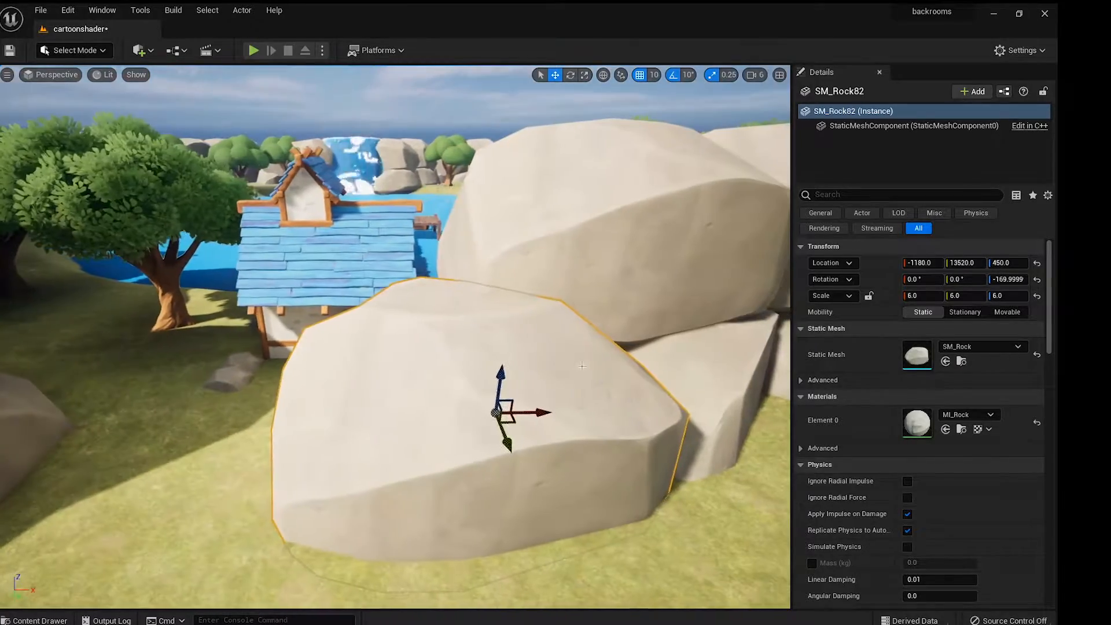
{"action": "left_click_drag", "start_coordinate": [501, 375], "coordinate": [509, 260], "text": "alt"}
Step: Duplicate SM_Rock44 into the gap behind the house at a Z location of 500 and save the level
{"action": "right_click_drag", "start_coordinate": [510, 260], "coordinate": [318, 298]}
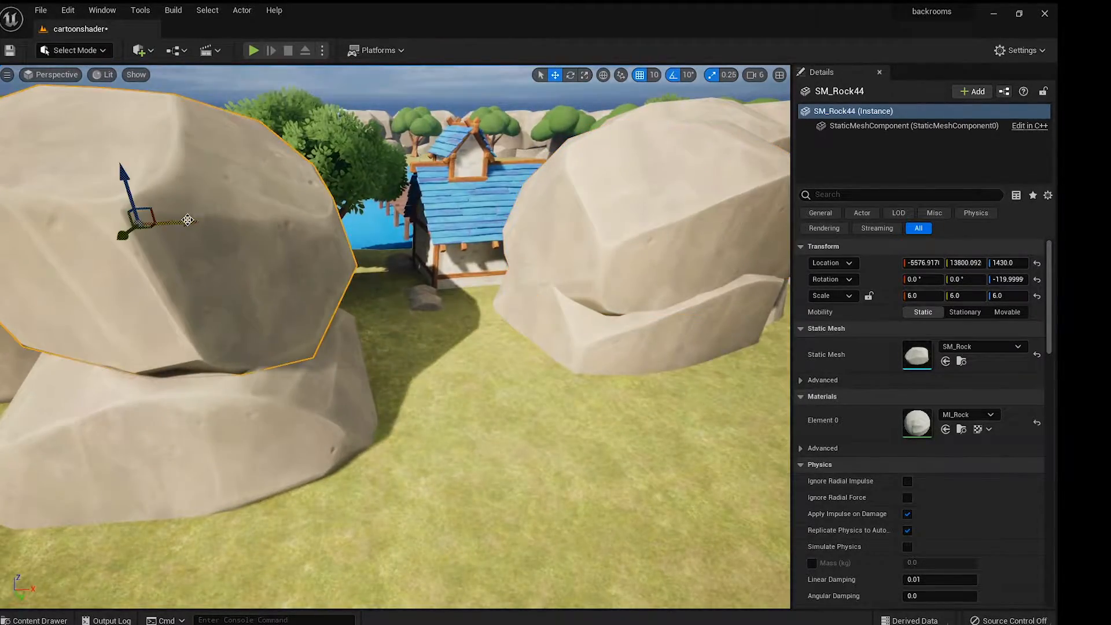
{"action": "right_click_drag", "start_coordinate": [373, 165], "coordinate": [385, 162]}
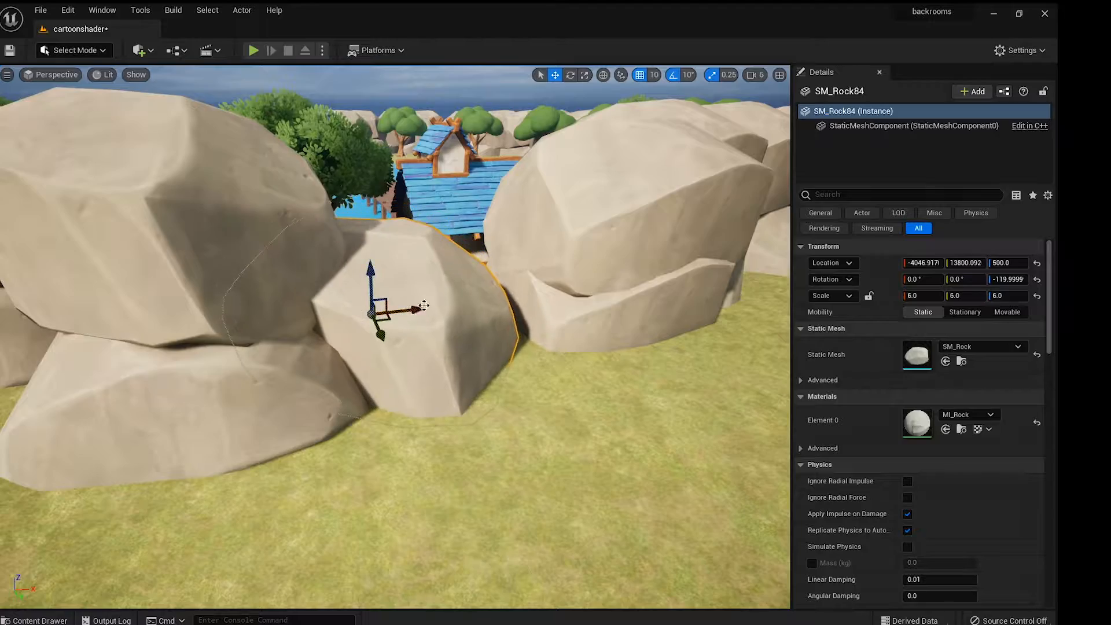
{"action": "right_click_drag", "start_coordinate": [350, 316], "coordinate": [324, 324]}
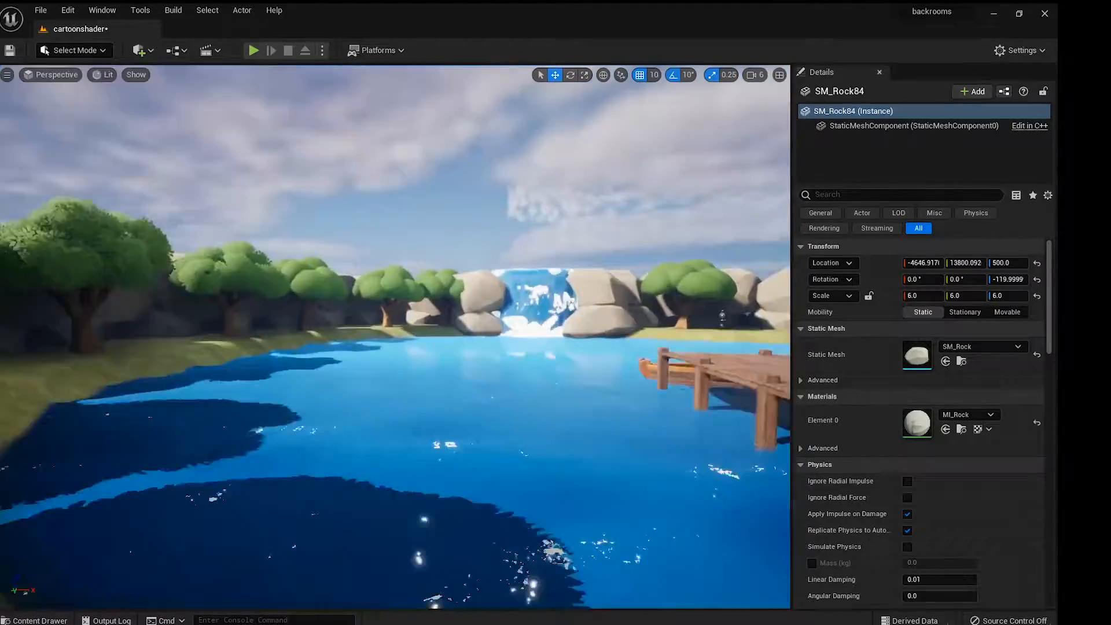
{"action": "right_click_drag", "start_coordinate": [396, 335], "coordinate": [348, 342]}
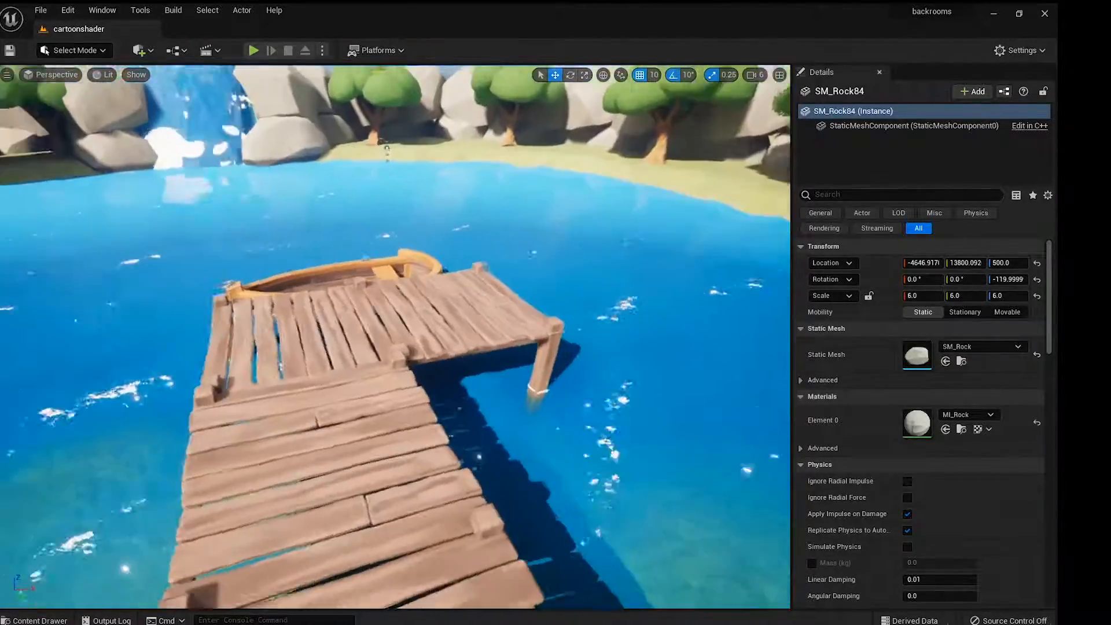
Step: Switch to Foliage Mode and open the CartoonWaterShader/Meshes/GrassBlades folder
{"action": "right_click_drag", "start_coordinate": [396, 336], "coordinate": [347, 359]}
{"action": "left_click", "coordinate": [75, 51]}
{"action": "left_click", "coordinate": [95, 97]}
{"action": "key", "text": "ctrl+space"}
{"action": "scroll", "coordinate": [94, 543], "scroll_direction": "up", "scroll_amount": 6}
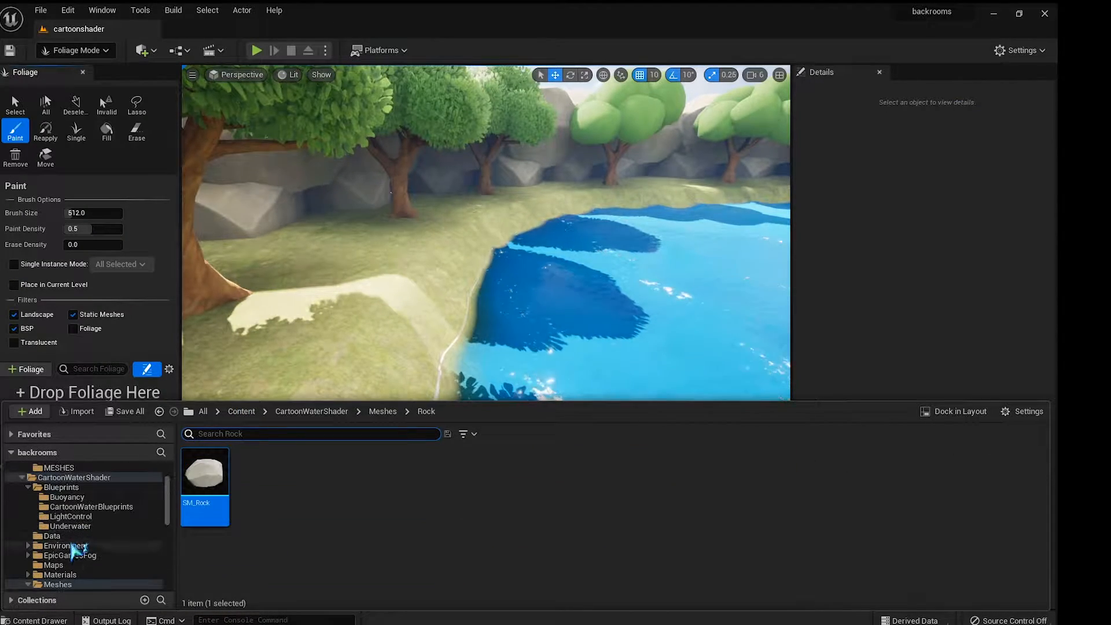
{"action": "left_click", "coordinate": [73, 546]}
{"action": "scroll", "coordinate": [74, 557], "scroll_direction": "down", "scroll_amount": 1}
{"action": "scroll", "coordinate": [78, 563], "scroll_direction": "down", "scroll_amount": 2}
{"action": "left_click", "coordinate": [110, 546]}
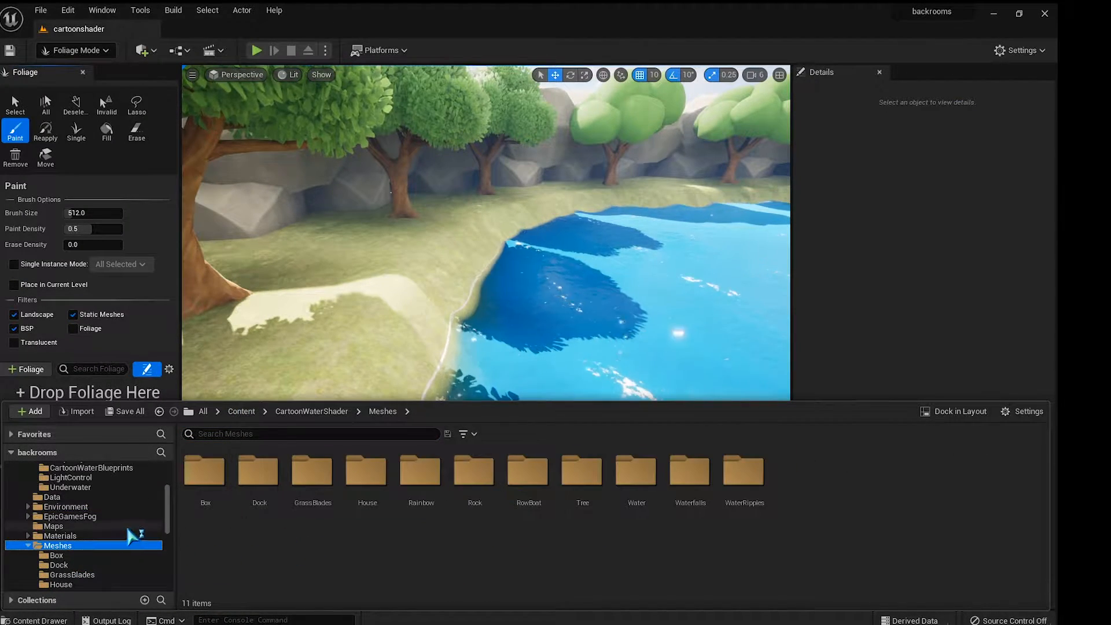
{"action": "double_click", "coordinate": [310, 521]}
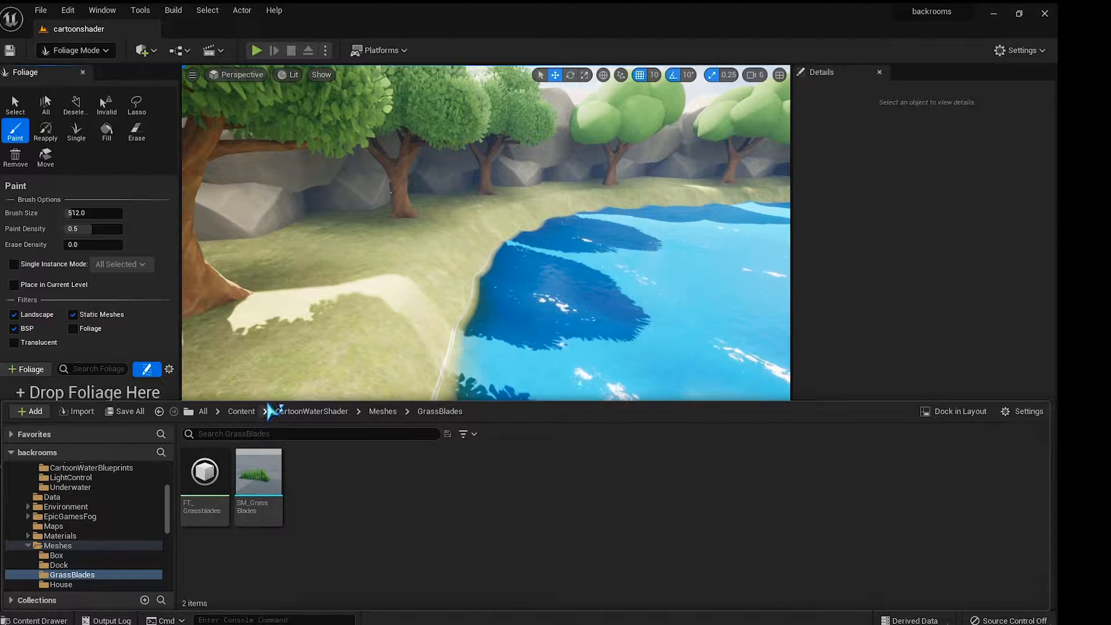
Step: Add the SM_GrassBlades mesh as a foliage type and set its uniform Scale X to 3.43
{"action": "left_click_drag", "start_coordinate": [272, 411], "coordinate": [93, 393]}
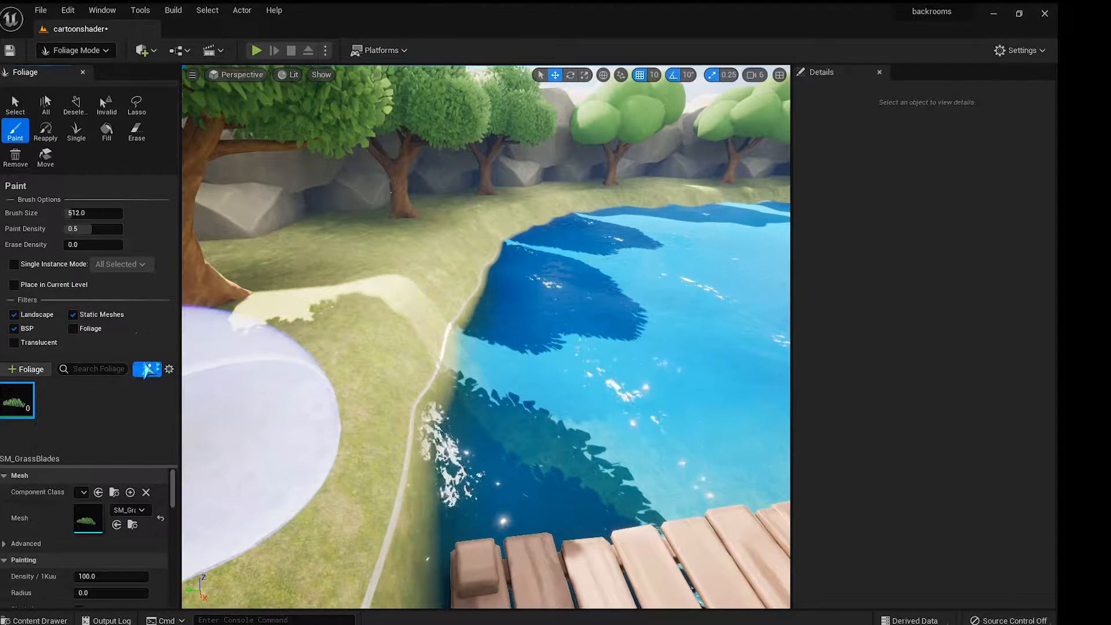
{"action": "mouse_move", "coordinate": [87, 215]}
{"action": "left_mouse_down"}
{"action": "mouse_move", "coordinate": [97, 215]}
{"action": "mouse_move", "coordinate": [87, 215]}
{"action": "left_mouse_up"}
{"action": "scroll", "coordinate": [89, 545], "scroll_direction": "down", "scroll_amount": 4}
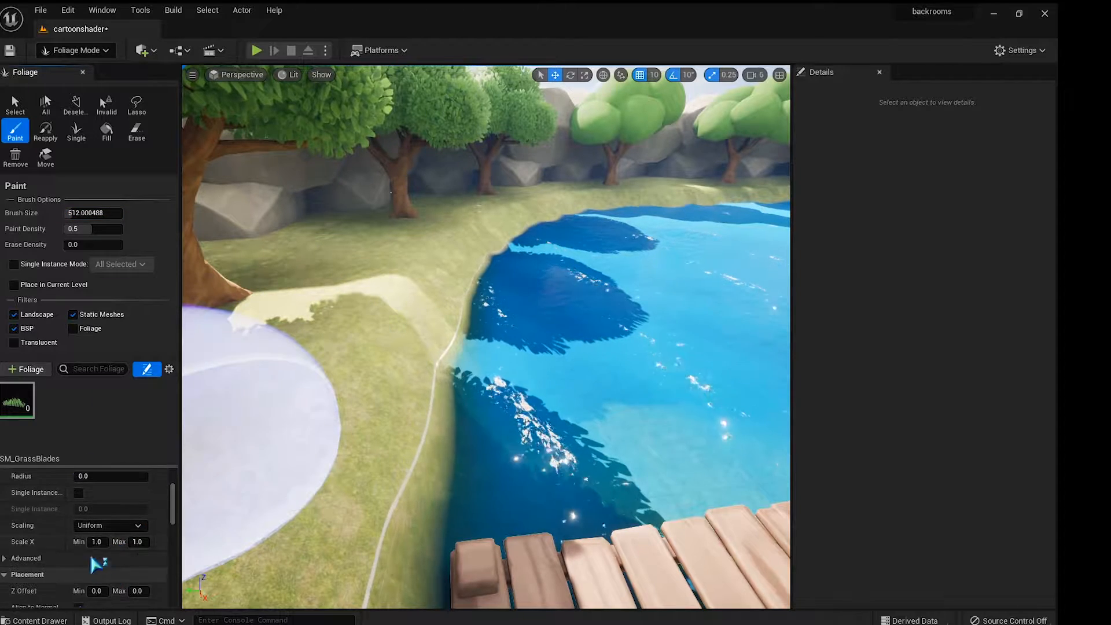
{"action": "left_click_drag", "start_coordinate": [98, 542], "coordinate": [115, 550]}
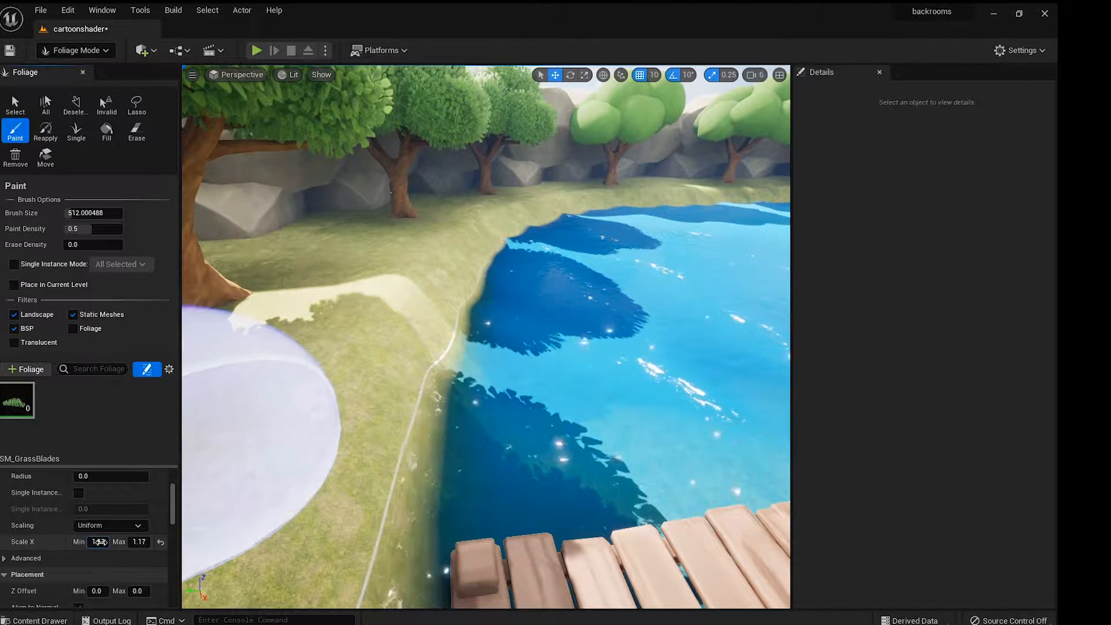
{"action": "left_click_drag", "start_coordinate": [98, 542], "coordinate": [100, 543]}
{"action": "left_click_drag", "start_coordinate": [244, 423], "coordinate": [373, 411]}
{"action": "right_click_drag", "start_coordinate": [374, 412], "coordinate": [232, 440]}
{"action": "key", "text": "ctrl+z"}
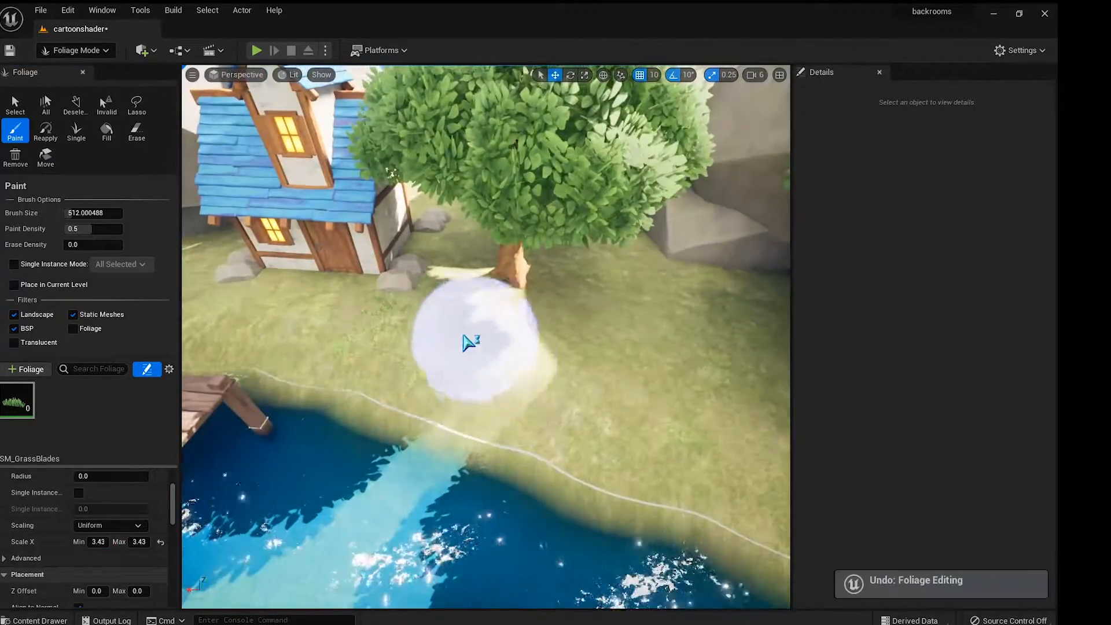
Step: Paint SM_GrassBlades over the ground around the tree beside the house, undoing one unwanted stroke
{"action": "mouse_move", "coordinate": [464, 335]}
{"action": "left_mouse_down"}
{"action": "mouse_move", "coordinate": [530, 316]}
{"action": "mouse_move", "coordinate": [514, 280]}
{"action": "left_mouse_up"}
{"action": "right_click_drag", "start_coordinate": [514, 280], "coordinate": [625, 269]}
{"action": "left_click_drag", "start_coordinate": [497, 353], "coordinate": [405, 282]}
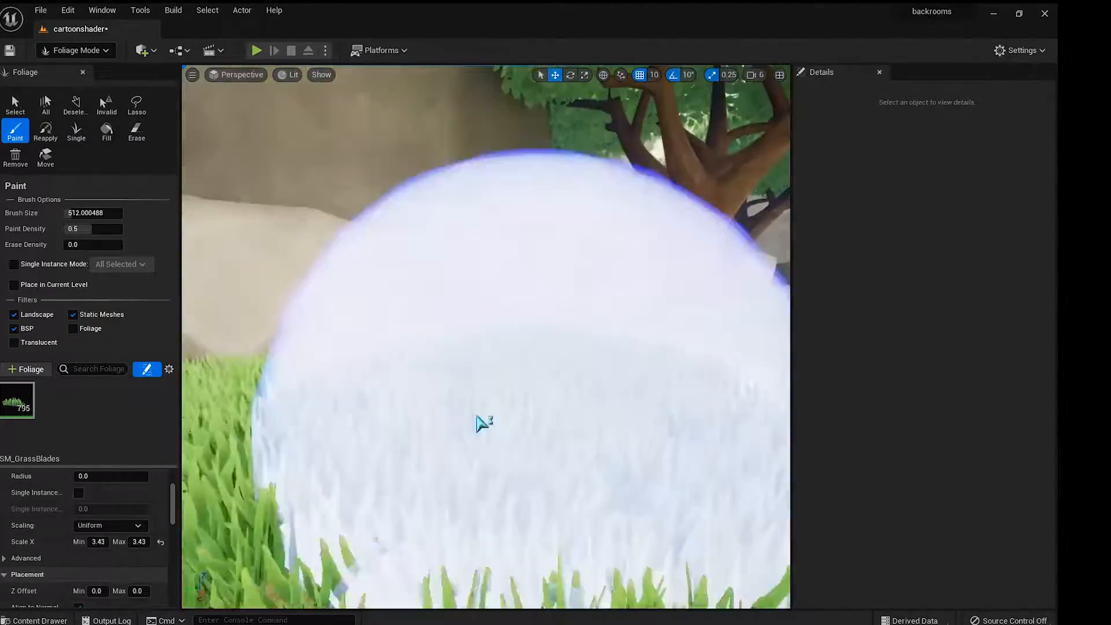
{"action": "left_click_drag", "start_coordinate": [482, 424], "coordinate": [492, 405]}
{"action": "right_click_drag", "start_coordinate": [492, 405], "coordinate": [560, 365]}
{"action": "left_click_drag", "start_coordinate": [560, 365], "coordinate": [516, 363]}
{"action": "key", "text": "ctrl+z"}
{"action": "left_click_drag", "start_coordinate": [560, 492], "coordinate": [579, 394]}
{"action": "mouse_move", "coordinate": [579, 393]}
{"action": "right_mouse_down"}
{"action": "mouse_move", "coordinate": [600, 277]}
{"action": "mouse_move", "coordinate": [717, 335]}
{"action": "mouse_move", "coordinate": [544, 365]}
{"action": "right_mouse_up"}
{"action": "left_click_drag", "start_coordinate": [543, 365], "coordinate": [497, 267]}
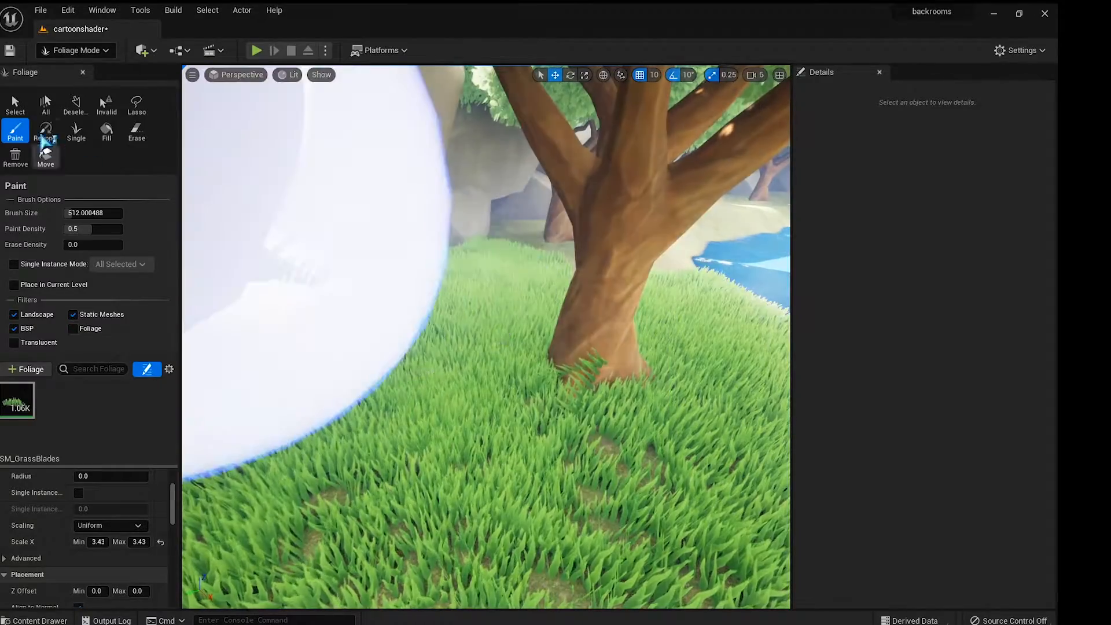
Step: Paint grass past the first tree and along the lake edge with the foliage Paint tool
{"action": "left_click", "coordinate": [137, 130]}
{"action": "left_click", "coordinate": [13, 107]}
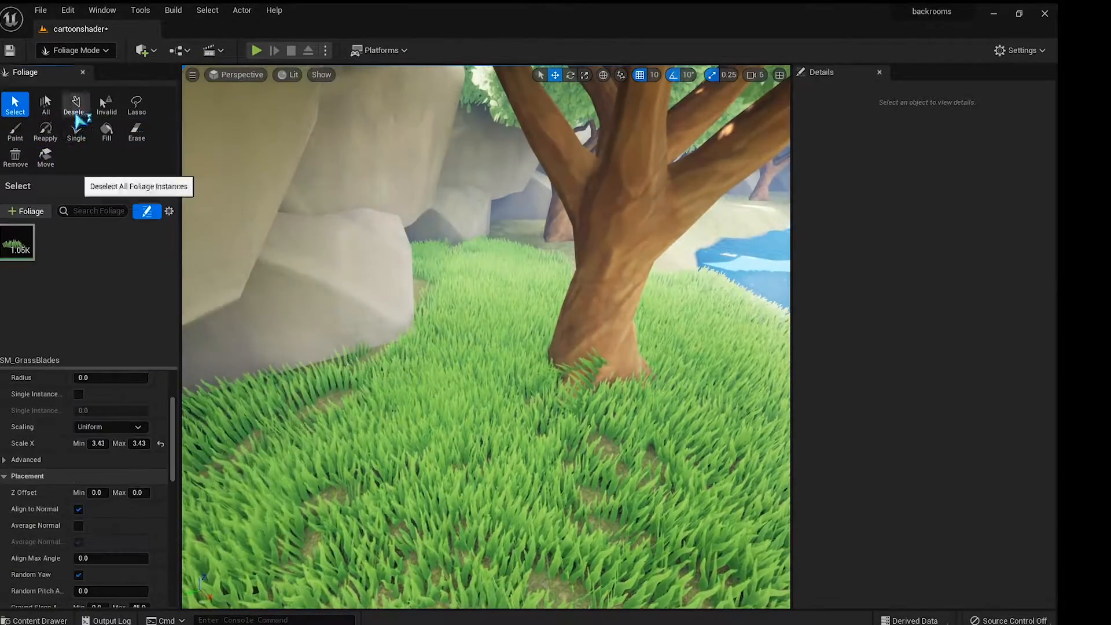
{"action": "left_click", "coordinate": [15, 132]}
{"action": "mouse_move", "coordinate": [579, 428]}
{"action": "right_mouse_down"}
{"action": "mouse_move", "coordinate": [471, 325]}
{"action": "mouse_move", "coordinate": [427, 367]}
{"action": "right_mouse_up"}
{"action": "left_click_drag", "start_coordinate": [427, 367], "coordinate": [377, 189]}
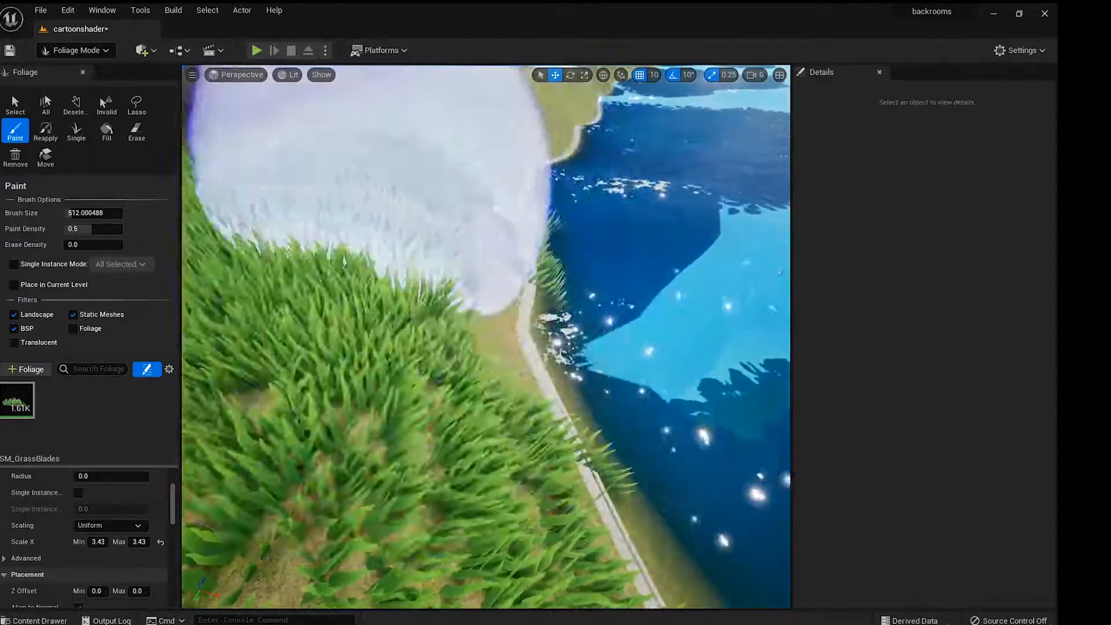
{"action": "right_click_drag", "start_coordinate": [377, 188], "coordinate": [289, 133]}
{"action": "left_click_drag", "start_coordinate": [377, 189], "coordinate": [421, 194]}
{"action": "right_click_drag", "start_coordinate": [421, 194], "coordinate": [427, 213]}
{"action": "mouse_move", "coordinate": [426, 213]}
{"action": "left_mouse_down"}
{"action": "mouse_move", "coordinate": [549, 265]}
{"action": "mouse_move", "coordinate": [417, 185]}
{"action": "left_mouse_up"}
{"action": "mouse_move", "coordinate": [417, 186]}
{"action": "right_mouse_down"}
{"action": "mouse_move", "coordinate": [371, 127]}
{"action": "mouse_move", "coordinate": [451, 150]}
{"action": "right_mouse_up"}
{"action": "right_click_drag", "start_coordinate": [583, 323], "coordinate": [654, 376]}
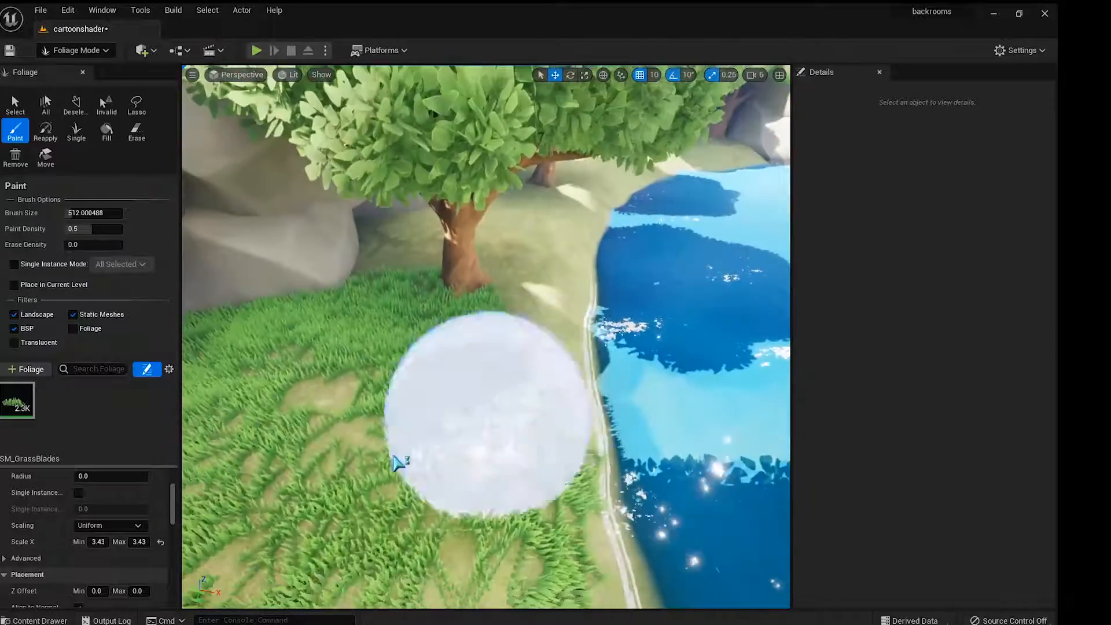
Step: Extend the painted grass under the next trees between the lakeshore and the boulder wall
{"action": "left_click_drag", "start_coordinate": [364, 249], "coordinate": [516, 204]}
{"action": "right_click_drag", "start_coordinate": [517, 204], "coordinate": [585, 191]}
{"action": "left_click_drag", "start_coordinate": [517, 204], "coordinate": [488, 419]}
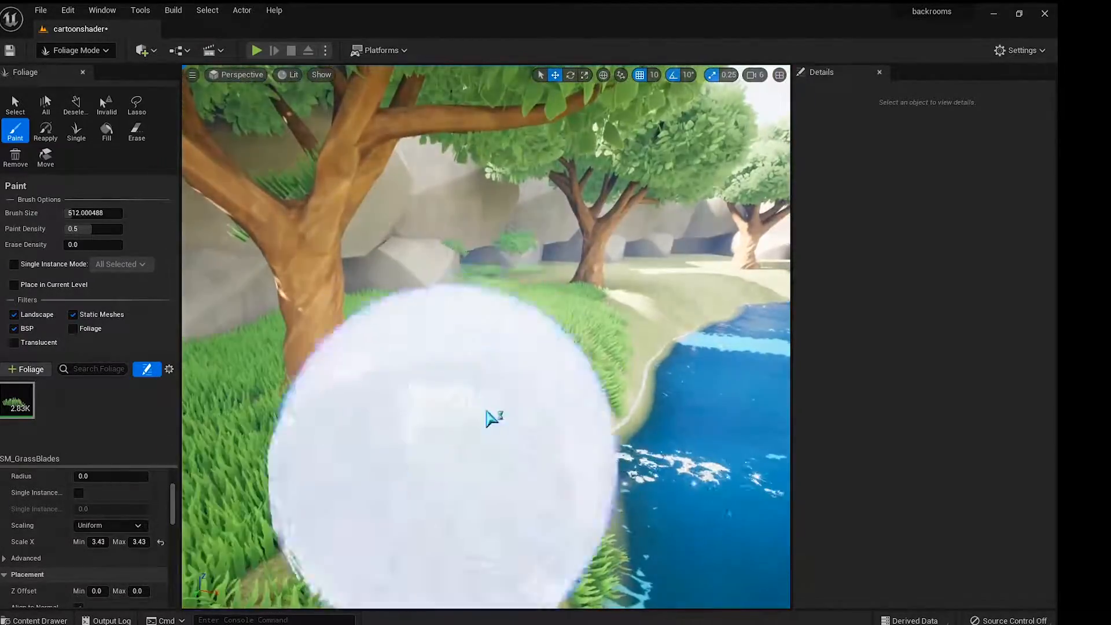
{"action": "mouse_move", "coordinate": [489, 419]}
{"action": "right_mouse_down"}
{"action": "mouse_move", "coordinate": [509, 451]}
{"action": "mouse_move", "coordinate": [610, 297]}
{"action": "mouse_move", "coordinate": [683, 313]}
{"action": "right_mouse_up"}
{"action": "left_click_drag", "start_coordinate": [307, 370], "coordinate": [598, 312]}
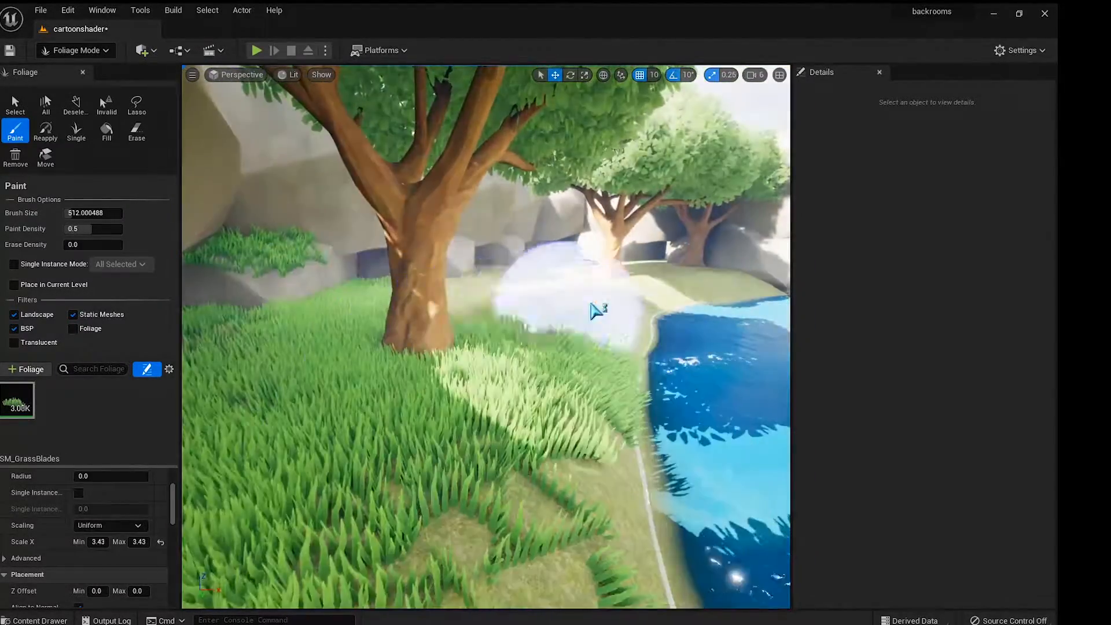
{"action": "mouse_move", "coordinate": [598, 313]}
{"action": "right_mouse_down"}
{"action": "mouse_move", "coordinate": [579, 220]}
{"action": "mouse_move", "coordinate": [556, 255]}
{"action": "mouse_move", "coordinate": [491, 287]}
{"action": "right_mouse_up"}
{"action": "left_click_drag", "start_coordinate": [491, 287], "coordinate": [623, 300]}
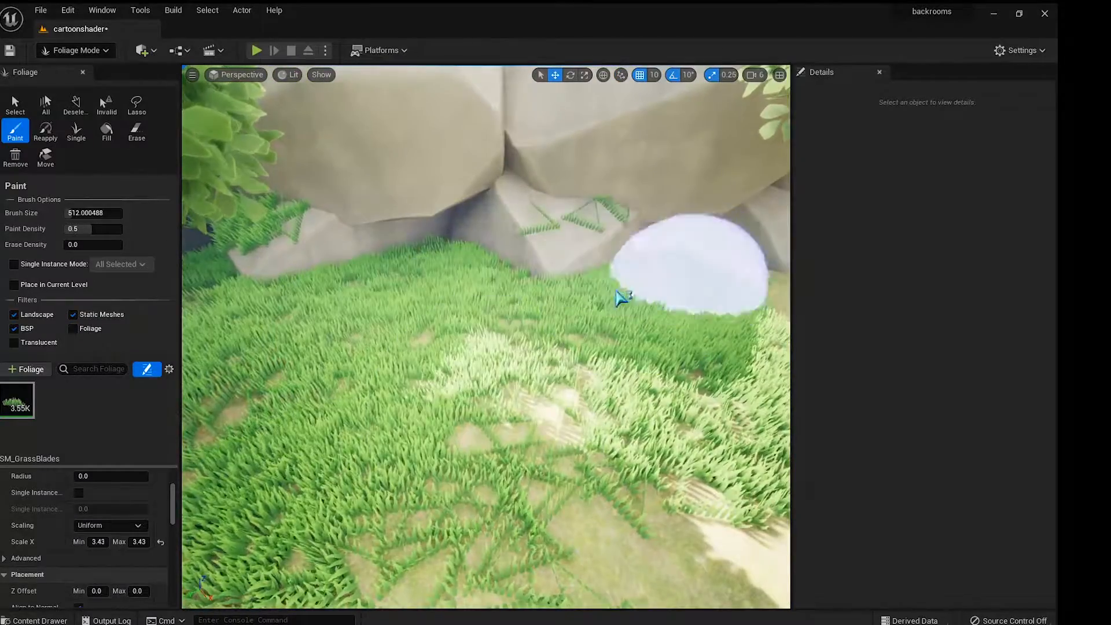
Step: Paint grass over the rest of this bank, up to the last trees near the end rocks
{"action": "right_click_drag", "start_coordinate": [623, 301], "coordinate": [682, 347]}
{"action": "right_click_drag", "start_coordinate": [469, 180], "coordinate": [539, 145]}
{"action": "left_click_drag", "start_coordinate": [399, 289], "coordinate": [517, 275]}
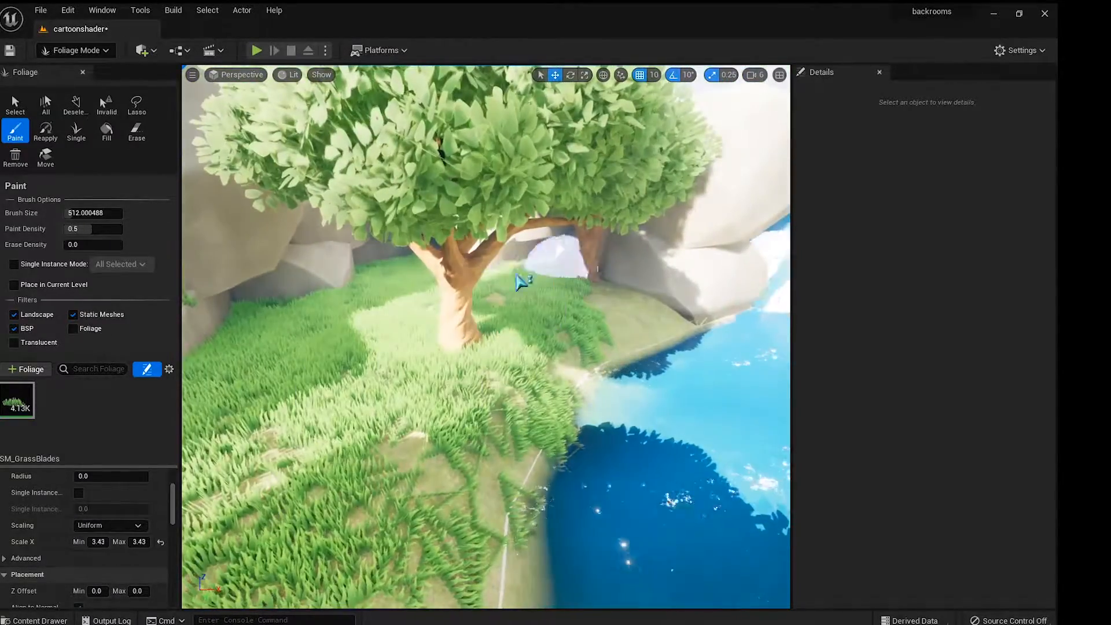
{"action": "right_click_drag", "start_coordinate": [523, 309], "coordinate": [683, 324]}
{"action": "left_click_drag", "start_coordinate": [523, 309], "coordinate": [440, 325]}
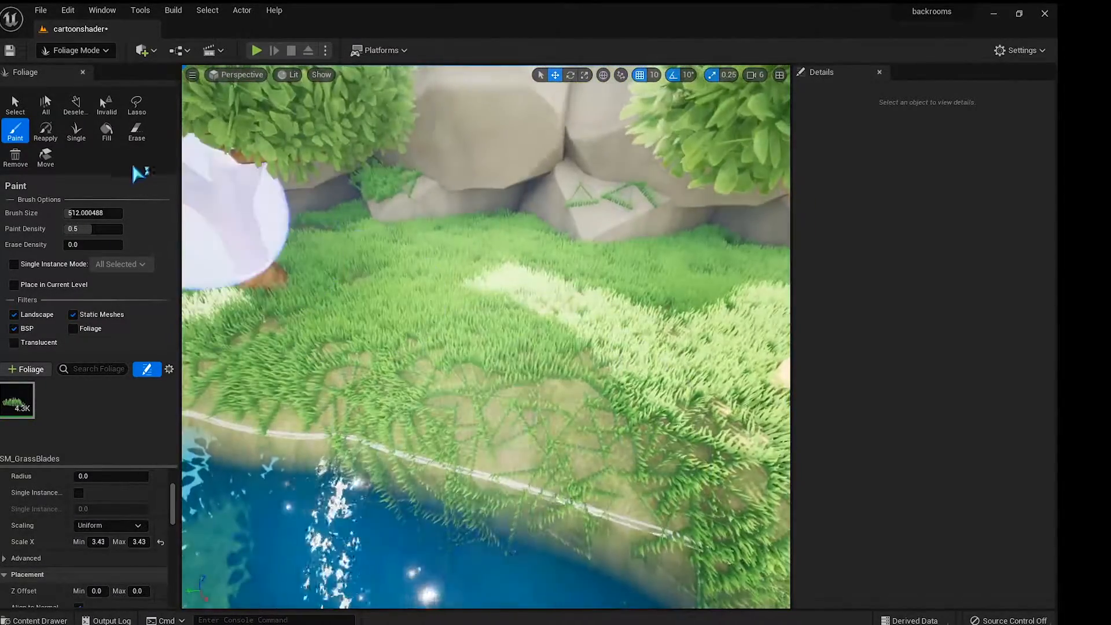
Step: Erase the grass that landed on the boulders behind the painted bank and save the level
{"action": "left_click", "coordinate": [137, 132]}
{"action": "left_click_drag", "start_coordinate": [587, 307], "coordinate": [528, 309]}
{"action": "right_click_drag", "start_coordinate": [522, 302], "coordinate": [405, 289]}
{"action": "left_click_drag", "start_coordinate": [522, 302], "coordinate": [623, 232]}
{"action": "right_click_drag", "start_coordinate": [622, 231], "coordinate": [683, 301]}
{"action": "mouse_move", "coordinate": [475, 330]}
{"action": "left_mouse_down"}
{"action": "mouse_move", "coordinate": [407, 341]}
{"action": "mouse_move", "coordinate": [451, 266]}
{"action": "left_mouse_up"}
{"action": "mouse_move", "coordinate": [615, 203]}
{"action": "right_mouse_down"}
{"action": "mouse_move", "coordinate": [544, 191]}
{"action": "mouse_move", "coordinate": [475, 150]}
{"action": "mouse_move", "coordinate": [631, 194]}
{"action": "right_mouse_up"}
{"action": "right_click_drag", "start_coordinate": [476, 260], "coordinate": [579, 272]}
{"action": "left_click_drag", "start_coordinate": [476, 260], "coordinate": [423, 250]}
{"action": "mouse_move", "coordinate": [423, 250]}
{"action": "right_mouse_down"}
{"action": "mouse_move", "coordinate": [520, 278]}
{"action": "mouse_move", "coordinate": [625, 267]}
{"action": "mouse_move", "coordinate": [544, 220]}
{"action": "right_mouse_up"}
{"action": "key", "text": "ctrl+s"}
Step: Erase the remaining stray grass from the rocks behind the trees and save the level again
{"action": "mouse_move", "coordinate": [538, 348]}
{"action": "right_mouse_down"}
{"action": "mouse_move", "coordinate": [637, 358]}
{"action": "mouse_move", "coordinate": [695, 330]}
{"action": "right_mouse_up"}
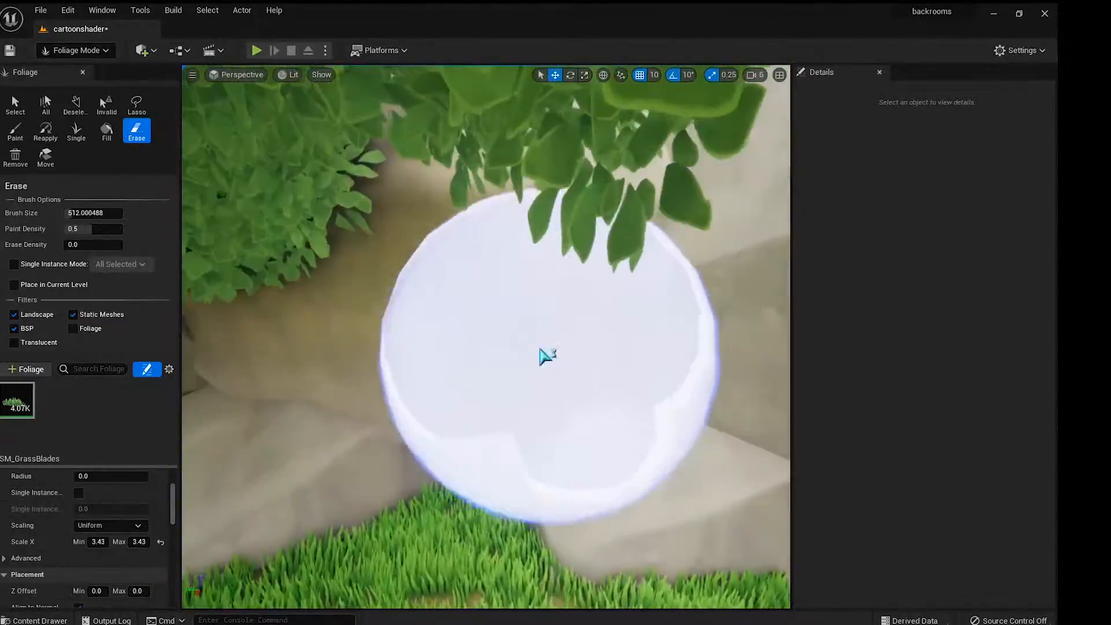
{"action": "left_click_drag", "start_coordinate": [538, 348], "coordinate": [516, 307]}
{"action": "mouse_move", "coordinate": [516, 306]}
{"action": "right_mouse_down"}
{"action": "mouse_move", "coordinate": [440, 318]}
{"action": "mouse_move", "coordinate": [509, 307]}
{"action": "mouse_move", "coordinate": [452, 324]}
{"action": "mouse_move", "coordinate": [319, 320]}
{"action": "right_mouse_up"}
{"action": "left_click", "coordinate": [327, 293]}
{"action": "key", "text": "ctrl+s"}
Step: Paint grass behind the house and on the ground between the house and the pier
{"action": "left_click", "coordinate": [17, 132]}
{"action": "right_click_drag", "start_coordinate": [325, 277], "coordinate": [348, 278]}
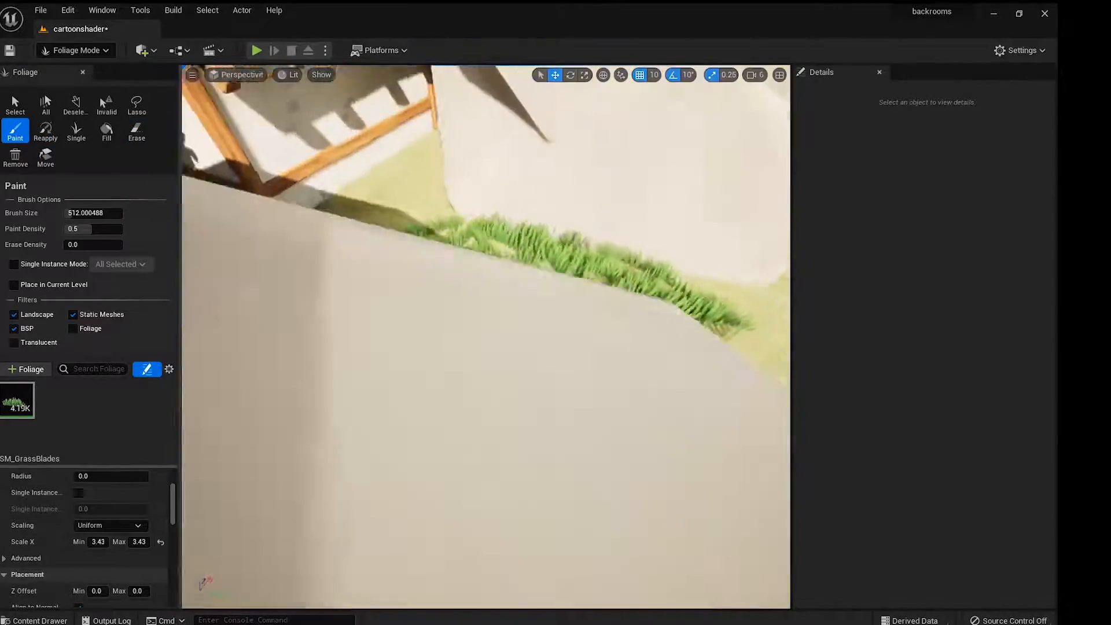
{"action": "mouse_move", "coordinate": [576, 376]}
{"action": "right_mouse_down"}
{"action": "mouse_move", "coordinate": [521, 371]}
{"action": "mouse_move", "coordinate": [556, 324]}
{"action": "mouse_move", "coordinate": [497, 382]}
{"action": "mouse_move", "coordinate": [440, 348]}
{"action": "right_mouse_up"}
{"action": "left_click", "coordinate": [578, 377]}
{"action": "right_click_drag", "start_coordinate": [579, 289], "coordinate": [719, 283]}
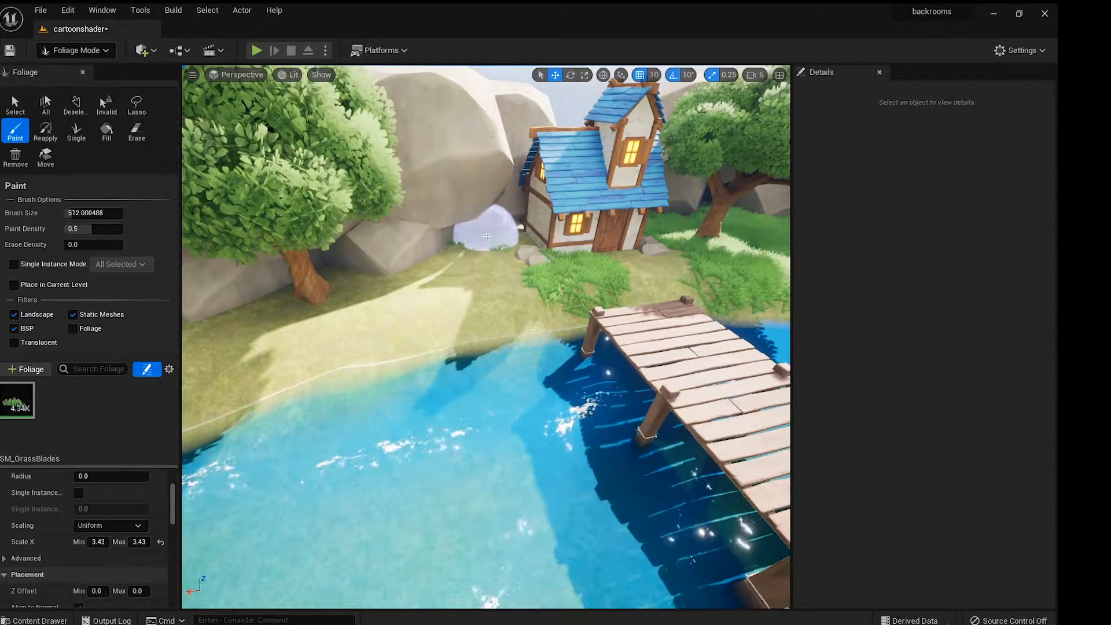
Step: Paint grass along the opposite bank, from the house past the trees between the boulders and the water
{"action": "mouse_move", "coordinate": [486, 236]}
{"action": "left_mouse_down"}
{"action": "mouse_move", "coordinate": [489, 290]}
{"action": "mouse_move", "coordinate": [424, 311]}
{"action": "left_mouse_up"}
{"action": "left_click_drag", "start_coordinate": [333, 335], "coordinate": [434, 315]}
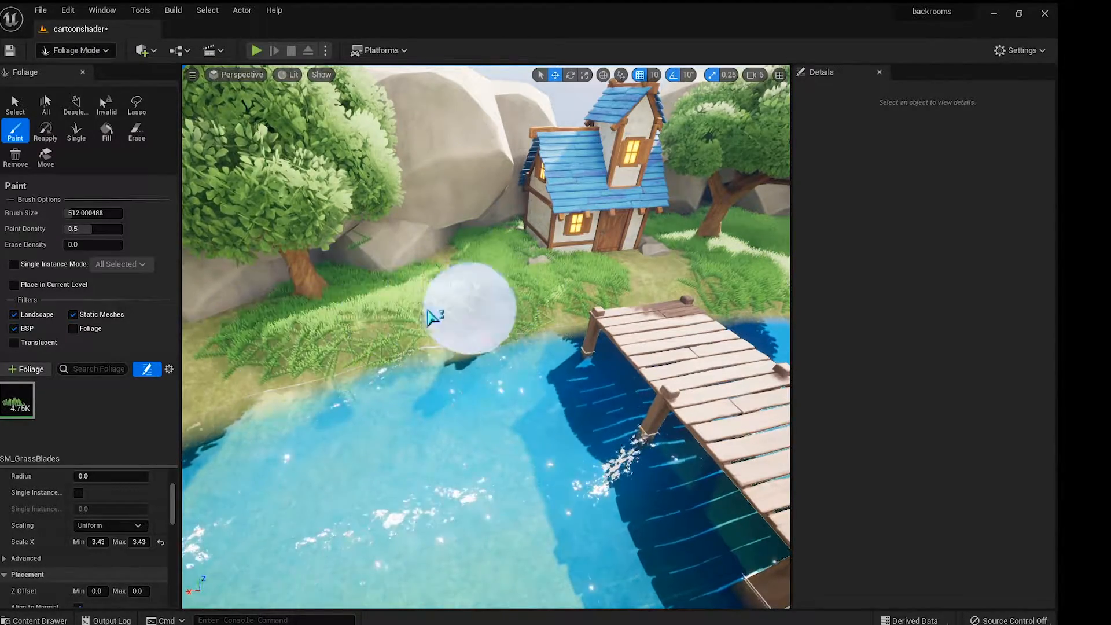
{"action": "right_click_drag", "start_coordinate": [434, 315], "coordinate": [359, 289]}
{"action": "left_click_drag", "start_coordinate": [358, 242], "coordinate": [393, 312]}
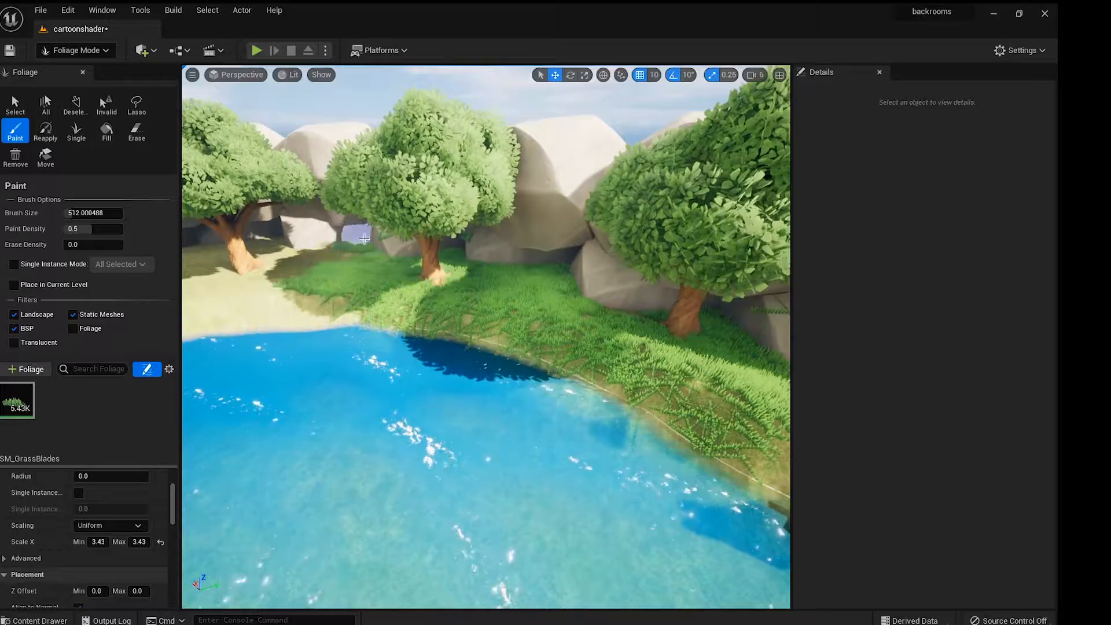
{"action": "left_click_drag", "start_coordinate": [329, 300], "coordinate": [378, 284]}
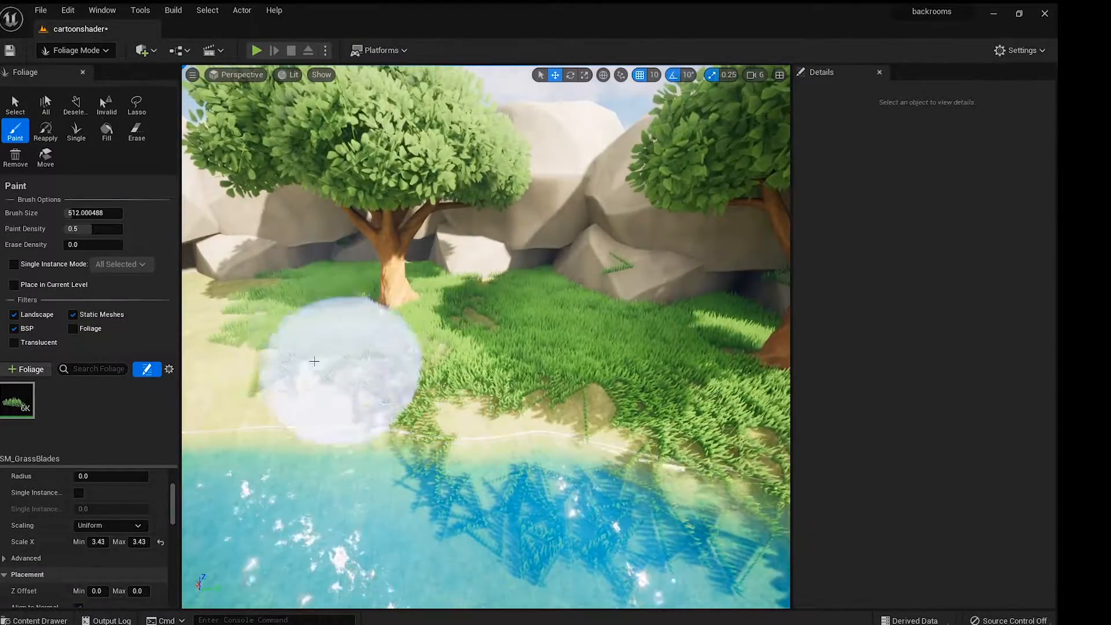
{"action": "mouse_move", "coordinate": [428, 376]}
{"action": "left_mouse_down"}
{"action": "mouse_move", "coordinate": [429, 359]}
{"action": "mouse_move", "coordinate": [463, 353]}
{"action": "mouse_move", "coordinate": [665, 382]}
{"action": "mouse_move", "coordinate": [428, 328]}
{"action": "mouse_move", "coordinate": [463, 475]}
{"action": "mouse_move", "coordinate": [527, 459]}
{"action": "mouse_move", "coordinate": [539, 498]}
{"action": "left_mouse_up"}
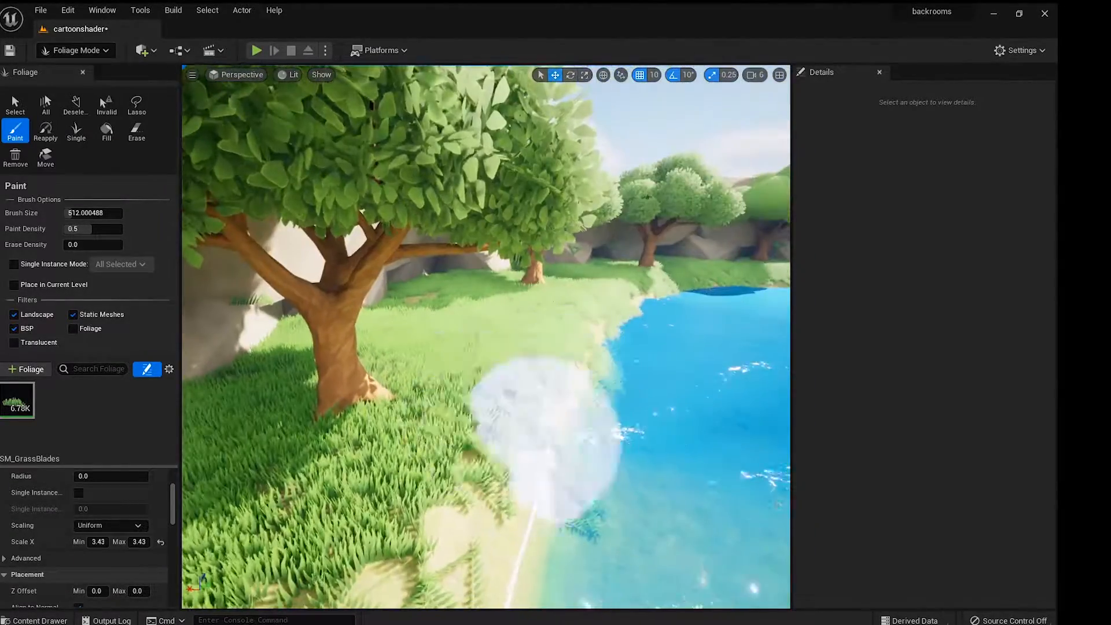
Step: Continue the grass along the far shoreline under the remaining trees
{"action": "left_click_drag", "start_coordinate": [544, 440], "coordinate": [509, 383]}
{"action": "left_click_drag", "start_coordinate": [326, 222], "coordinate": [521, 405]}
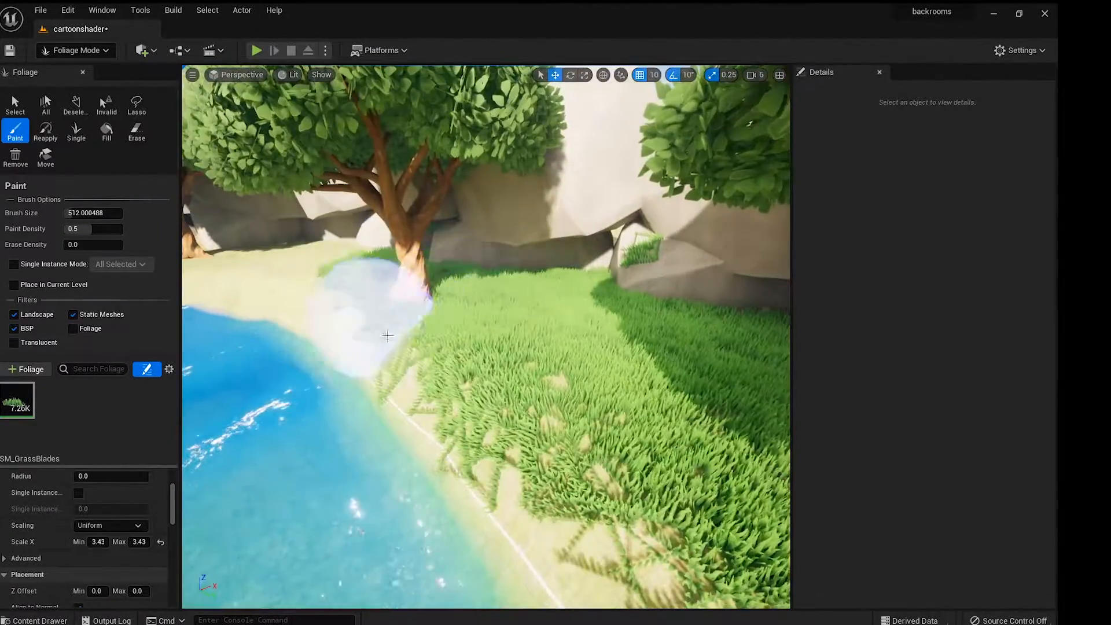
{"action": "left_click_drag", "start_coordinate": [388, 336], "coordinate": [357, 304]}
{"action": "mouse_move", "coordinate": [465, 297]}
{"action": "left_mouse_down"}
{"action": "mouse_move", "coordinate": [509, 348]}
{"action": "mouse_move", "coordinate": [633, 409]}
{"action": "mouse_move", "coordinate": [524, 412]}
{"action": "mouse_move", "coordinate": [553, 271]}
{"action": "left_mouse_up"}
{"action": "mouse_move", "coordinate": [484, 315]}
{"action": "left_mouse_down"}
{"action": "mouse_move", "coordinate": [744, 384]}
{"action": "mouse_move", "coordinate": [752, 377]}
{"action": "left_mouse_up"}
Step: Erase the stray grass from the boulders behind the newly painted bank
{"action": "left_click", "coordinate": [137, 131]}
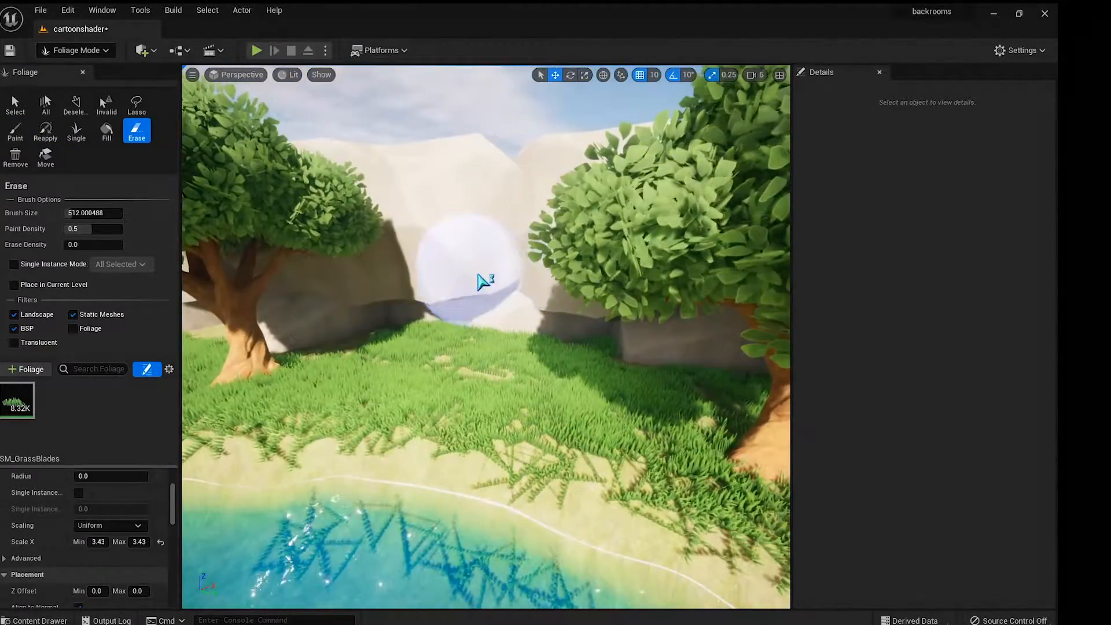
{"action": "left_click_drag", "start_coordinate": [484, 286], "coordinate": [452, 292]}
{"action": "right_click_drag", "start_coordinate": [312, 287], "coordinate": [533, 268]}
{"action": "left_click_drag", "start_coordinate": [533, 268], "coordinate": [486, 324]}
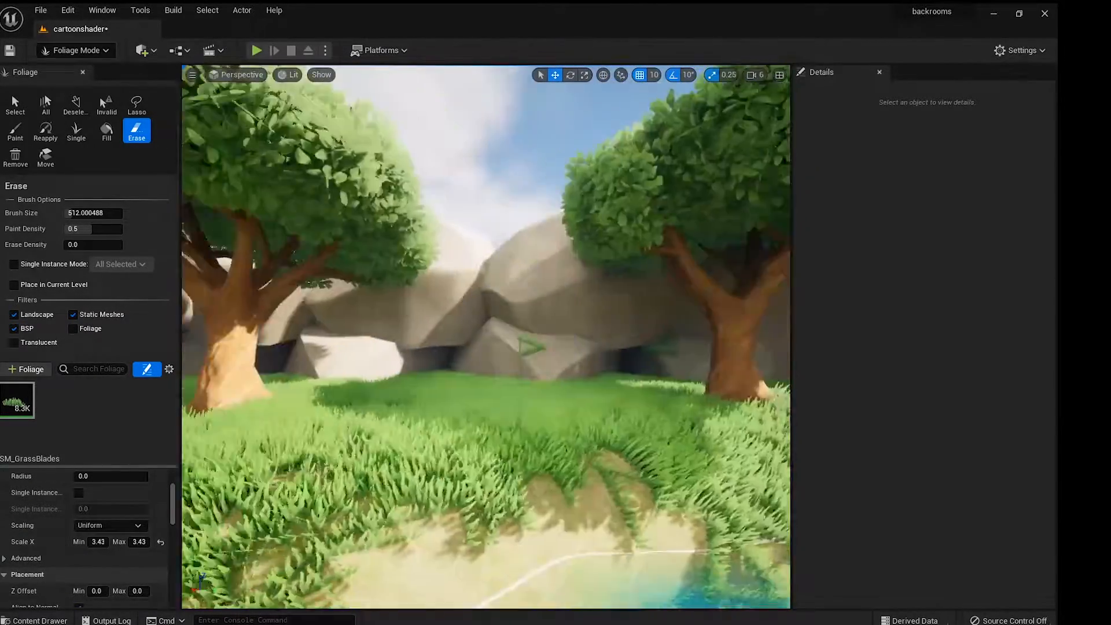
{"action": "mouse_move", "coordinate": [530, 347]}
{"action": "right_mouse_down"}
{"action": "mouse_move", "coordinate": [566, 322]}
{"action": "mouse_move", "coordinate": [538, 316]}
{"action": "mouse_move", "coordinate": [579, 301]}
{"action": "mouse_move", "coordinate": [521, 307]}
{"action": "mouse_move", "coordinate": [579, 301]}
{"action": "mouse_move", "coordinate": [584, 347]}
{"action": "right_mouse_up"}
Step: Reduce the foliage brush size to 184.414551 and paint grass on the bare bank beside the pier and house
{"action": "left_click", "coordinate": [15, 130]}
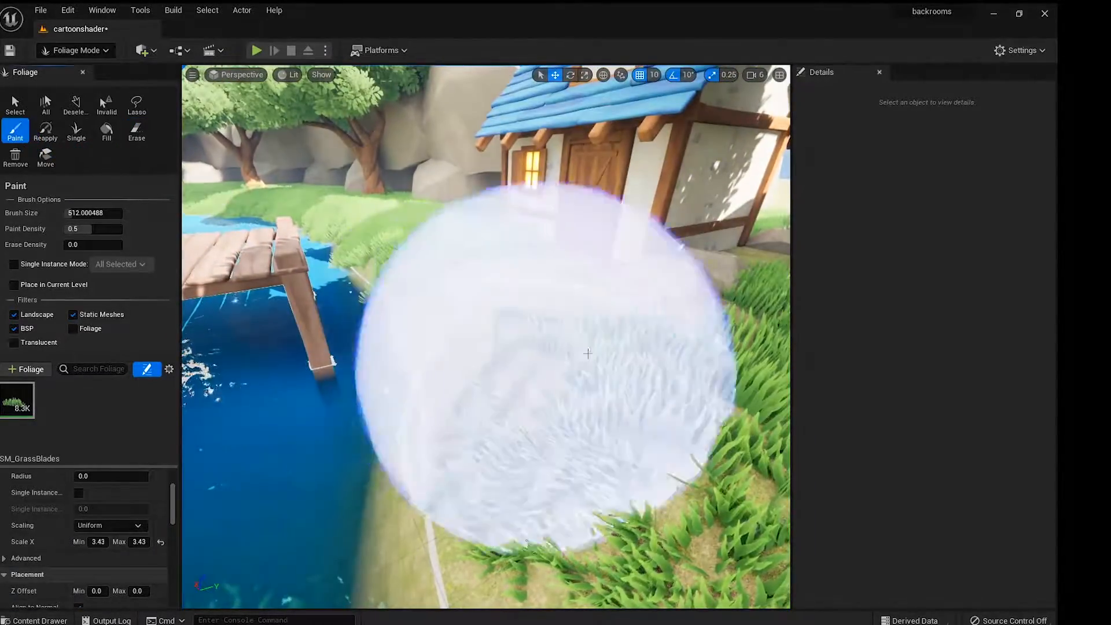
{"action": "left_click_drag", "start_coordinate": [93, 213], "coordinate": [136, 231]}
{"action": "left_click", "coordinate": [454, 397]}
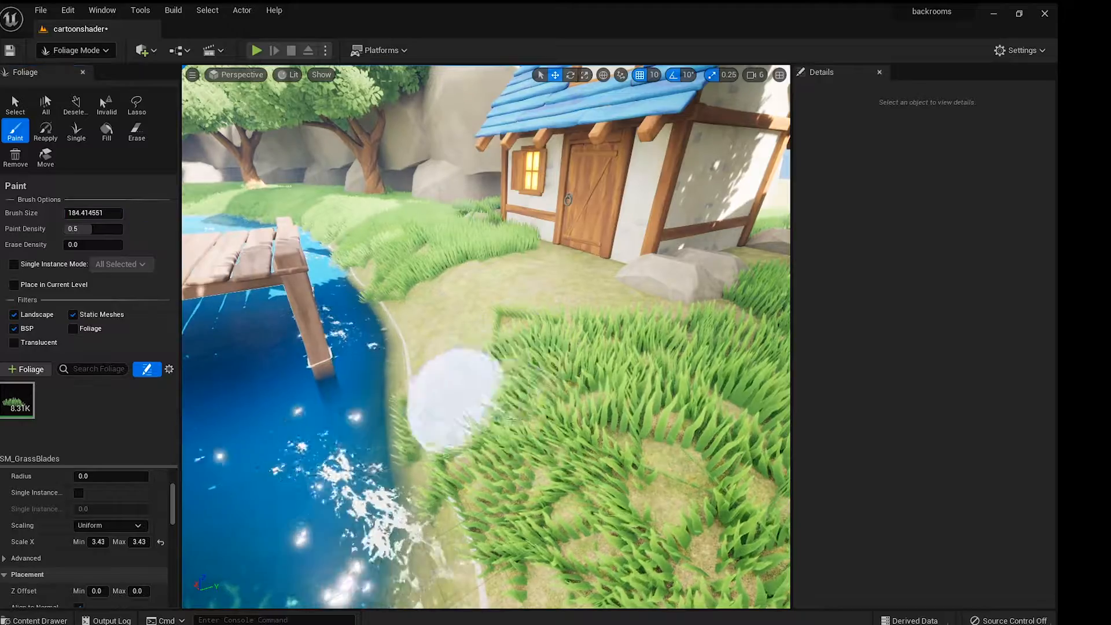
{"action": "right_click_drag", "start_coordinate": [454, 397], "coordinate": [526, 258]}
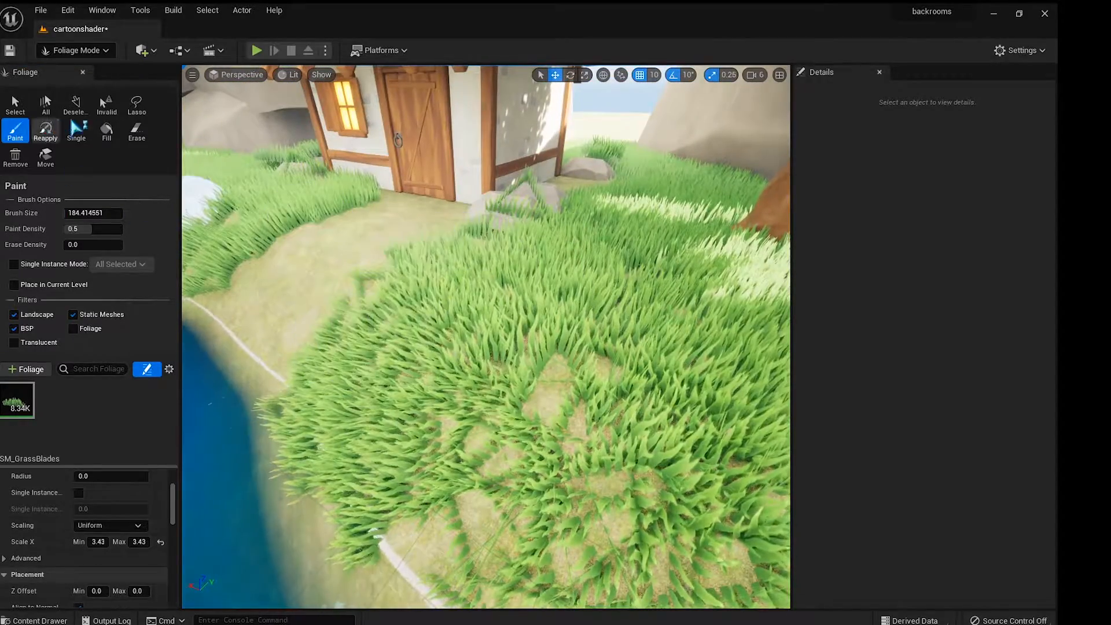
Step: Touch up the grass beside the house with the small brush and switch to the foliage Erase tool
{"action": "left_click", "coordinate": [15, 105]}
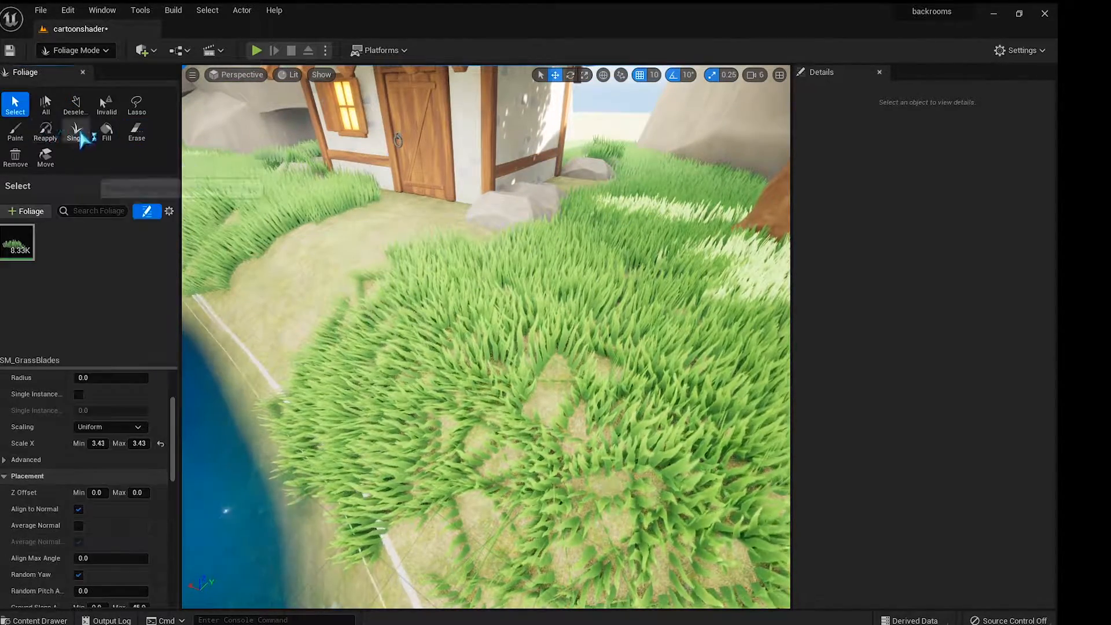
{"action": "left_click", "coordinate": [15, 130]}
{"action": "mouse_move", "coordinate": [405, 324]}
{"action": "right_mouse_down"}
{"action": "mouse_move", "coordinate": [387, 334]}
{"action": "mouse_move", "coordinate": [406, 324]}
{"action": "right_mouse_up"}
{"action": "left_click", "coordinate": [387, 334]}
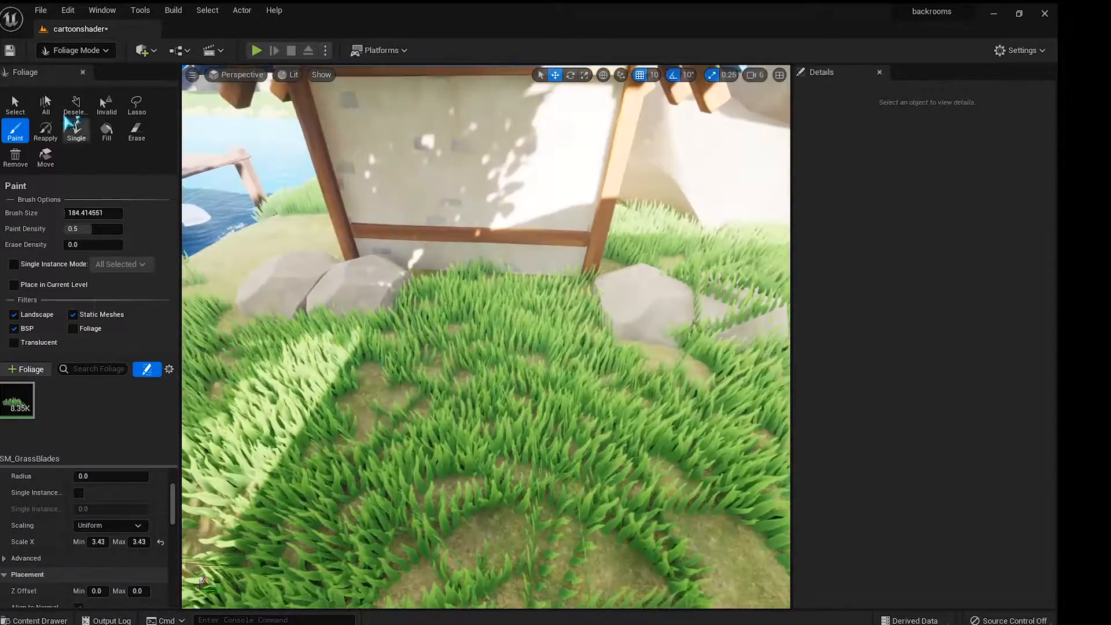
{"action": "left_click", "coordinate": [136, 130]}
{"action": "right_click_drag", "start_coordinate": [463, 231], "coordinate": [480, 206]}
Step: Switch from Foliage Mode to Select Mode and save the level
{"action": "left_click", "coordinate": [75, 50]}
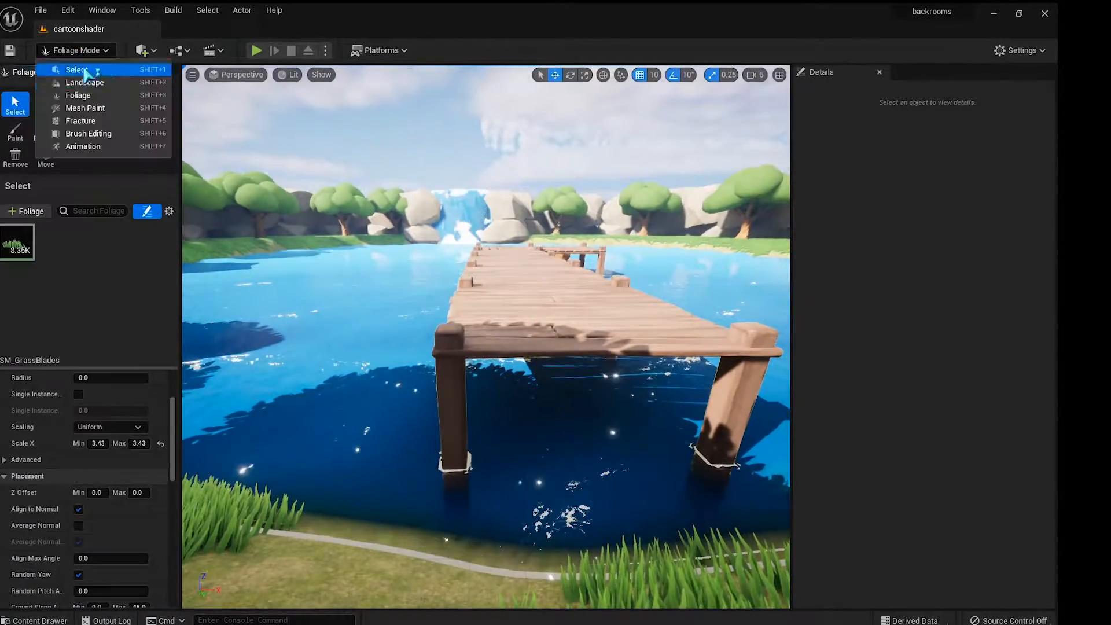
{"action": "left_click", "coordinate": [81, 71]}
{"action": "key", "text": "ctrl+s"}
Step: Select the three SM_Dock pier pieces together and lower them to a Z location of -100
{"action": "left_click", "coordinate": [497, 234]}
{"action": "left_click", "coordinate": [498, 233], "text": "ctrl"}
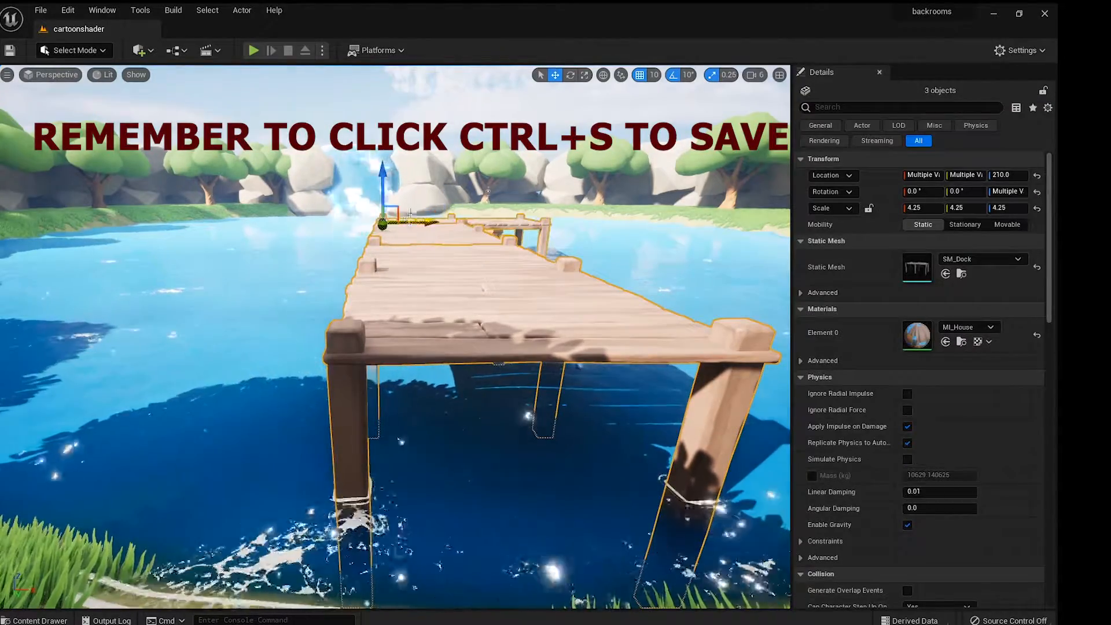
{"action": "left_click_drag", "start_coordinate": [382, 174], "coordinate": [349, 208]}
{"action": "right_click_drag", "start_coordinate": [350, 208], "coordinate": [587, 197]}
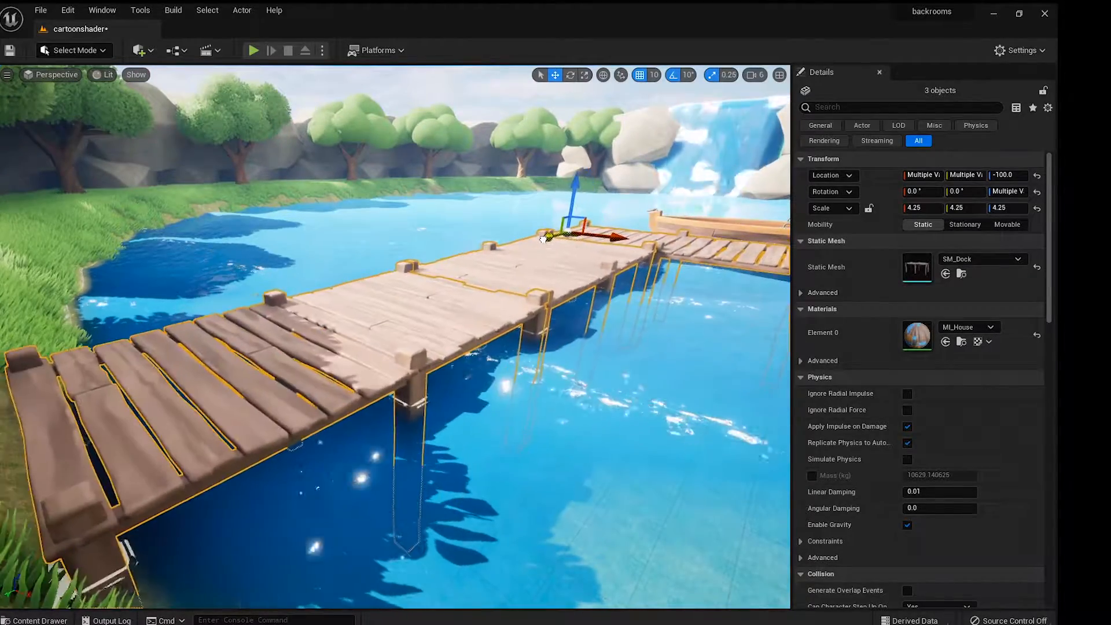
{"action": "right_click_drag", "start_coordinate": [544, 238], "coordinate": [466, 190]}
{"action": "key", "text": "e"}
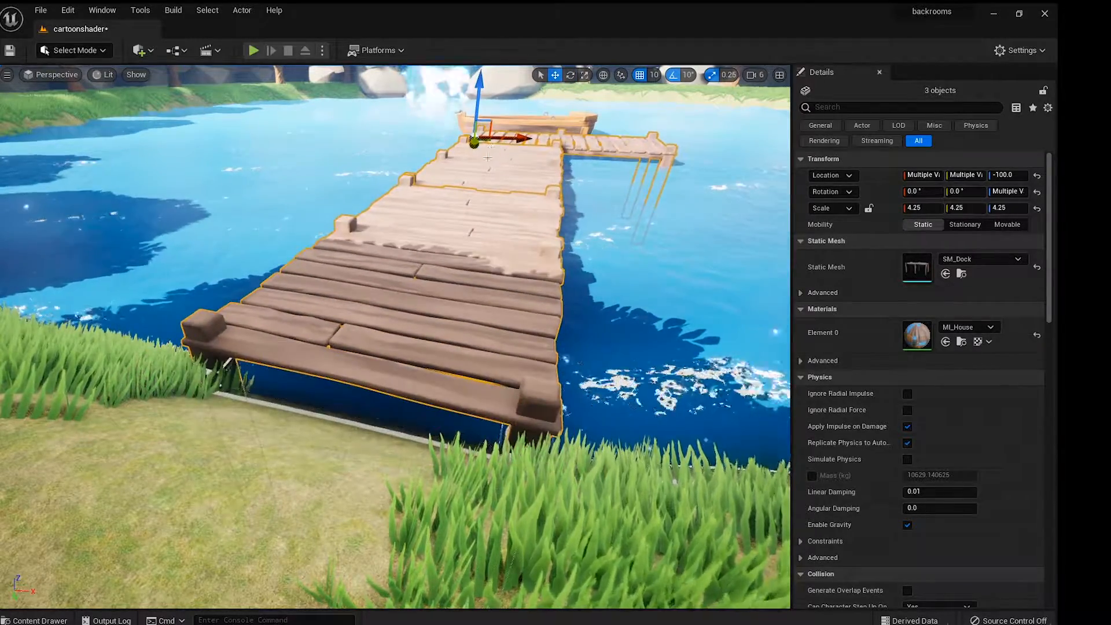
Step: Rotate BP_Rowboat 10° about Z, scale it to 4.75, move it to X -1380 beside the pier and save the level
{"action": "right_click_drag", "start_coordinate": [488, 158], "coordinate": [555, 191]}
{"action": "left_click", "coordinate": [654, 290]}
{"action": "right_click_drag", "start_coordinate": [654, 290], "coordinate": [507, 296]}
{"action": "key", "text": "e"}
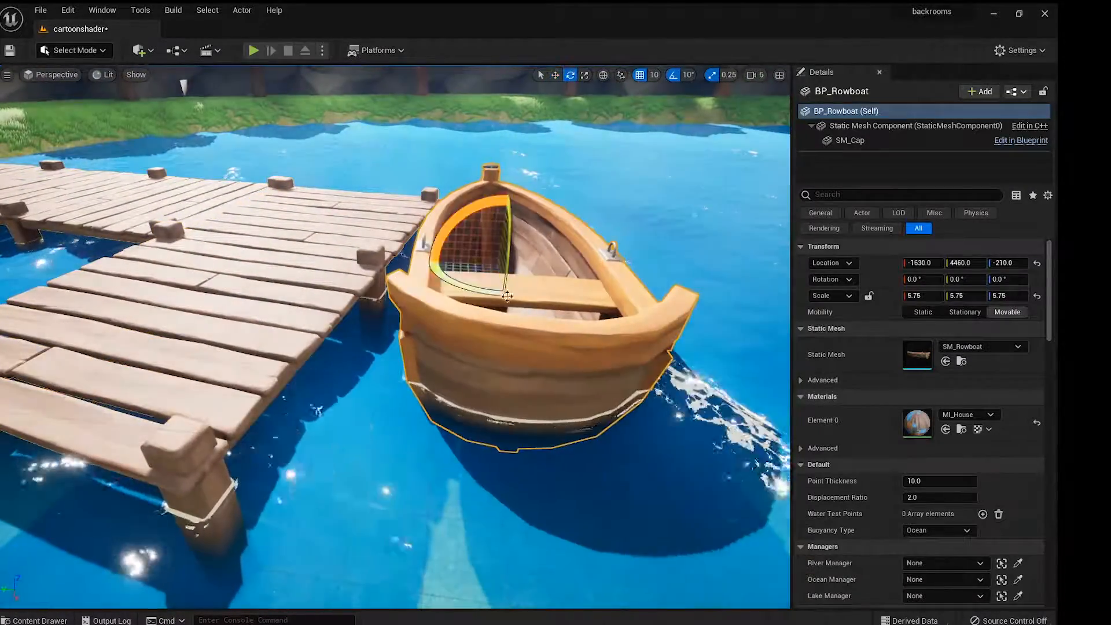
{"action": "left_click_drag", "start_coordinate": [507, 296], "coordinate": [490, 313]}
{"action": "key", "text": "r"}
{"action": "left_click", "coordinate": [555, 75]}
{"action": "mouse_move", "coordinate": [490, 313]}
{"action": "right_mouse_down"}
{"action": "mouse_move", "coordinate": [457, 232]}
{"action": "mouse_move", "coordinate": [324, 243]}
{"action": "mouse_move", "coordinate": [466, 314]}
{"action": "mouse_move", "coordinate": [336, 307]}
{"action": "mouse_move", "coordinate": [324, 295]}
{"action": "mouse_move", "coordinate": [333, 292]}
{"action": "right_mouse_up"}
{"action": "key", "text": "ctrl+s"}
Step: Place the SM_Rainbow mesh from the Rainbow folder into the level behind the lake
{"action": "key", "text": "ctrl+space"}
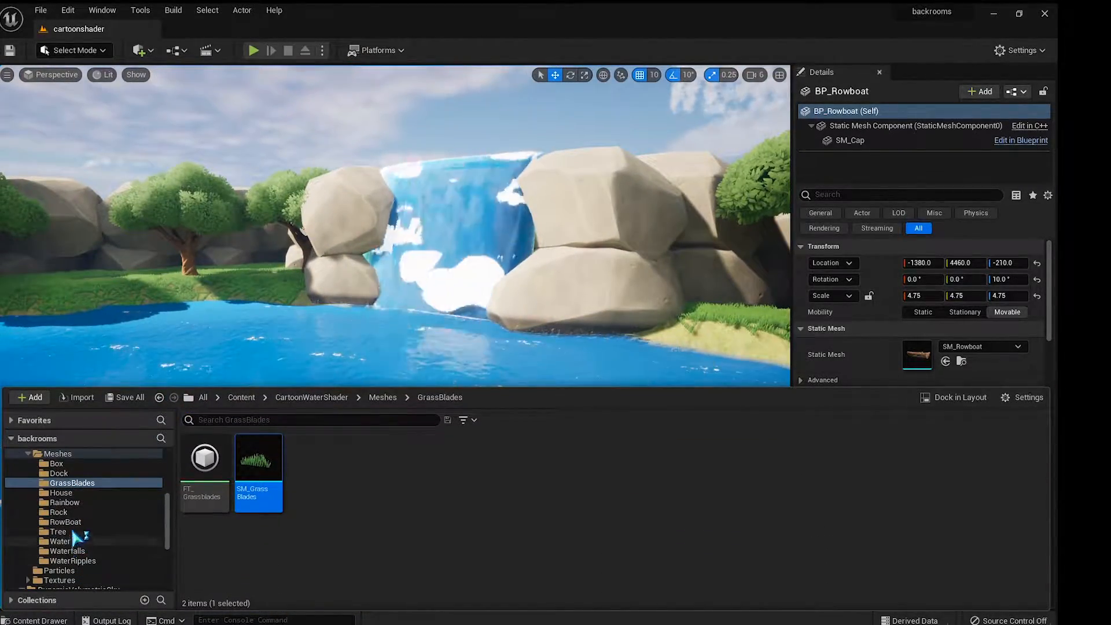
{"action": "left_click", "coordinate": [64, 502]}
{"action": "left_click_drag", "start_coordinate": [205, 463], "coordinate": [318, 381]}
{"action": "key", "text": "s"}
{"action": "mouse_move", "coordinate": [396, 352]}
{"action": "right_mouse_down"}
{"action": "mouse_move", "coordinate": [347, 324]}
{"action": "mouse_move", "coordinate": [422, 356]}
{"action": "mouse_move", "coordinate": [396, 352]}
{"action": "right_mouse_up"}
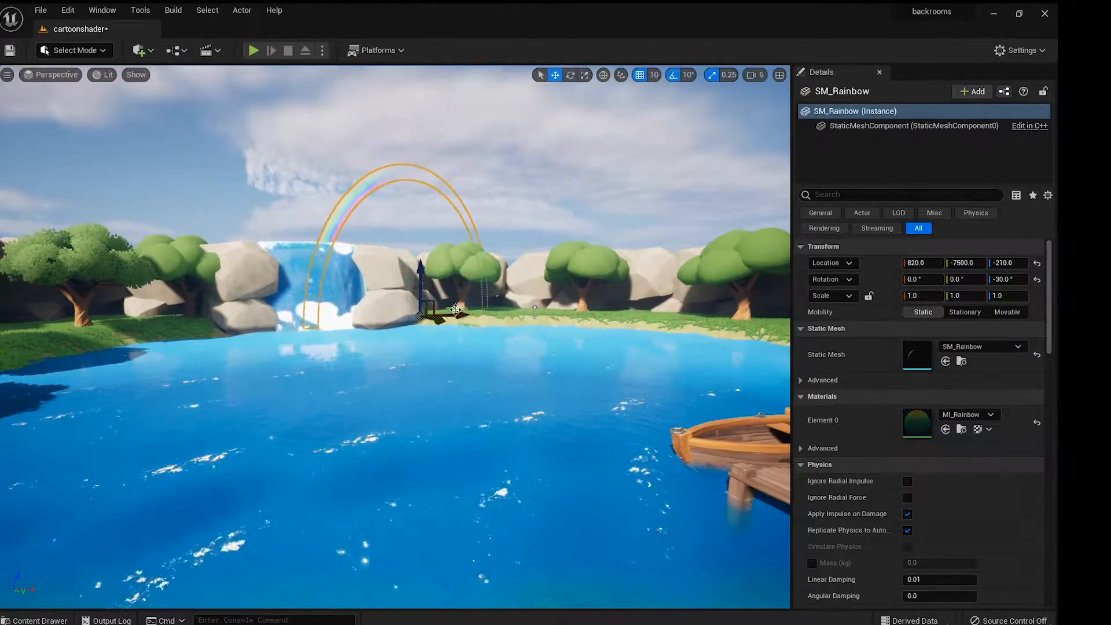
Step: Move the rainbow to X -3060, Y -4720 beside the waterfall and rotate it to -40° about Z
{"action": "left_click_drag", "start_coordinate": [455, 310], "coordinate": [647, 368]}
{"action": "right_click_drag", "start_coordinate": [647, 368], "coordinate": [582, 369]}
{"action": "key", "text": "w"}
{"action": "key", "text": "d"}
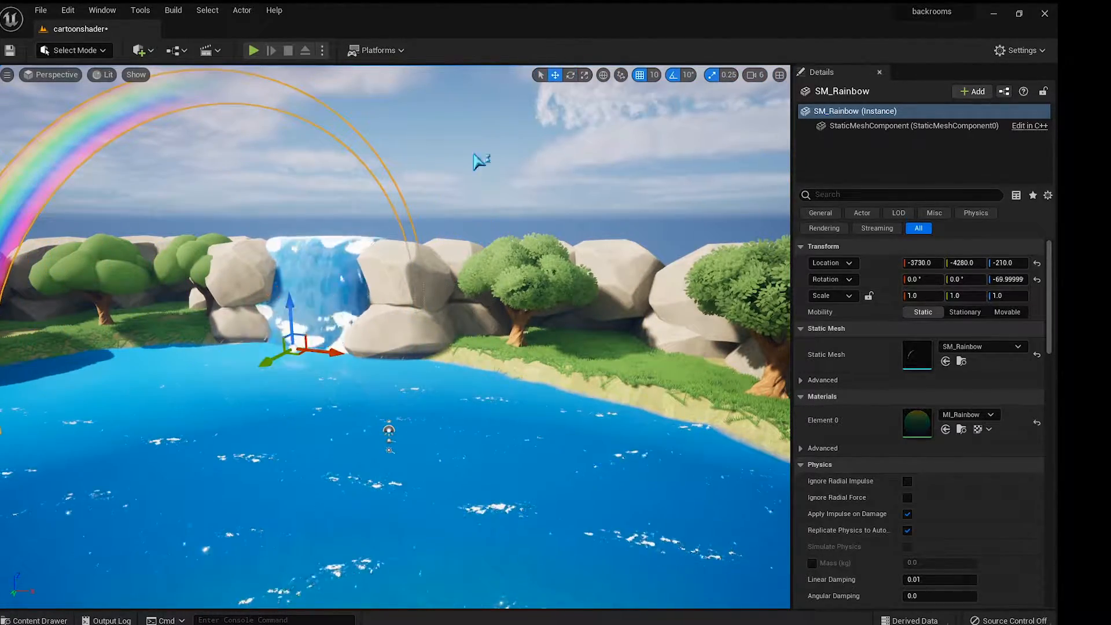
{"action": "left_click_drag", "start_coordinate": [267, 361], "coordinate": [338, 344]}
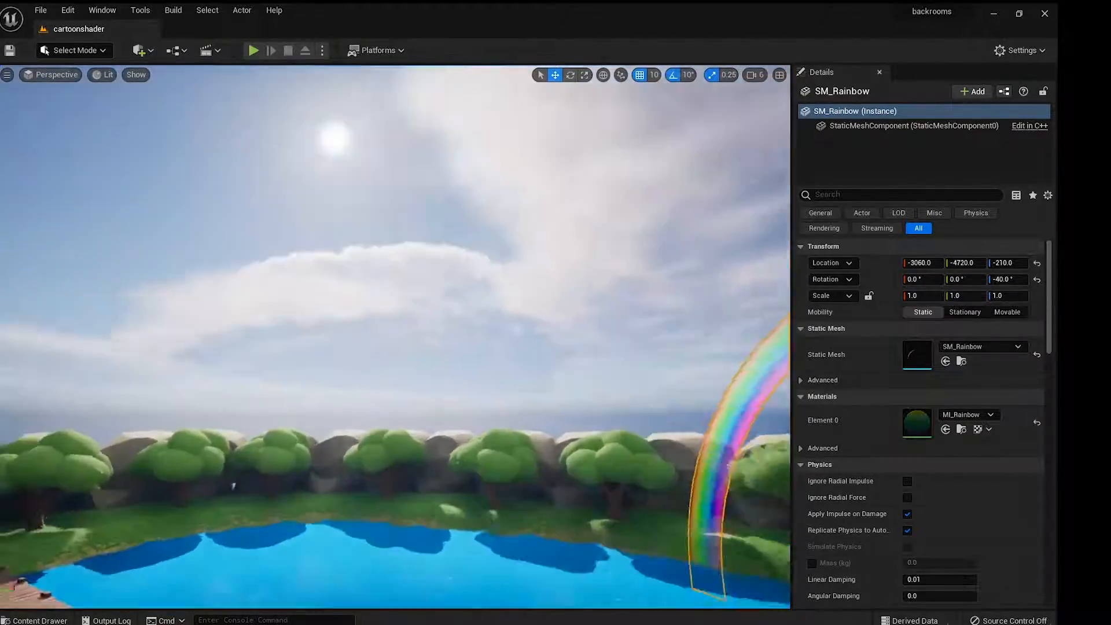
Step: Shift the lower cliff rock behind the trees along Y and duplicate it at Y 9687.76 to close the gaps in the wall
{"action": "key", "text": "w"}
{"action": "right_click_drag", "start_coordinate": [395, 336], "coordinate": [139, 393]}
{"action": "mouse_move", "coordinate": [389, 445]}
{"action": "right_mouse_down"}
{"action": "mouse_move", "coordinate": [370, 444]}
{"action": "mouse_move", "coordinate": [498, 446]}
{"action": "mouse_move", "coordinate": [389, 445]}
{"action": "right_mouse_up"}
{"action": "left_click", "coordinate": [612, 342]}
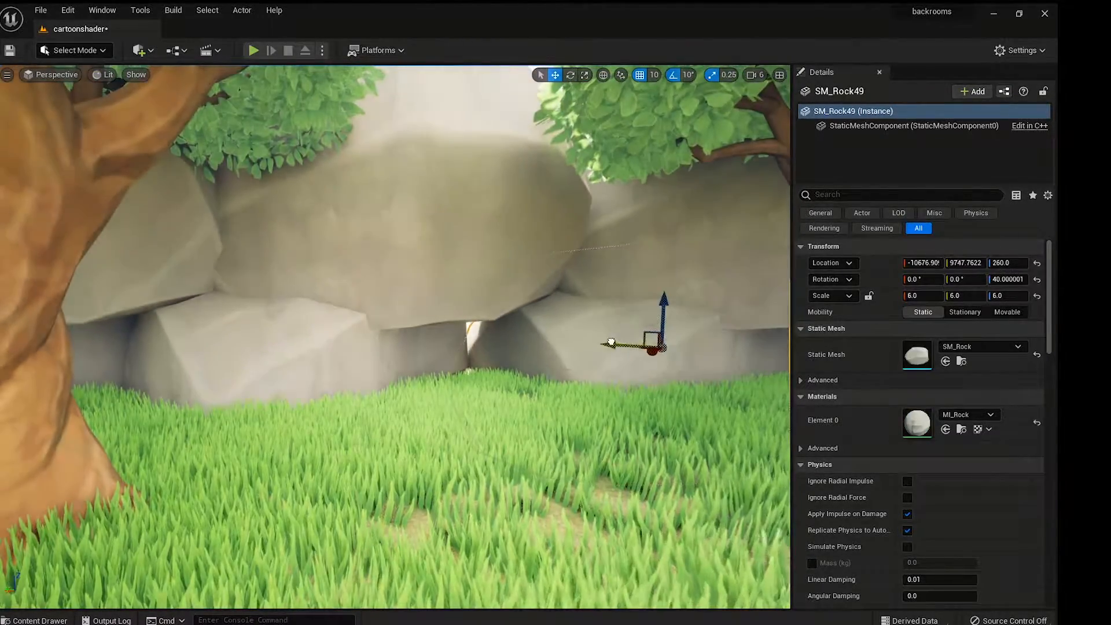
{"action": "right_click_drag", "start_coordinate": [585, 334], "coordinate": [552, 339]}
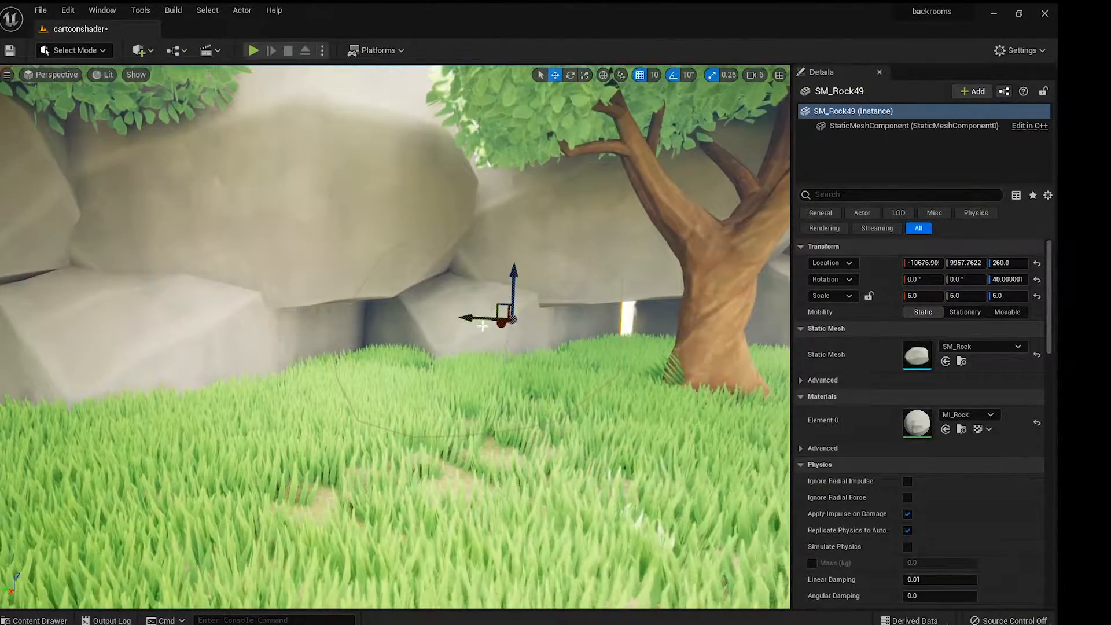
{"action": "left_click_drag", "start_coordinate": [483, 325], "coordinate": [508, 327], "text": "alt"}
{"action": "right_click_drag", "start_coordinate": [508, 327], "coordinate": [608, 327]}
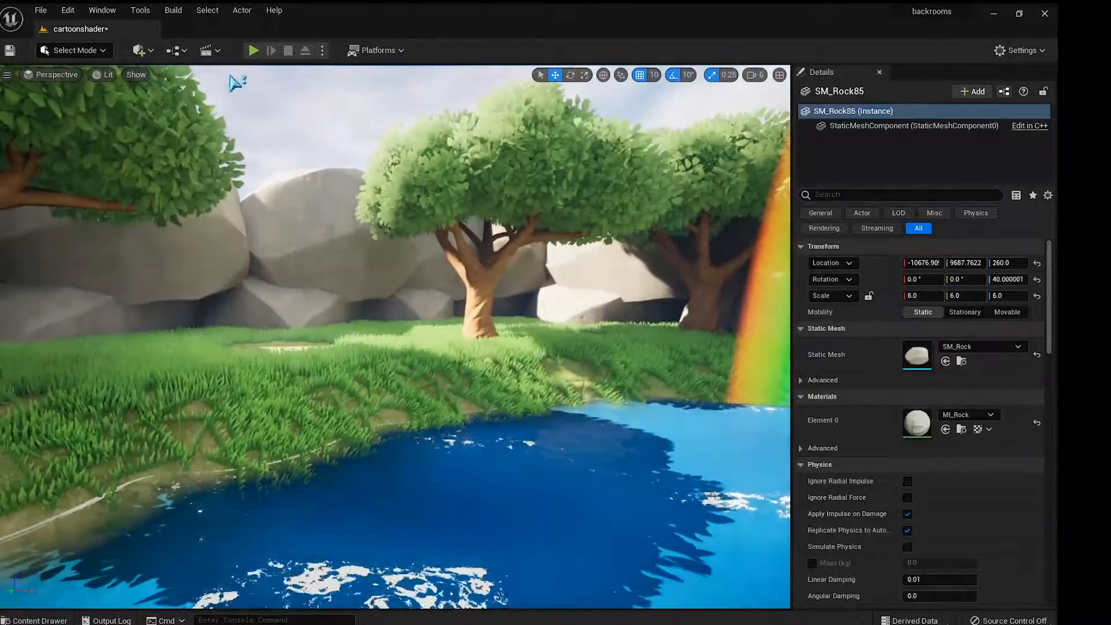
Step: Switch to Foliage Mode with the Erase tool and erase the grass overhanging the water on the shore near the rainbow
{"action": "left_click", "coordinate": [76, 50]}
{"action": "left_click", "coordinate": [99, 84]}
{"action": "left_click", "coordinate": [76, 50]}
{"action": "left_click", "coordinate": [99, 95]}
{"action": "mouse_move", "coordinate": [405, 277]}
{"action": "right_mouse_down"}
{"action": "mouse_move", "coordinate": [454, 301]}
{"action": "mouse_move", "coordinate": [555, 312]}
{"action": "right_mouse_up"}
{"action": "left_click", "coordinate": [136, 131]}
{"action": "left_click_drag", "start_coordinate": [555, 312], "coordinate": [417, 306]}
{"action": "right_click_drag", "start_coordinate": [590, 301], "coordinate": [527, 303]}
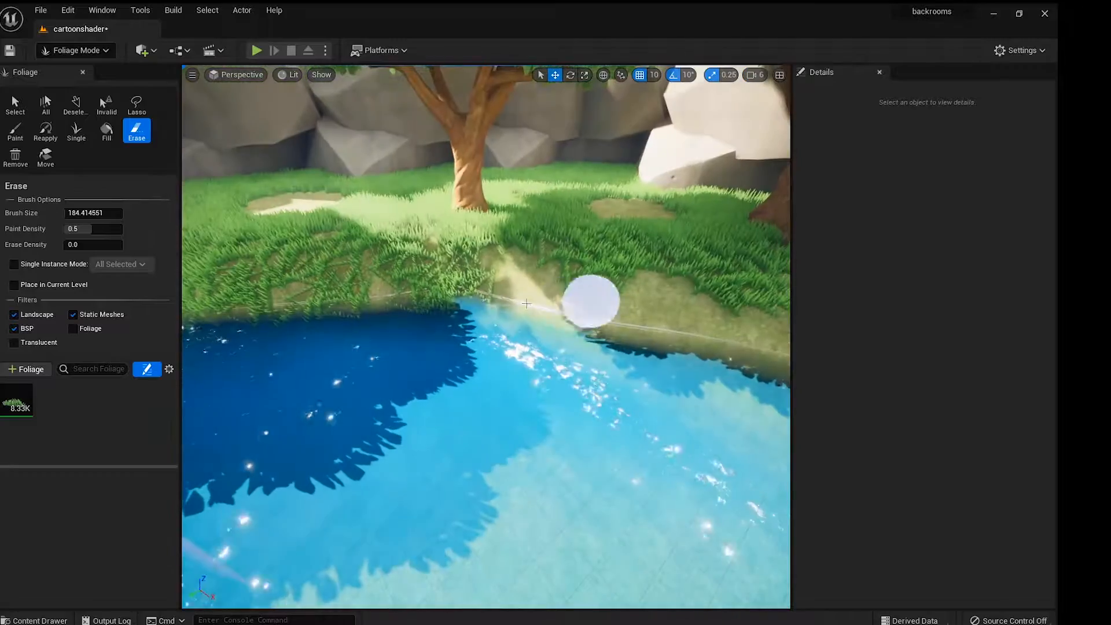
{"action": "left_click_drag", "start_coordinate": [526, 303], "coordinate": [307, 295]}
Step: Erase the shoreline grass from the rainbow's foot along the tree-lined bank towards the house
{"action": "right_click_drag", "start_coordinate": [307, 294], "coordinate": [384, 280]}
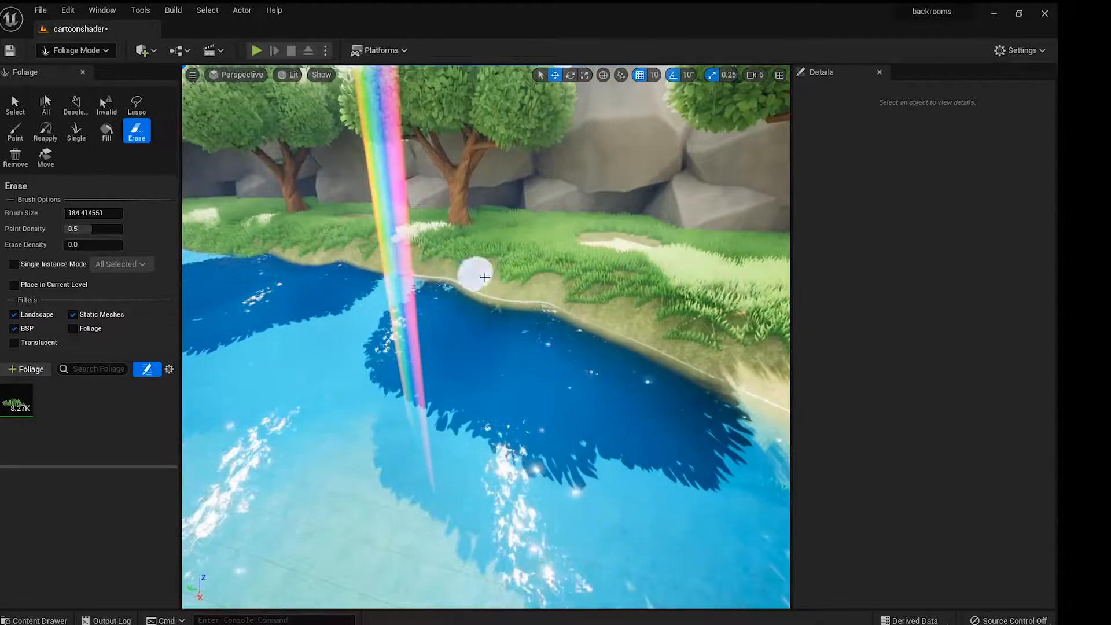
{"action": "right_click_drag", "start_coordinate": [484, 277], "coordinate": [556, 295]}
{"action": "mouse_move", "coordinate": [687, 364]}
{"action": "left_mouse_down"}
{"action": "mouse_move", "coordinate": [342, 359]}
{"action": "mouse_move", "coordinate": [355, 359]}
{"action": "left_mouse_up"}
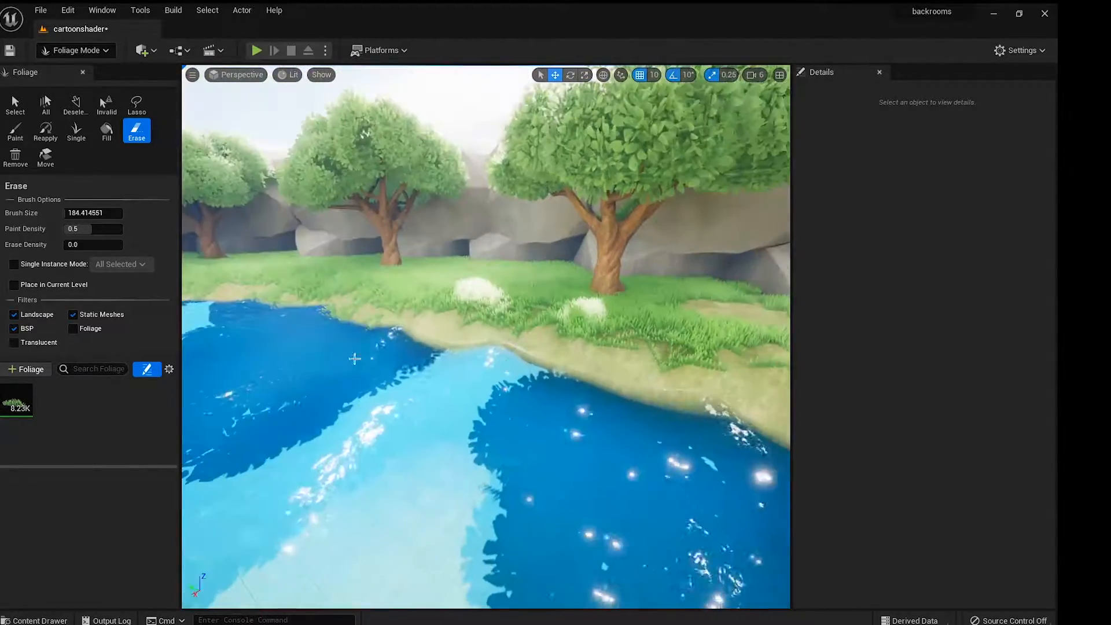
{"action": "mouse_move", "coordinate": [374, 324]}
{"action": "right_mouse_down"}
{"action": "mouse_move", "coordinate": [324, 289]}
{"action": "mouse_move", "coordinate": [278, 324]}
{"action": "right_mouse_up"}
{"action": "left_click_drag", "start_coordinate": [484, 397], "coordinate": [372, 390]}
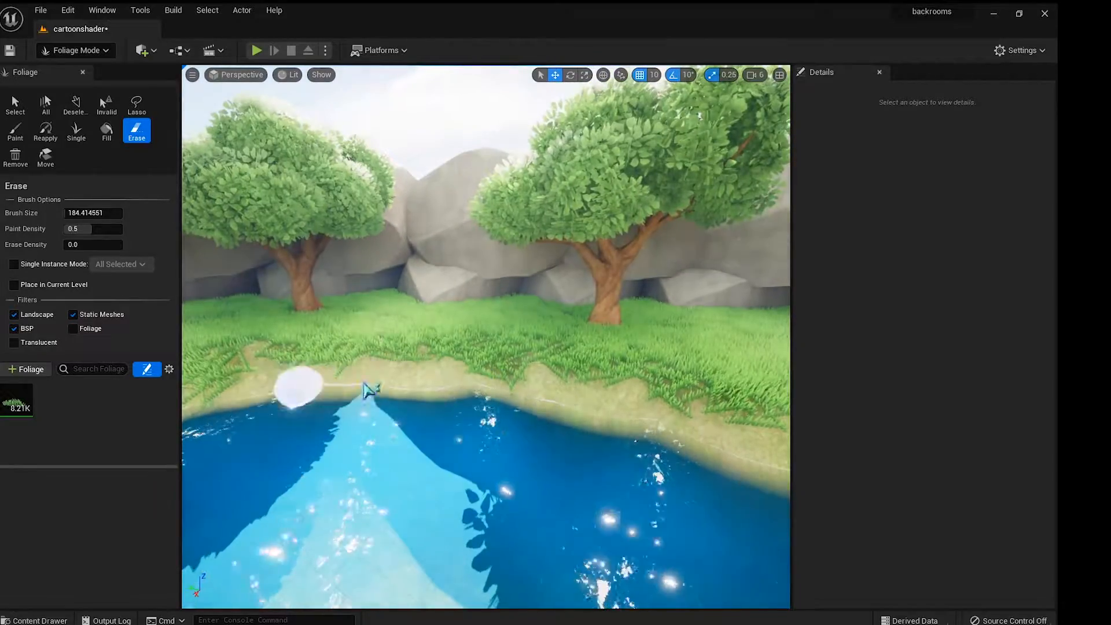
{"action": "right_click_drag", "start_coordinate": [373, 390], "coordinate": [313, 376]}
{"action": "left_click_drag", "start_coordinate": [359, 359], "coordinate": [303, 362]}
{"action": "right_click_drag", "start_coordinate": [303, 363], "coordinate": [254, 353]}
{"action": "left_click_drag", "start_coordinate": [457, 353], "coordinate": [397, 340]}
Step: Erase the grass at the water's edge on both sides of the pier in front of the house
{"action": "right_click_drag", "start_coordinate": [397, 339], "coordinate": [301, 347]}
{"action": "right_click_drag", "start_coordinate": [401, 419], "coordinate": [290, 420]}
{"action": "left_click_drag", "start_coordinate": [525, 439], "coordinate": [405, 421]}
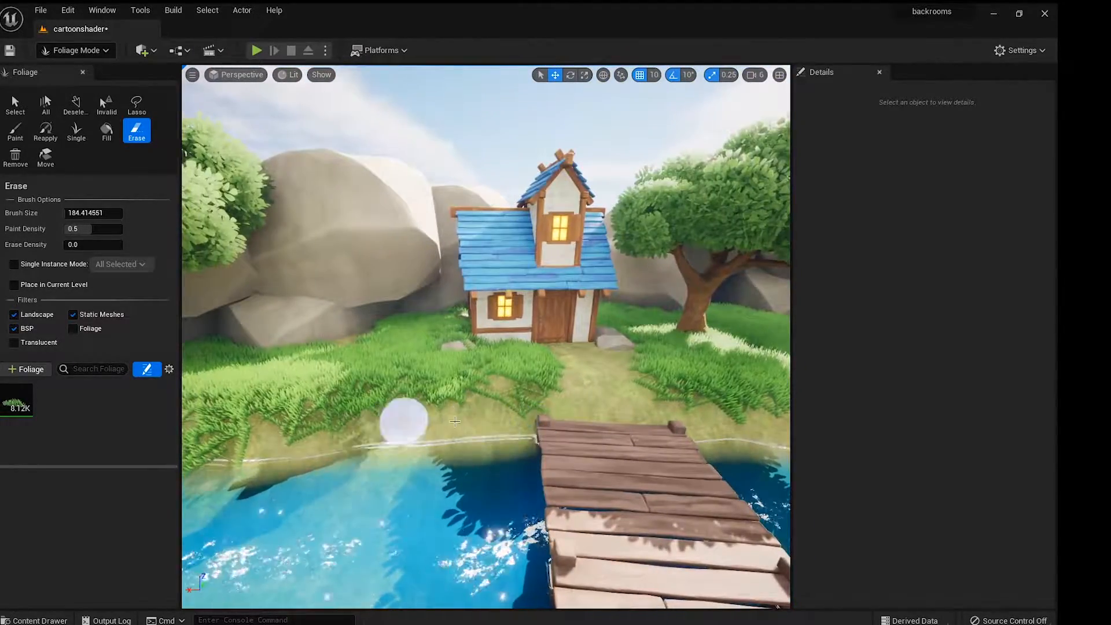
{"action": "right_click_drag", "start_coordinate": [404, 422], "coordinate": [347, 422]}
{"action": "left_click_drag", "start_coordinate": [454, 443], "coordinate": [387, 409]}
{"action": "right_click_drag", "start_coordinate": [386, 410], "coordinate": [335, 405]}
{"action": "left_click_drag", "start_coordinate": [420, 390], "coordinate": [350, 346]}
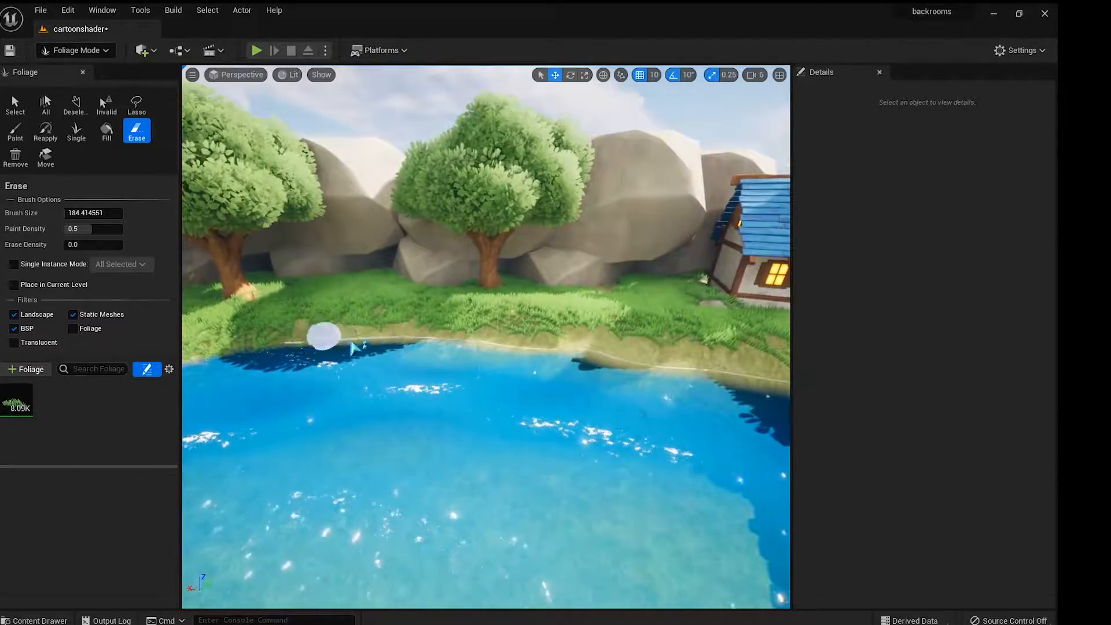
Step: Erase the grass along the sandy bank beyond the house so the strip beside the water is bare
{"action": "right_click_drag", "start_coordinate": [351, 346], "coordinate": [307, 333]}
{"action": "left_click_drag", "start_coordinate": [342, 329], "coordinate": [273, 320]}
{"action": "right_click_drag", "start_coordinate": [273, 319], "coordinate": [225, 318]}
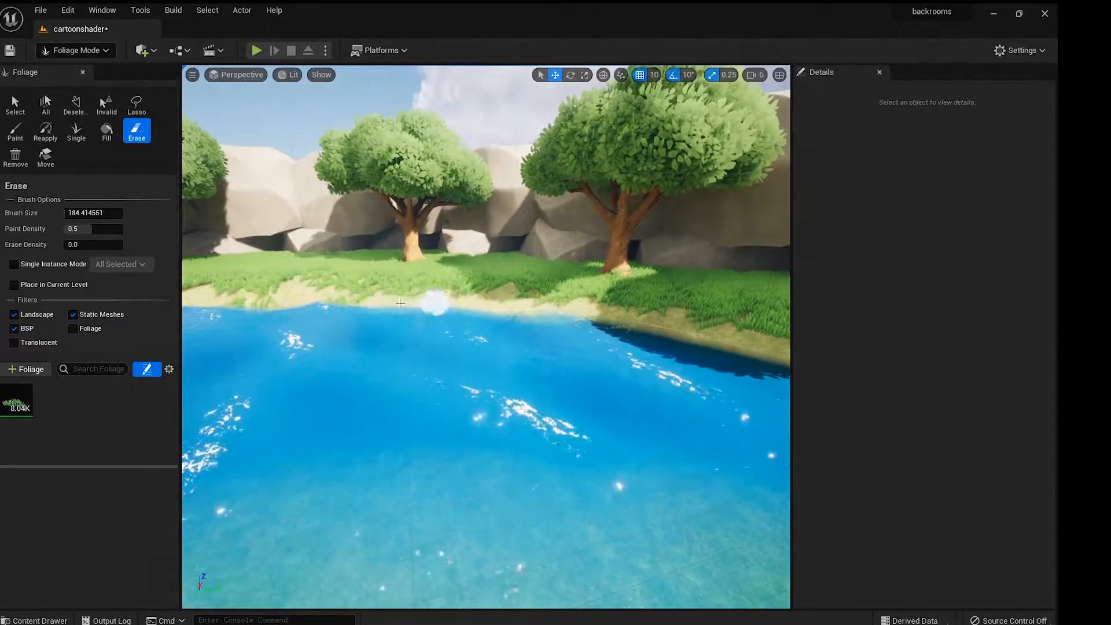
{"action": "right_click_drag", "start_coordinate": [292, 300], "coordinate": [214, 278]}
{"action": "left_click_drag", "start_coordinate": [605, 375], "coordinate": [547, 386]}
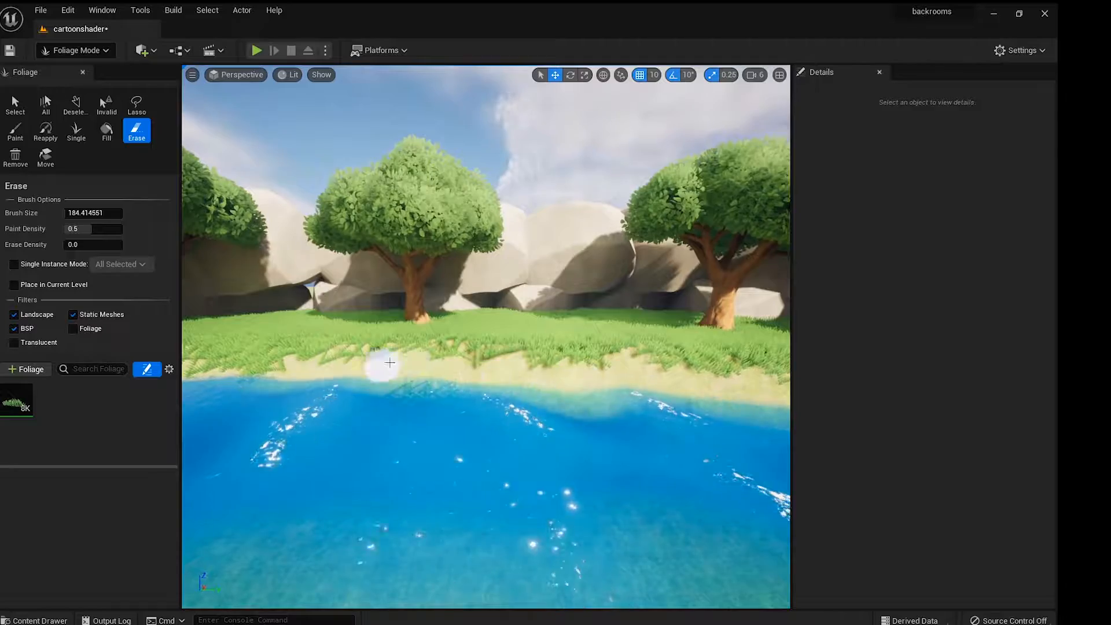
{"action": "mouse_move", "coordinate": [278, 364]}
{"action": "right_mouse_down"}
{"action": "mouse_move", "coordinate": [232, 342]}
{"action": "mouse_move", "coordinate": [214, 376]}
{"action": "right_mouse_up"}
{"action": "left_click_drag", "start_coordinate": [530, 387], "coordinate": [347, 377]}
Step: Erase the remaining shoreline grass up to the rocks at the end of the bank, plus a patch near the trees
{"action": "right_click_drag", "start_coordinate": [347, 376], "coordinate": [289, 368]}
{"action": "mouse_move", "coordinate": [649, 351]}
{"action": "right_mouse_down"}
{"action": "mouse_move", "coordinate": [596, 342]}
{"action": "mouse_move", "coordinate": [590, 376]}
{"action": "right_mouse_up"}
{"action": "left_click_drag", "start_coordinate": [665, 347], "coordinate": [557, 326]}
{"action": "right_click_drag", "start_coordinate": [557, 325], "coordinate": [509, 313]}
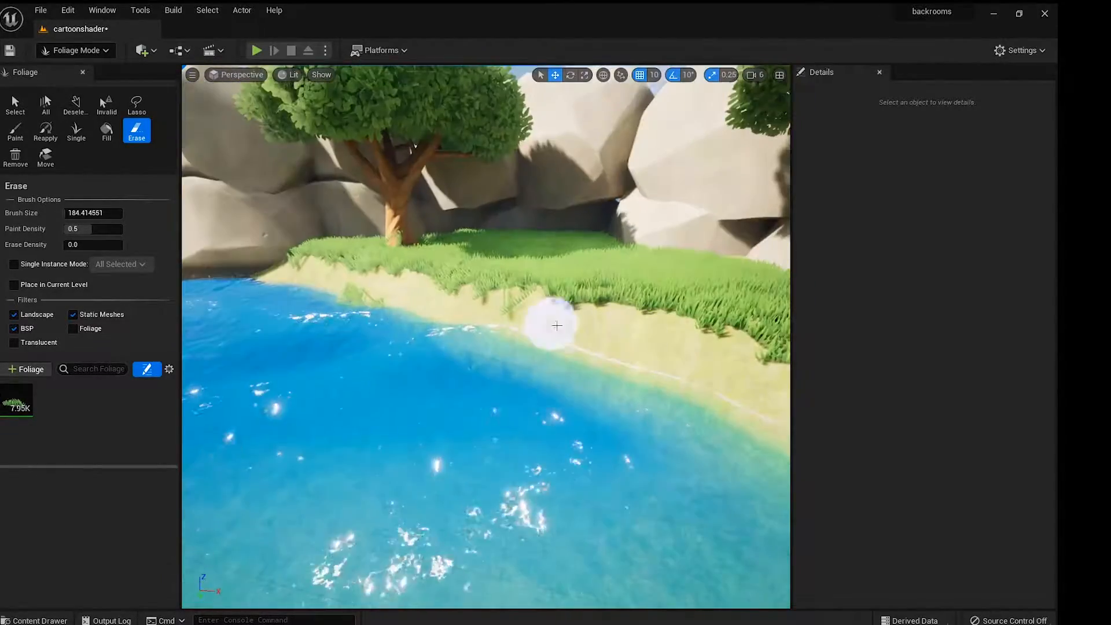
{"action": "mouse_move", "coordinate": [300, 269]}
{"action": "right_mouse_down"}
{"action": "mouse_move", "coordinate": [266, 264]}
{"action": "mouse_move", "coordinate": [244, 324]}
{"action": "mouse_move", "coordinate": [197, 307]}
{"action": "right_mouse_up"}
{"action": "left_click_drag", "start_coordinate": [463, 243], "coordinate": [492, 254]}
{"action": "right_click_drag", "start_coordinate": [492, 254], "coordinate": [405, 249]}
{"action": "right_click_drag", "start_coordinate": [543, 232], "coordinate": [509, 226]}
{"action": "left_click_drag", "start_coordinate": [512, 304], "coordinate": [476, 311]}
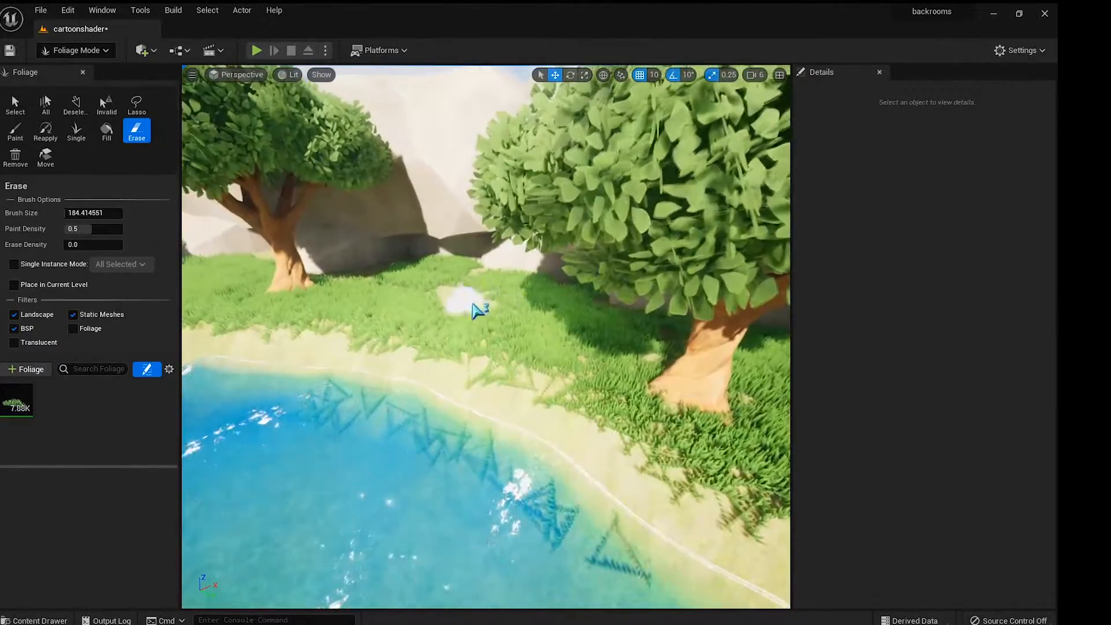
Step: Erase the last stray grass patch on the bank, save the level and return to Select Mode
{"action": "right_click_drag", "start_coordinate": [477, 310], "coordinate": [545, 301]}
{"action": "left_click_drag", "start_coordinate": [565, 345], "coordinate": [565, 322]}
{"action": "right_click_drag", "start_coordinate": [564, 321], "coordinate": [631, 347]}
{"action": "key", "text": "ctrl+s"}
{"action": "left_click", "coordinate": [75, 51]}
{"action": "left_click", "coordinate": [71, 69]}
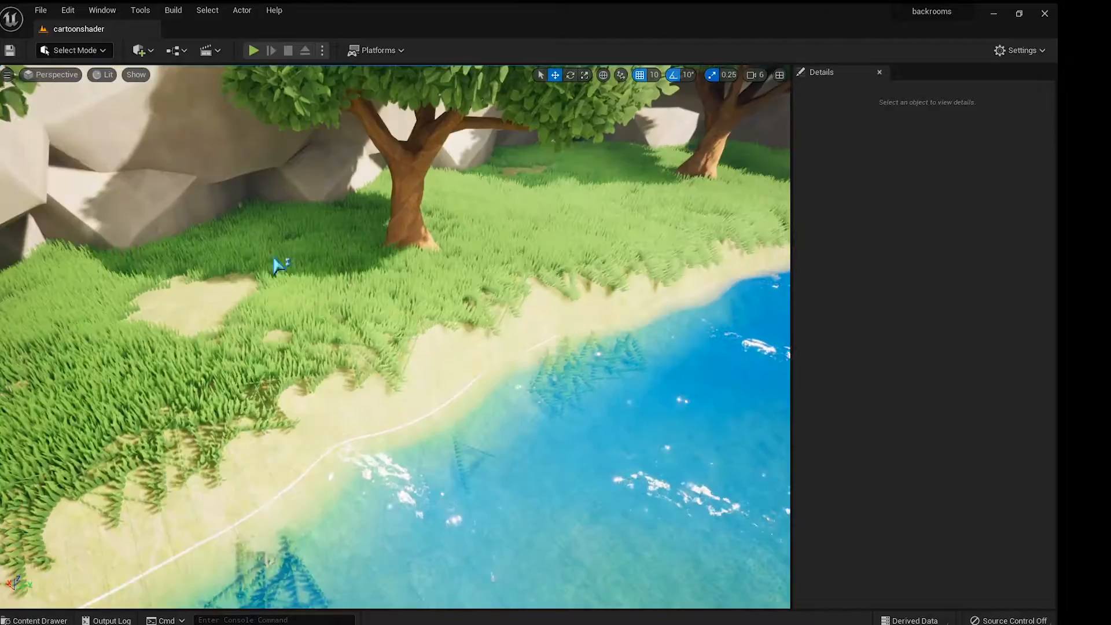
Step: Place an SM_Box crate from the Box folder in the lake near the rowboat, scaled to 2 and tilted -10° about X
{"action": "right_click_drag", "start_coordinate": [278, 260], "coordinate": [400, 261]}
{"action": "key", "text": "ctrl+space"}
{"action": "left_click", "coordinate": [56, 464]}
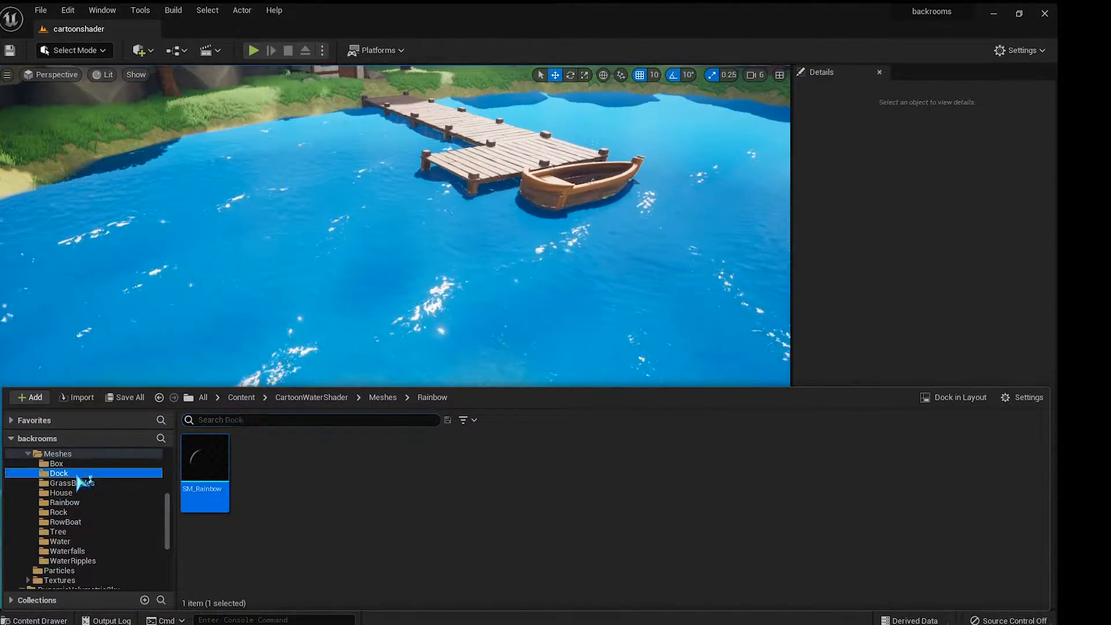
{"action": "left_click_drag", "start_coordinate": [205, 463], "coordinate": [583, 324]}
{"action": "key", "text": "r"}
{"action": "key", "text": "e"}
{"action": "right_click_drag", "start_coordinate": [583, 324], "coordinate": [521, 289]}
{"action": "key", "text": "w"}
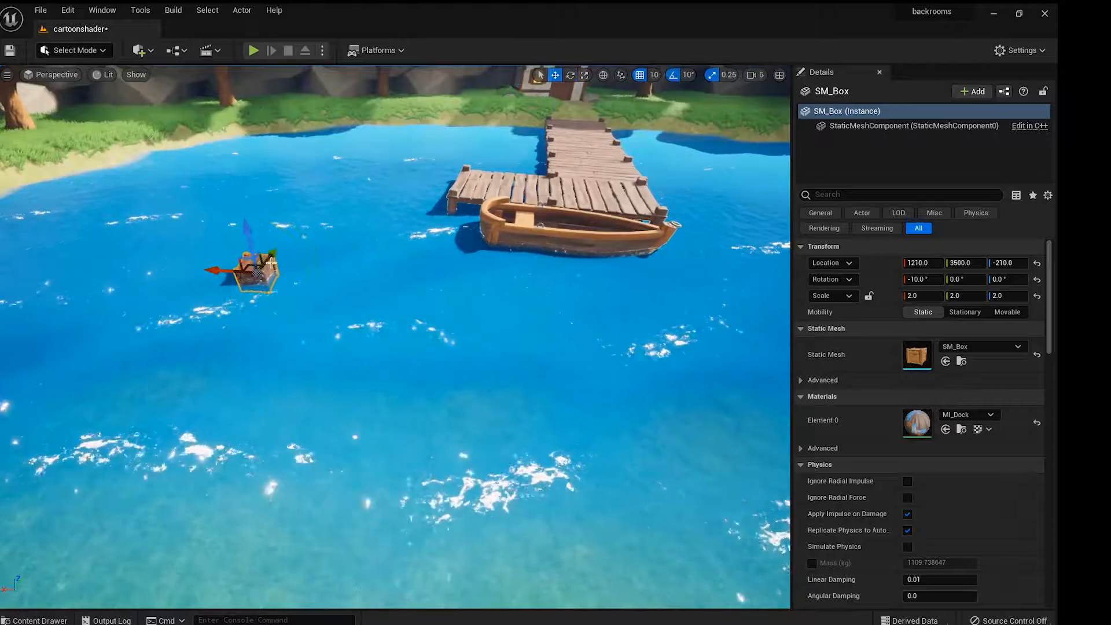
Step: Duplicate the crate, move the copy to X -790, Y 2140 in open water and rotate it
{"action": "left_click_drag", "start_coordinate": [246, 272], "coordinate": [506, 317], "text": "alt"}
{"action": "left_click_drag", "start_coordinate": [512, 268], "coordinate": [525, 338]}
{"action": "right_click_drag", "start_coordinate": [525, 338], "coordinate": [538, 365]}
{"action": "key", "text": "e"}
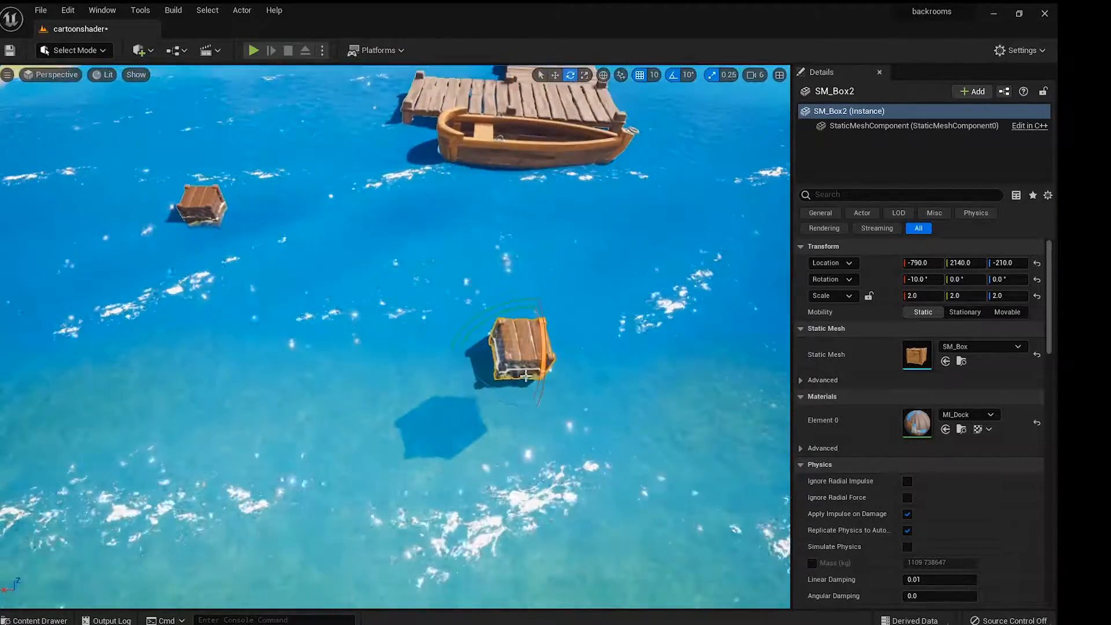
{"action": "left_click_drag", "start_coordinate": [542, 309], "coordinate": [560, 331]}
Step: Duplicate another crate and place it near the waterfall at X -2650, Y -1740, tilted 20° about X and -20° about Y
{"action": "right_click_drag", "start_coordinate": [560, 331], "coordinate": [509, 313]}
{"action": "key", "text": "w"}
{"action": "left_click_drag", "start_coordinate": [607, 302], "coordinate": [307, 338], "text": "alt"}
{"action": "right_click_drag", "start_coordinate": [307, 338], "coordinate": [231, 338]}
{"action": "left_click_drag", "start_coordinate": [411, 324], "coordinate": [344, 250]}
{"action": "key", "text": "e"}
{"action": "key", "text": "w"}
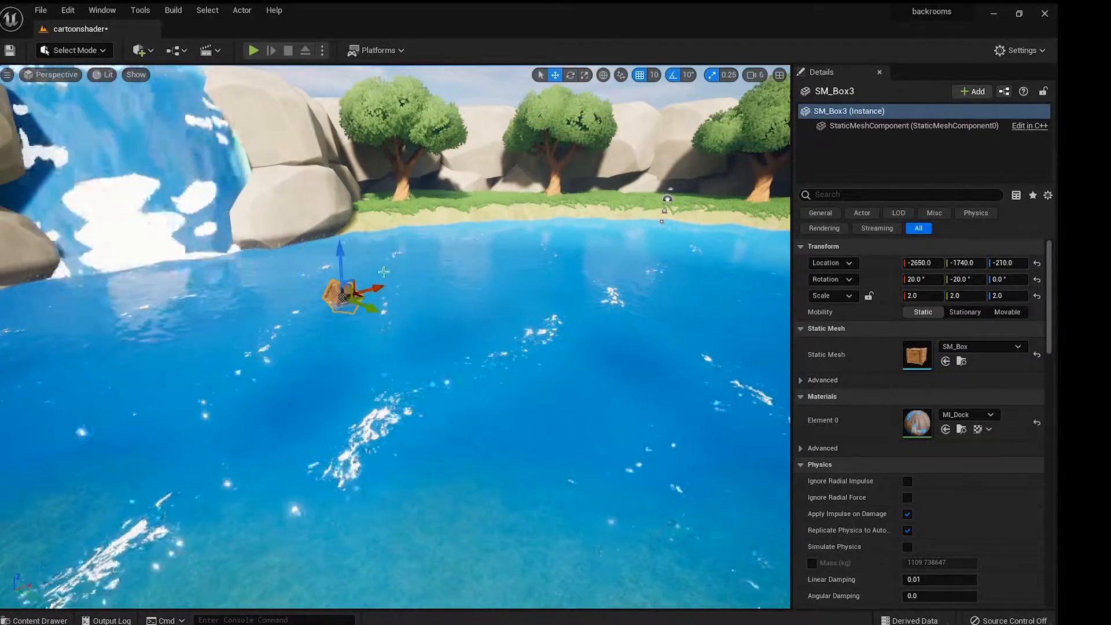
Step: Duplicate the crate near the waterfall to X 10, tilt the copy differently and save the level
{"action": "left_click_drag", "start_coordinate": [373, 288], "coordinate": [532, 252], "text": "alt"}
{"action": "key", "text": "e"}
{"action": "left_click_drag", "start_coordinate": [492, 198], "coordinate": [560, 283]}
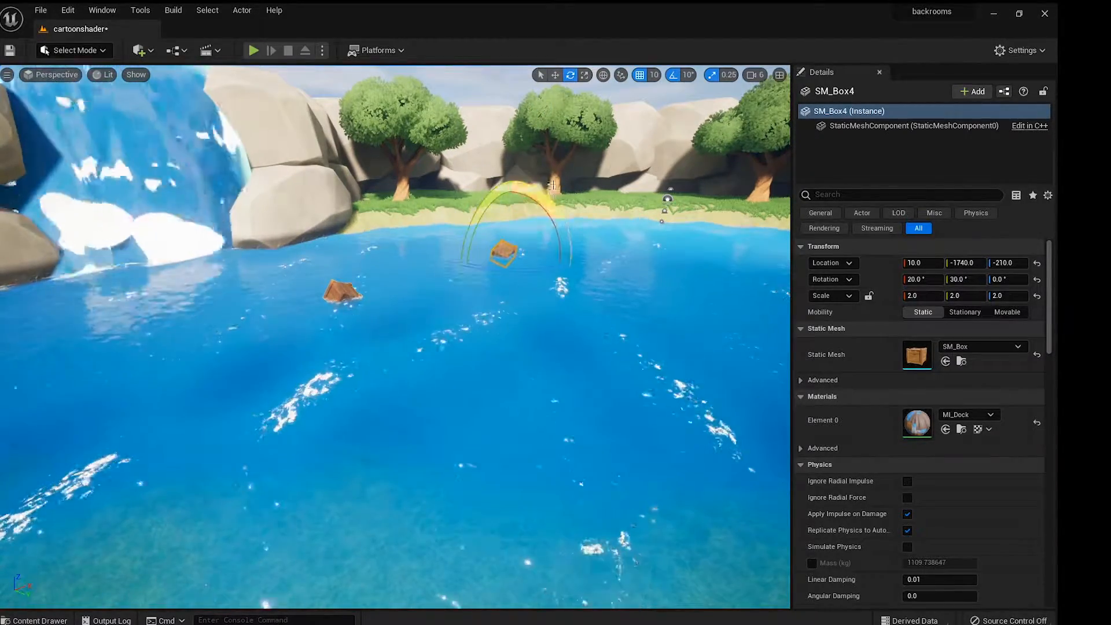
{"action": "left_click_drag", "start_coordinate": [566, 249], "coordinate": [563, 284]}
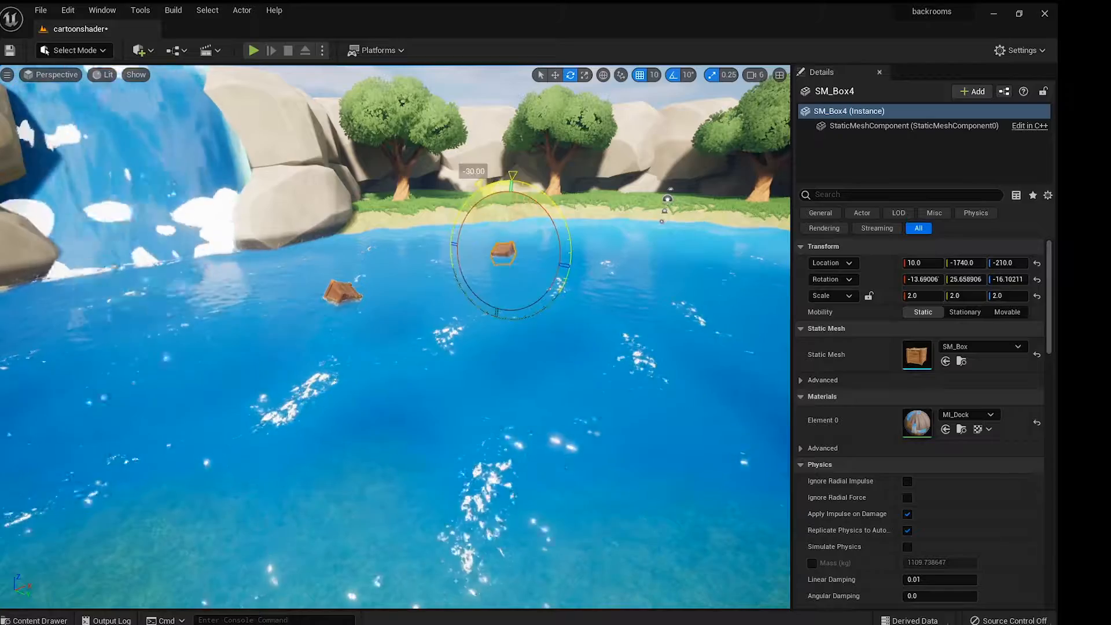
{"action": "key", "text": "ctrl+s"}
Step: Place the PS_UnderwaterDirt particle system from the Particles folder in the water at the waterfall's base
{"action": "left_click", "coordinate": [342, 294]}
{"action": "right_click_drag", "start_coordinate": [342, 295], "coordinate": [253, 350]}
{"action": "key", "text": "ctrl+space"}
{"action": "scroll", "coordinate": [102, 525], "scroll_direction": "down", "scroll_amount": 2}
{"action": "left_click", "coordinate": [99, 513]}
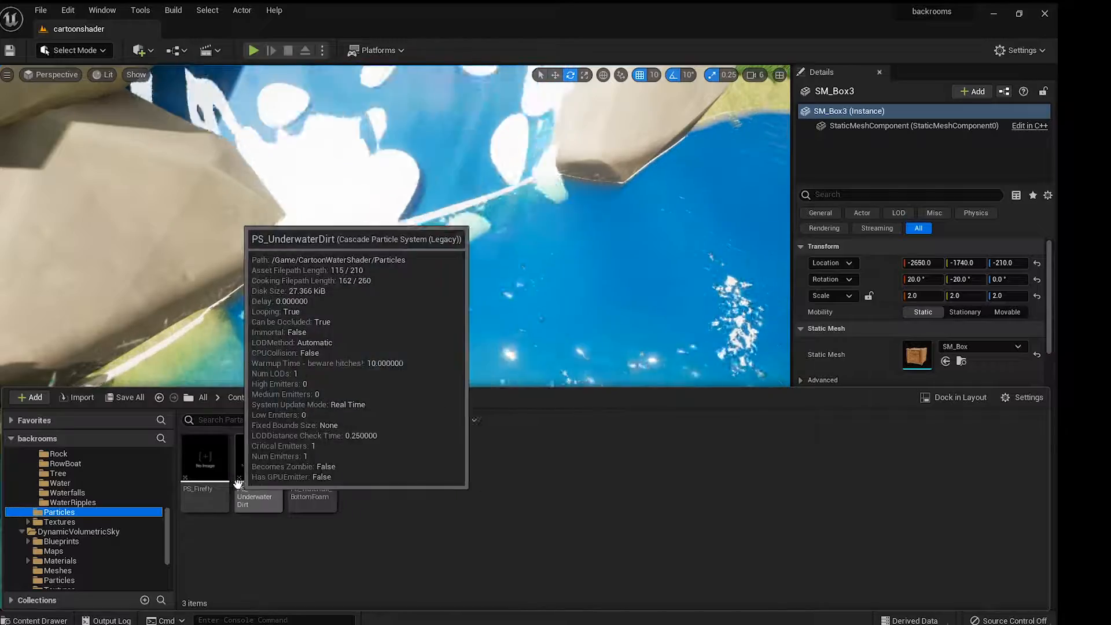
{"action": "left_click_drag", "start_coordinate": [238, 484], "coordinate": [405, 290]}
{"action": "key", "text": "r"}
{"action": "key", "text": "Escape"}
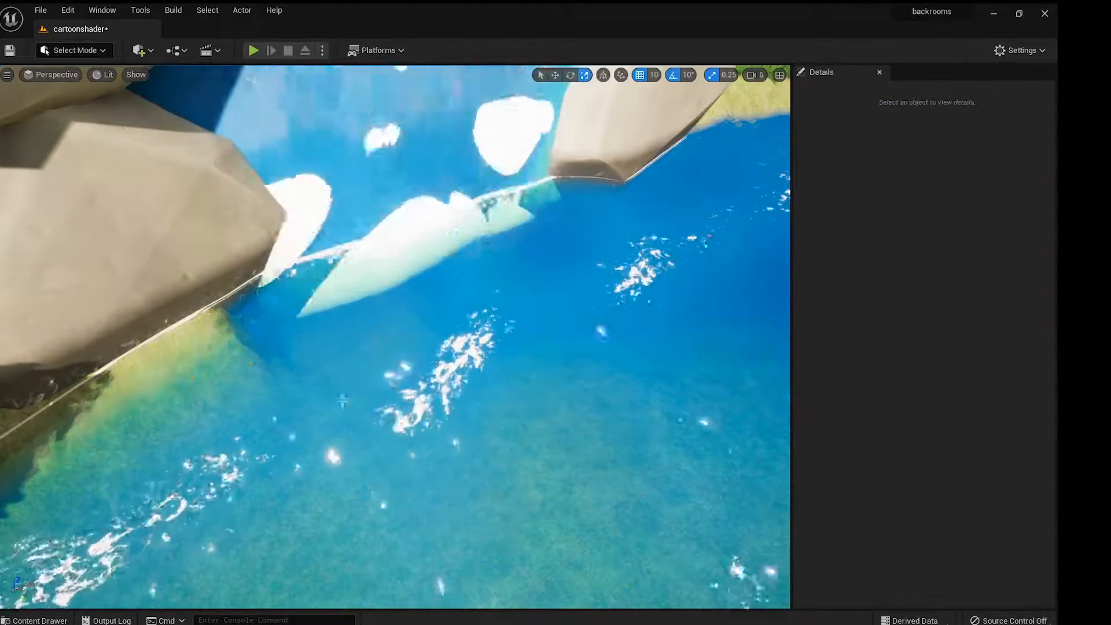
Step: Place PS_Waterfall_BottomFoam at the foot of the waterfall and scale it to 6 in X and 3.75 in Y
{"action": "key", "text": "ctrl+space"}
{"action": "left_click_drag", "start_coordinate": [304, 483], "coordinate": [503, 227]}
{"action": "left_click_drag", "start_coordinate": [419, 288], "coordinate": [450, 316]}
{"action": "key", "text": "w"}
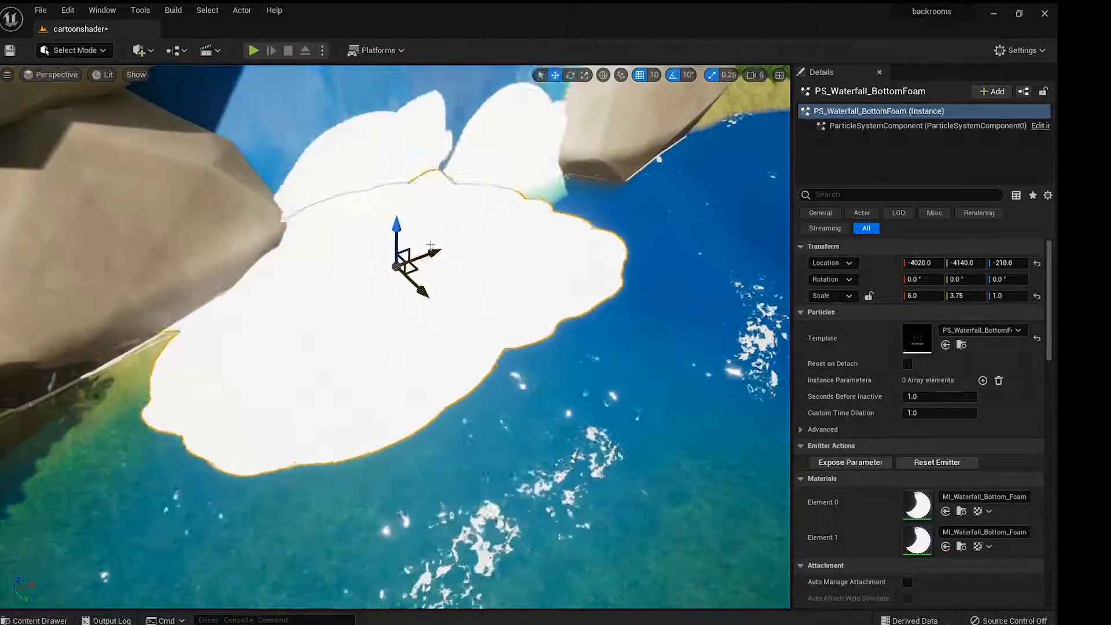
Step: Move the foam to X -3460, Y -4250 under the waterfall, widen its X scale to 7 and save the level
{"action": "left_click_drag", "start_coordinate": [433, 251], "coordinate": [506, 227]}
{"action": "left_click_drag", "start_coordinate": [499, 268], "coordinate": [492, 206]}
{"action": "key", "text": "r"}
{"action": "right_click_drag", "start_coordinate": [492, 207], "coordinate": [458, 144]}
{"action": "key", "text": "w"}
{"action": "left_click_drag", "start_coordinate": [329, 349], "coordinate": [350, 358]}
{"action": "key", "text": "ctrl+s"}
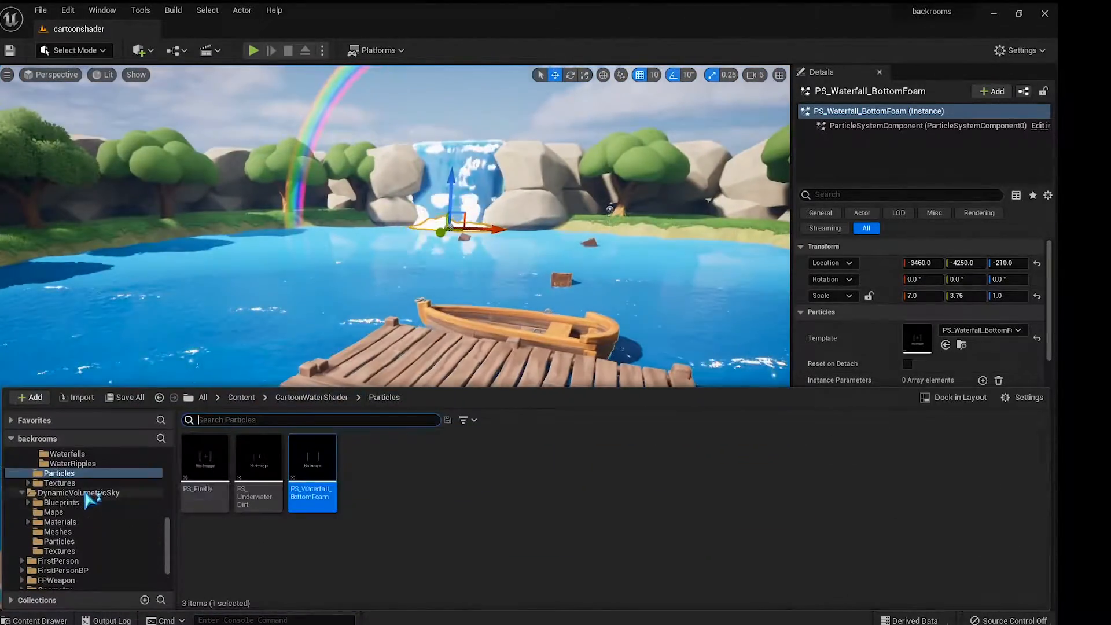
Step: Add BP_DynamicVolumetricSky from its Blueprints folder and set its longitude to about 136.34 and latitude to about 78.48
{"action": "left_click", "coordinate": [64, 503]}
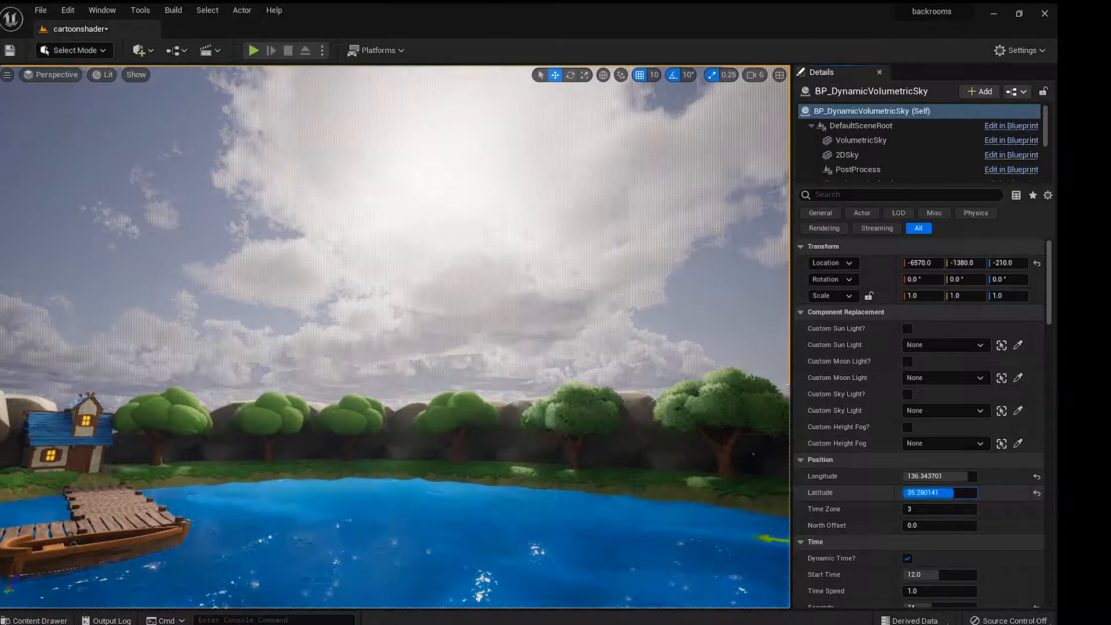
{"action": "left_click_drag", "start_coordinate": [954, 493], "coordinate": [972, 493]}
{"action": "right_click_drag", "start_coordinate": [513, 416], "coordinate": [144, 415]}
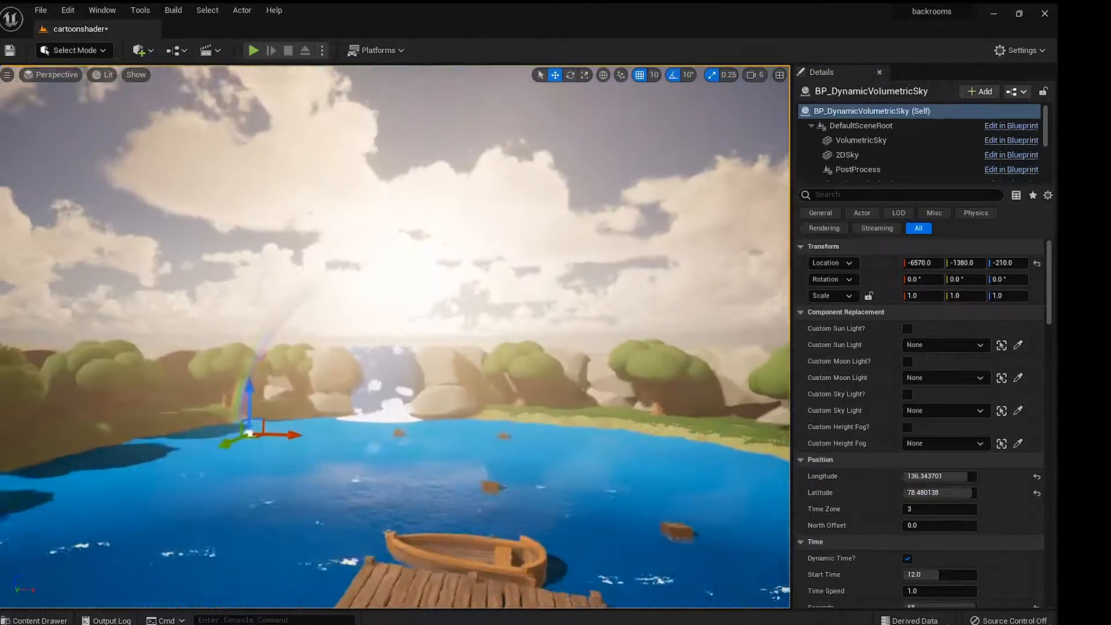
{"action": "right_click_drag", "start_coordinate": [511, 441], "coordinate": [511, 492]}
Step: Try the Clear Sky, Partially cloudy and Cloudy presets as the sky's current weather
{"action": "scroll", "coordinate": [933, 521], "scroll_direction": "down", "scroll_amount": 8}
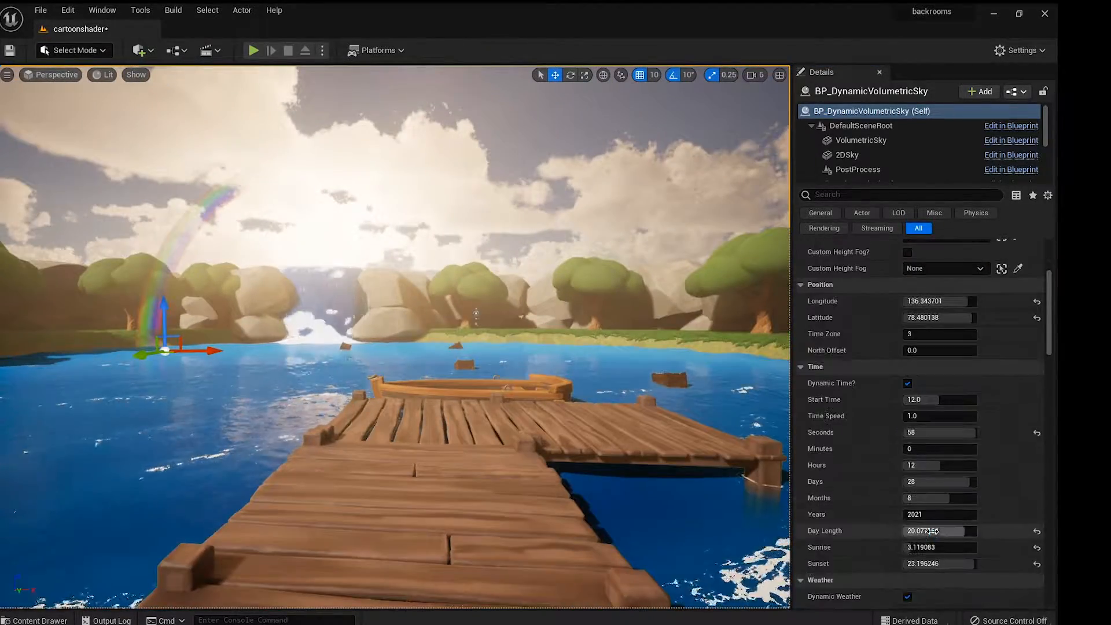
{"action": "scroll", "coordinate": [929, 528], "scroll_direction": "down", "scroll_amount": 4}
{"action": "left_click", "coordinate": [938, 513]}
{"action": "left_click", "coordinate": [967, 528]}
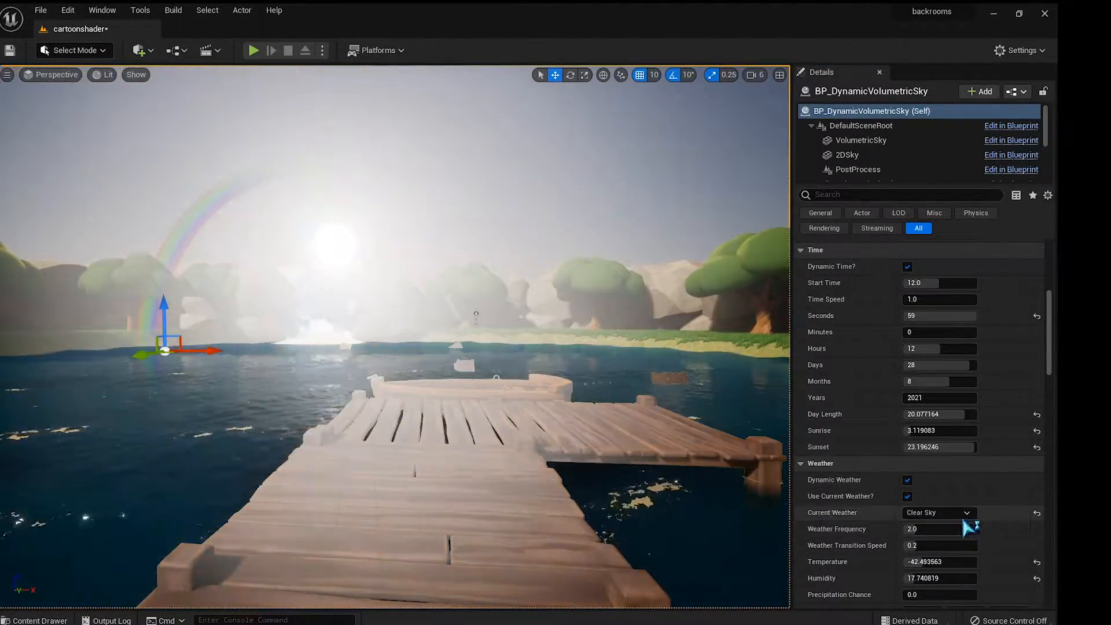
{"action": "left_click", "coordinate": [966, 514]}
{"action": "left_click", "coordinate": [956, 536]}
{"action": "left_click", "coordinate": [952, 514]}
{"action": "left_click", "coordinate": [943, 548]}
Step: Switch the sky's current weather through Overcast, Foggy and Rain, ending on Snow
{"action": "left_click", "coordinate": [957, 514]}
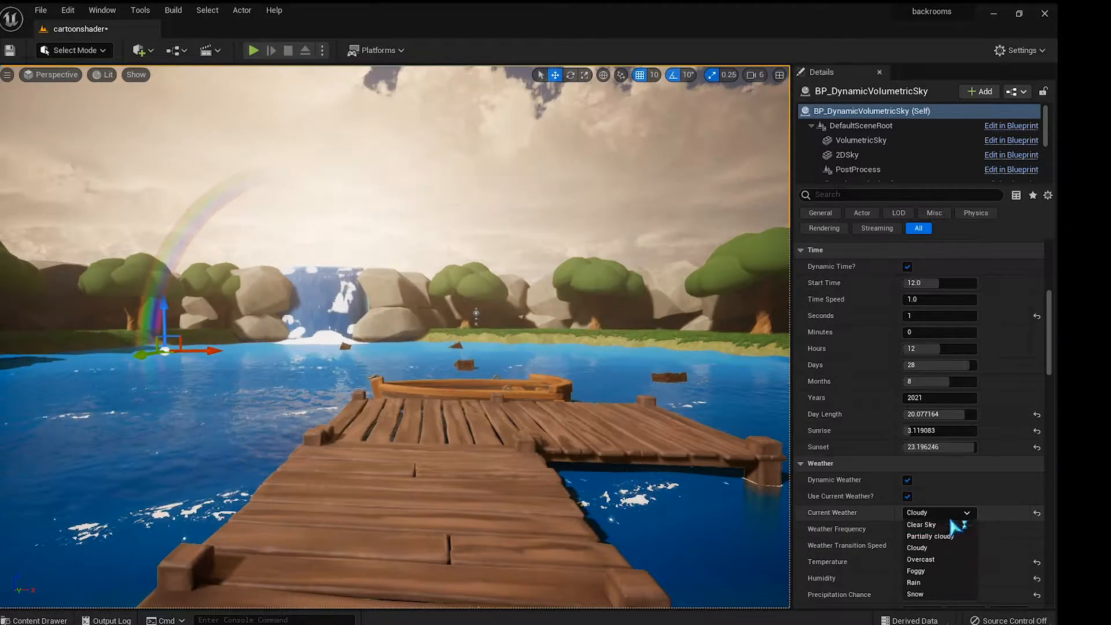
{"action": "left_click", "coordinate": [926, 559]}
{"action": "left_click", "coordinate": [945, 514]}
{"action": "left_click", "coordinate": [926, 571]}
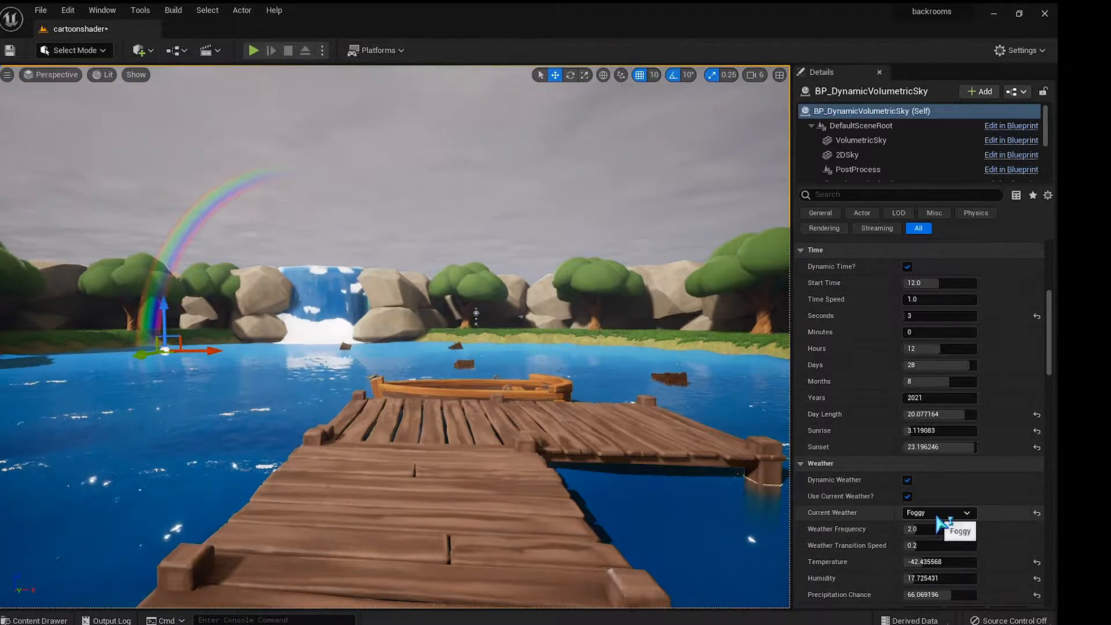
{"action": "left_click", "coordinate": [937, 516]}
{"action": "left_click", "coordinate": [921, 583]}
{"action": "left_click", "coordinate": [944, 516]}
{"action": "left_click", "coordinate": [929, 595]}
{"action": "right_click_drag", "start_coordinate": [718, 474], "coordinate": [697, 466]}
{"action": "scroll", "coordinate": [909, 385], "scroll_direction": "up", "scroll_amount": 8}
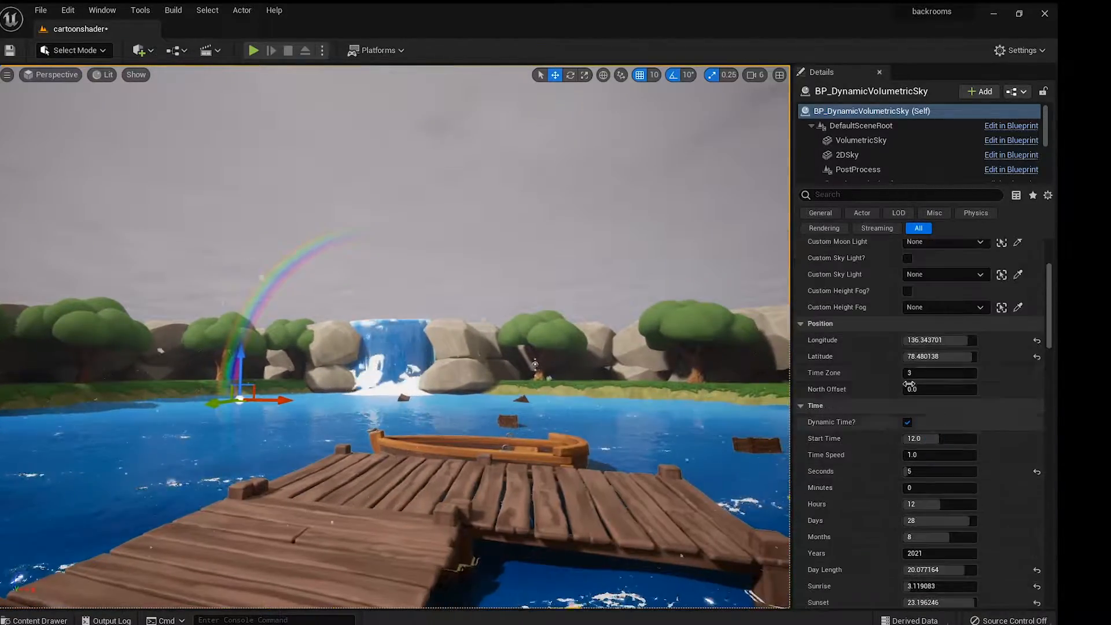
Step: Set the volumetric sky's longitude to about 127.70 and latitude to 90, and save the level
{"action": "mouse_move", "coordinate": [924, 340]}
{"action": "left_mouse_down"}
{"action": "mouse_move", "coordinate": [884, 340]}
{"action": "mouse_move", "coordinate": [922, 340]}
{"action": "mouse_move", "coordinate": [931, 356]}
{"action": "left_mouse_up"}
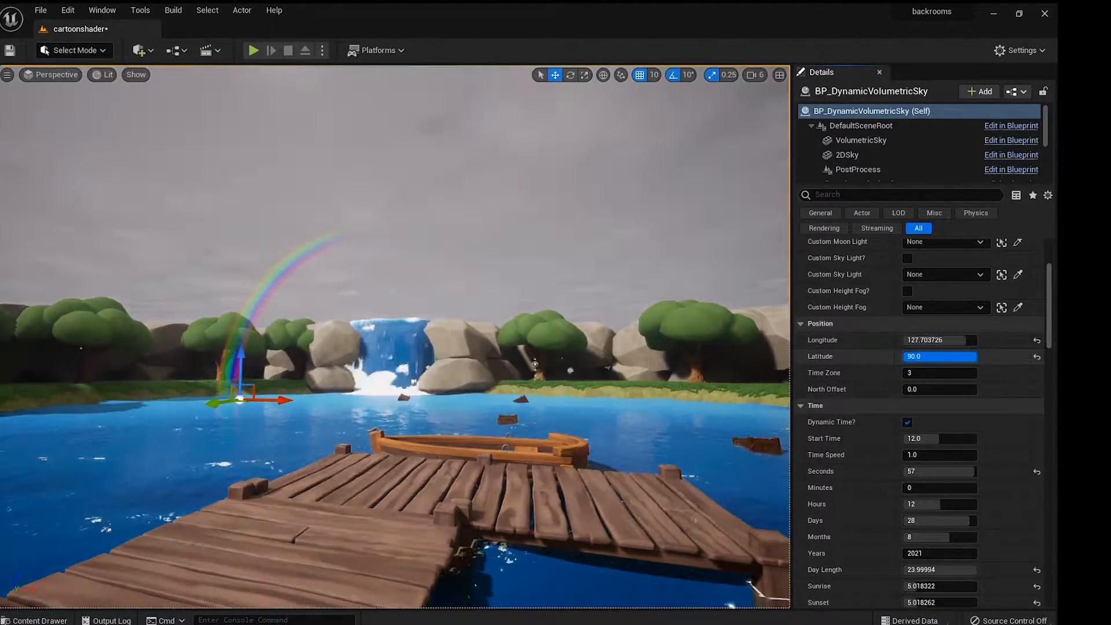
{"action": "scroll", "coordinate": [918, 476], "scroll_direction": "up", "scroll_amount": 3}
{"action": "scroll", "coordinate": [942, 503], "scroll_direction": "down", "scroll_amount": 1}
{"action": "left_click_drag", "start_coordinate": [933, 494], "coordinate": [955, 495]}
{"action": "right_click_drag", "start_coordinate": [718, 486], "coordinate": [579, 533]}
{"action": "key", "text": "ctrl+s"}
Step: Place an SM_Rock mesh on the bare patch of ground beside the tree and scale it up
{"action": "key", "text": "w"}
{"action": "key", "text": "ctrl+space"}
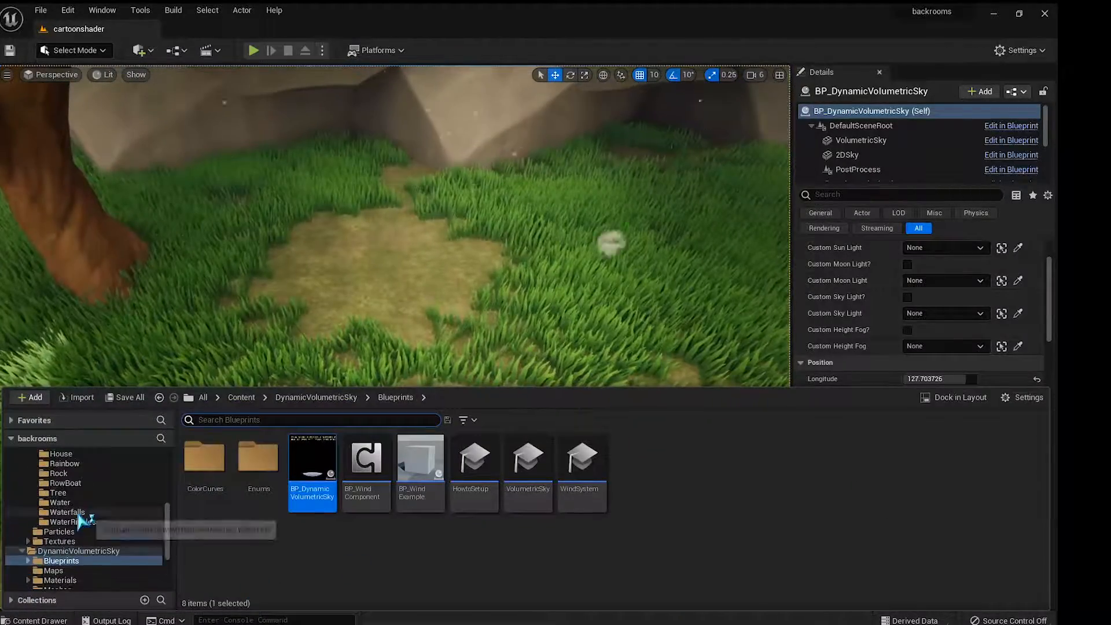
{"action": "left_click", "coordinate": [59, 512]}
{"action": "left_click_drag", "start_coordinate": [205, 463], "coordinate": [369, 289]}
{"action": "right_click_drag", "start_coordinate": [368, 290], "coordinate": [374, 366]}
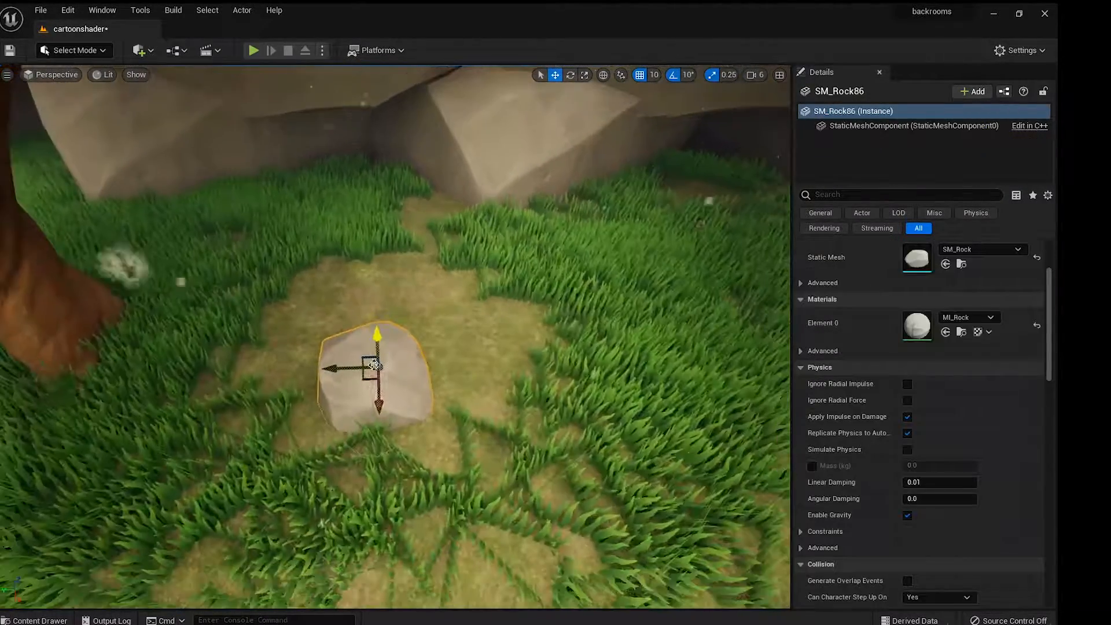
{"action": "key", "text": "ctrl+z"}
{"action": "left_click_drag", "start_coordinate": [378, 336], "coordinate": [405, 312]}
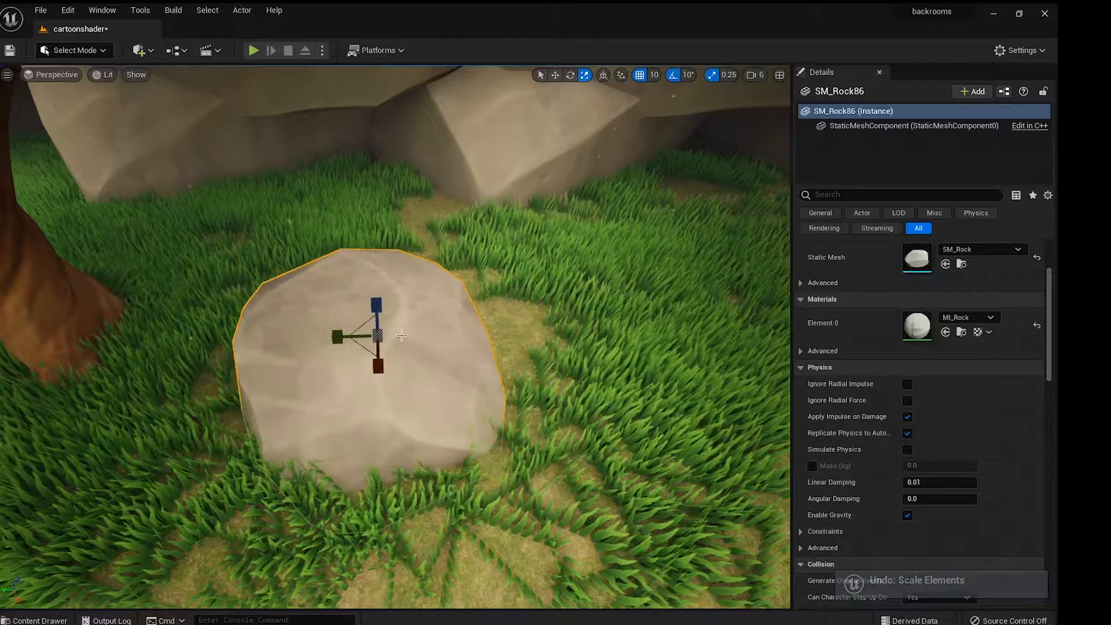
Step: Add another SM_Rock to the grass by the bare patch and adjust its scale
{"action": "right_click_drag", "start_coordinate": [405, 313], "coordinate": [297, 445]}
{"action": "key", "text": "ctrl+space"}
{"action": "left_click_drag", "start_coordinate": [205, 463], "coordinate": [255, 278]}
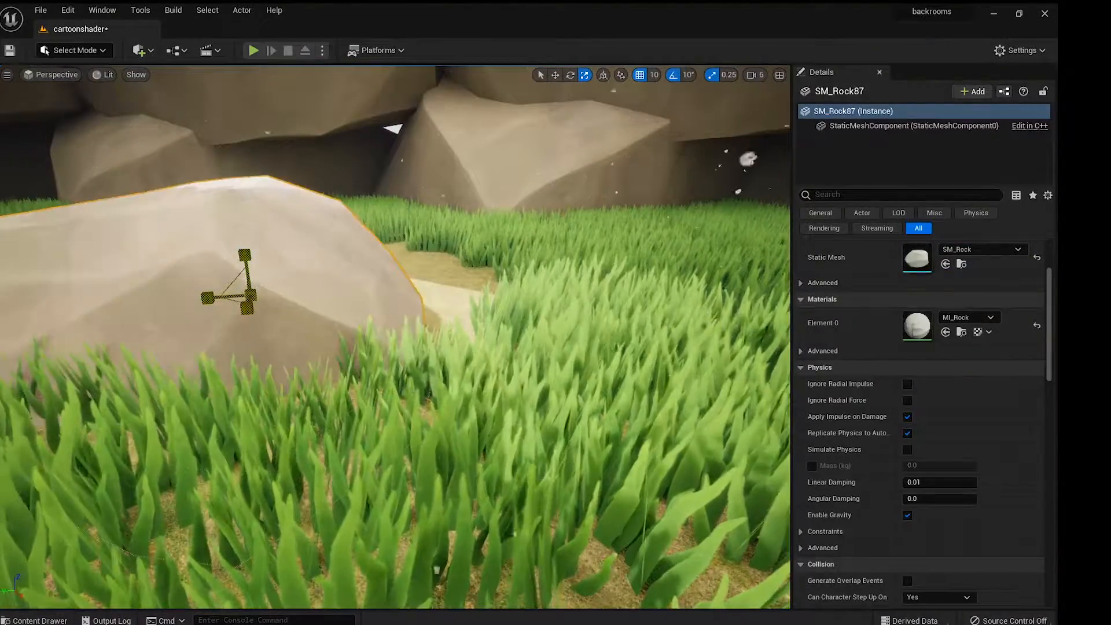
{"action": "right_click_drag", "start_coordinate": [255, 278], "coordinate": [278, 370]}
{"action": "key", "text": "ctrl+space"}
{"action": "left_click_drag", "start_coordinate": [207, 470], "coordinate": [232, 393]}
{"action": "mouse_move", "coordinate": [427, 475]}
{"action": "right_mouse_down"}
{"action": "mouse_move", "coordinate": [359, 429]}
{"action": "mouse_move", "coordinate": [428, 475]}
{"action": "right_mouse_up"}
{"action": "left_click", "coordinate": [427, 475]}
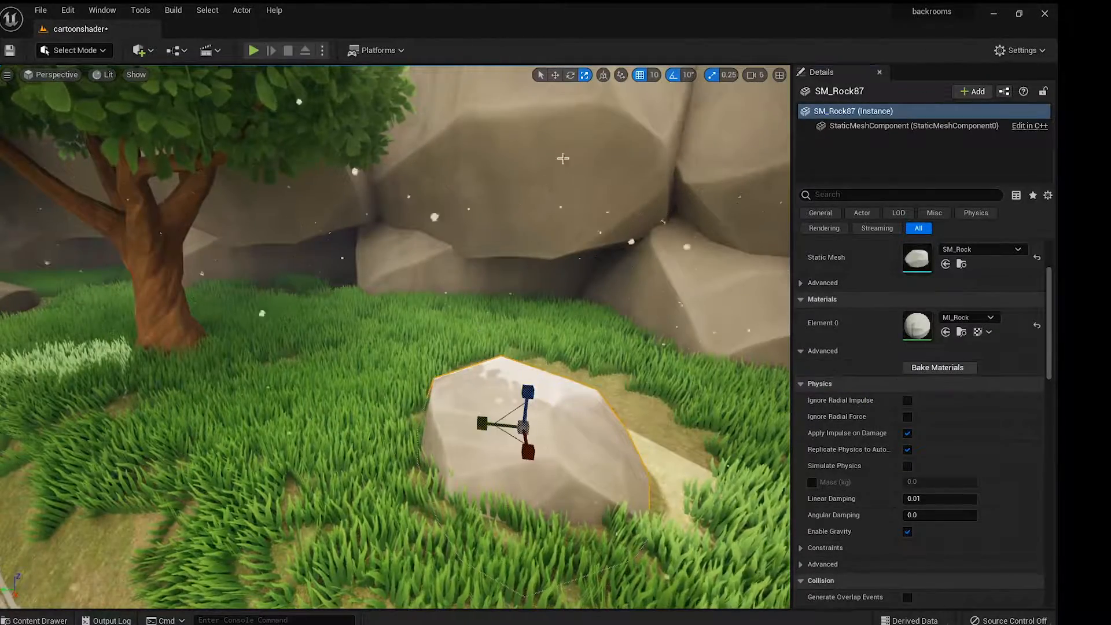
{"action": "left_click_drag", "start_coordinate": [529, 448], "coordinate": [528, 442]}
Step: Examine the lake scene from the grassy bank, looking across the water to the pier, waterfall and rainbow
{"action": "right_click_drag", "start_coordinate": [526, 424], "coordinate": [573, 405]}
{"action": "key", "text": "w"}
{"action": "right_click_drag", "start_coordinate": [529, 313], "coordinate": [489, 311]}
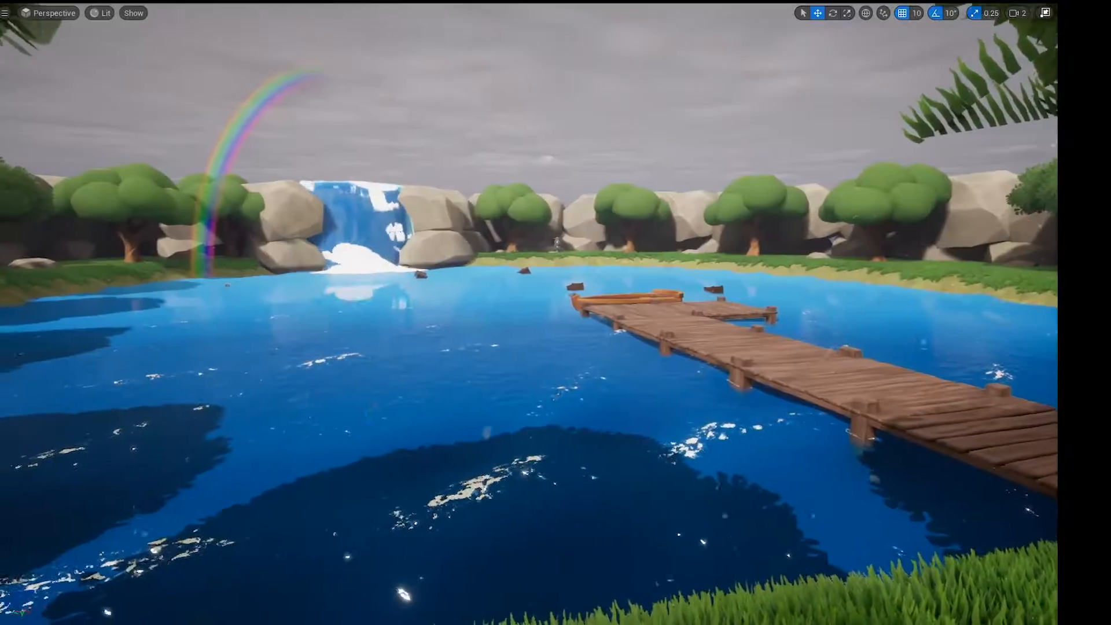
{"action": "key", "text": "a"}
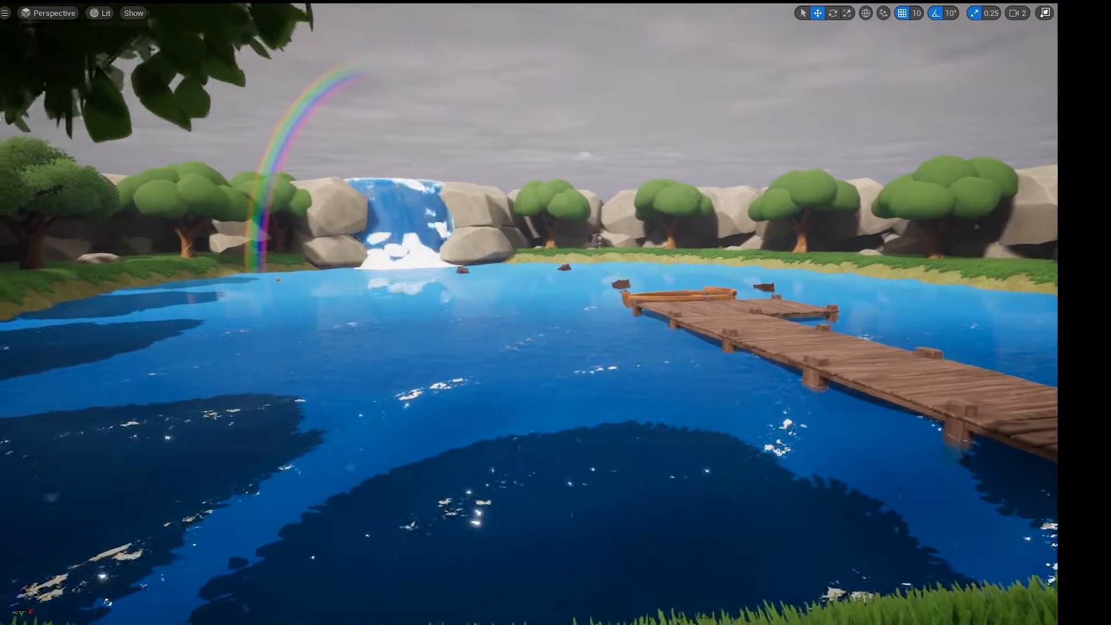
{"action": "key", "text": "a"}
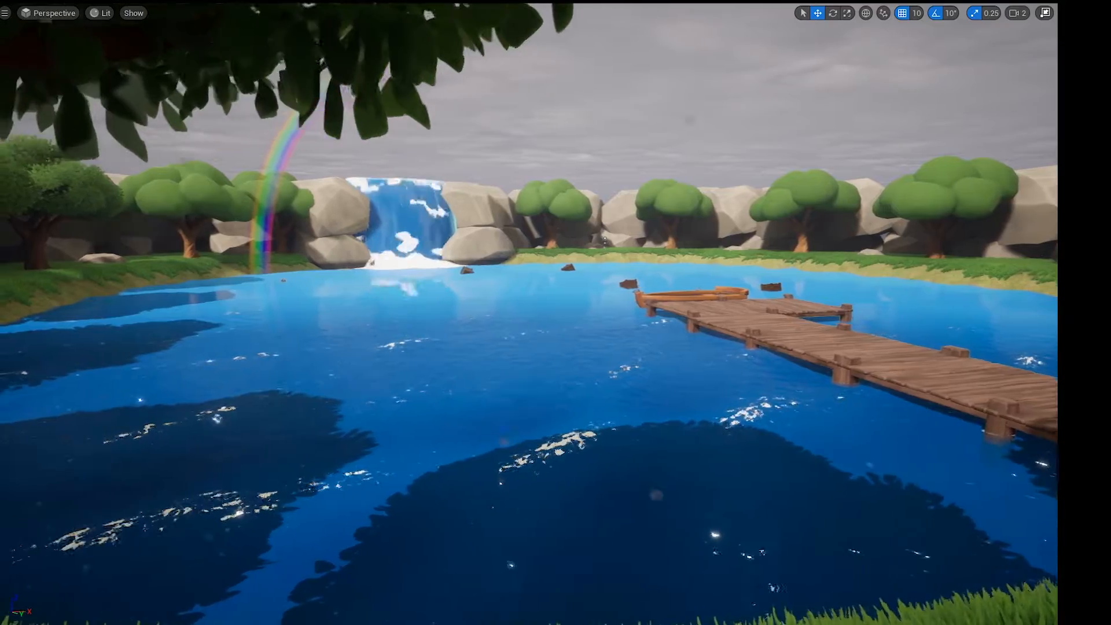